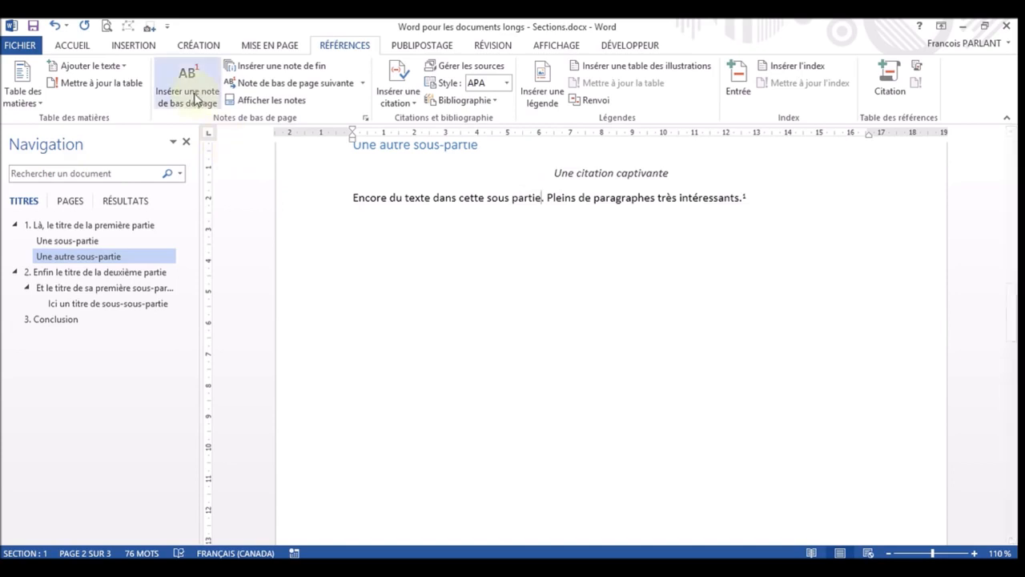
# Insert a footnote reading "Une autre note" after "cette sous partie" and follow its reference mark to the note text
pyautogui.click(188, 90)
pyautogui.write('Une autre note')
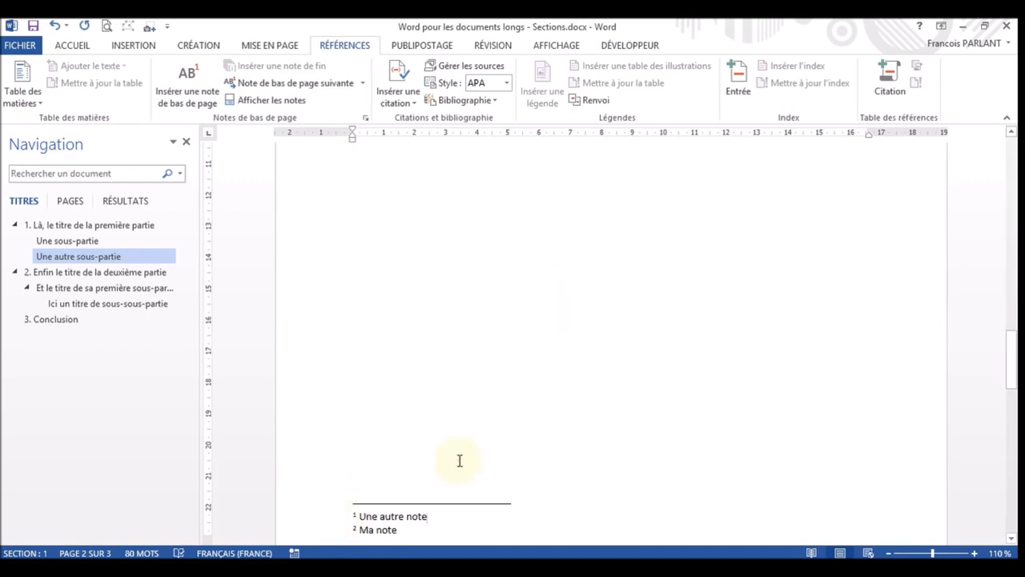
pyautogui.scroll(8, 460, 460)
pyautogui.click(497, 334)
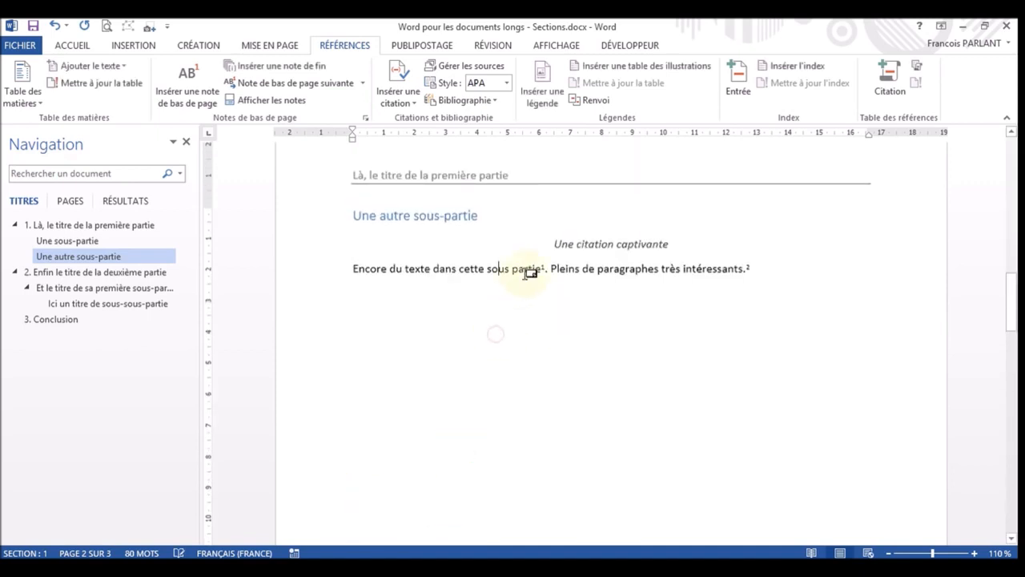
pyautogui.moveTo(549, 268)
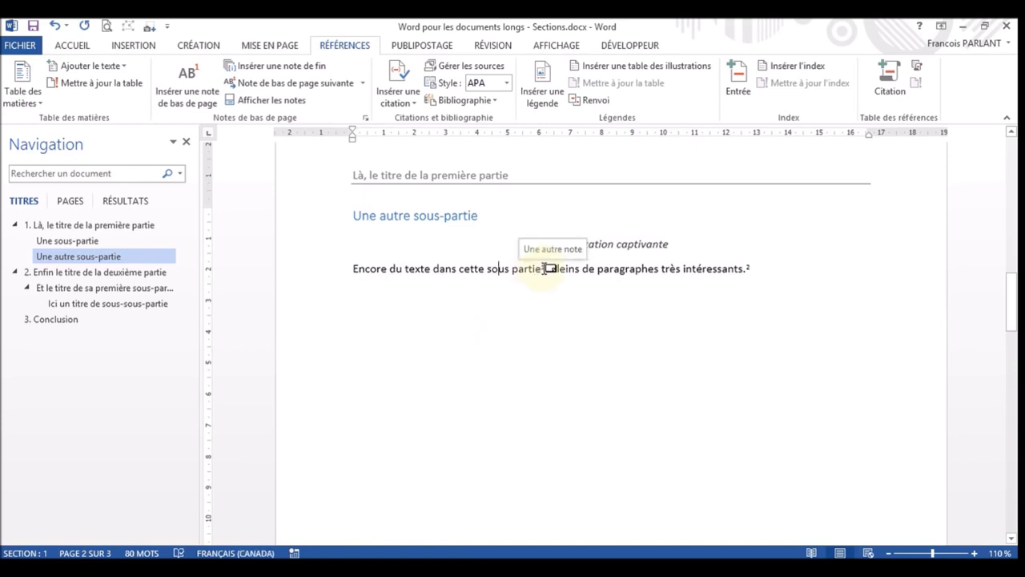
pyautogui.doubleClick(549, 269)
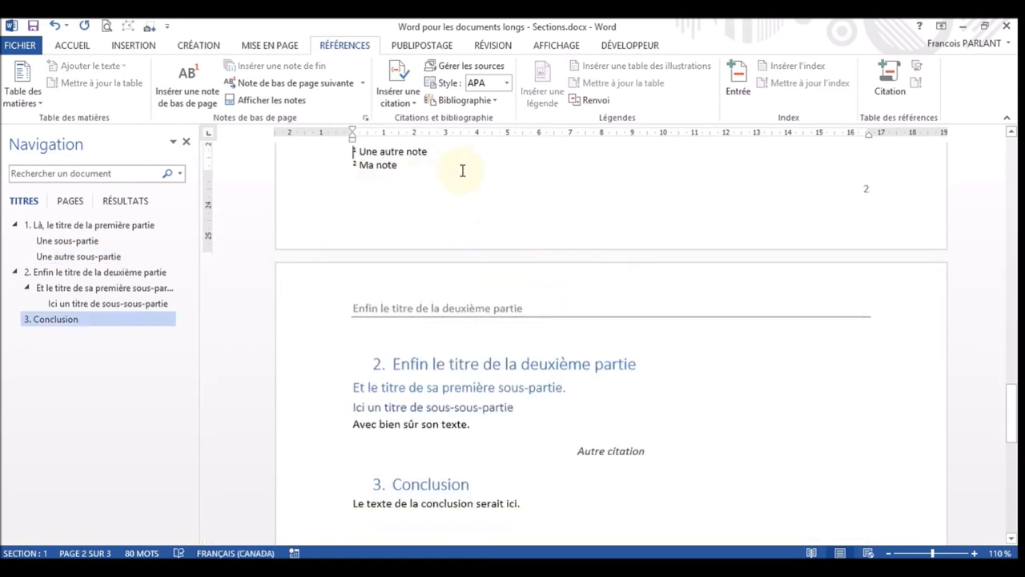
pyautogui.scroll(2, 543, 189)
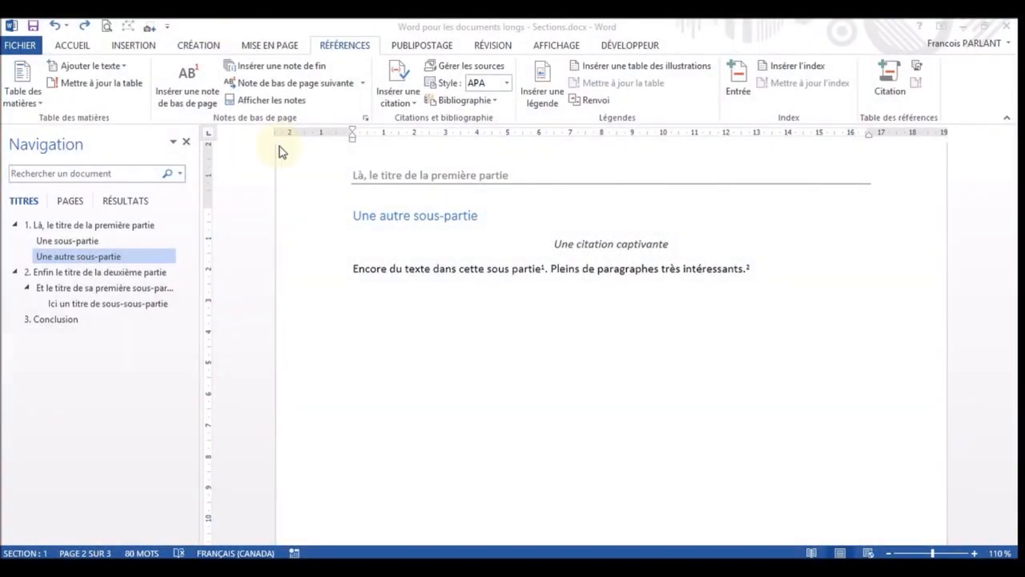
# Insert an endnote after "Pleins de paragraphes" with the text "Note de fin numérotation différente"
pyautogui.click(609, 270)
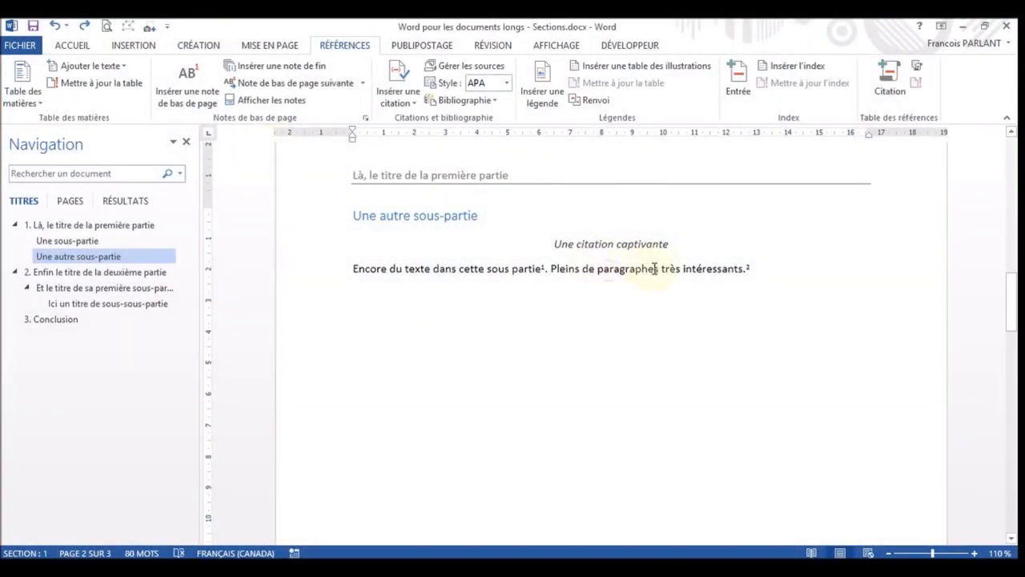
pyautogui.click(307, 73)
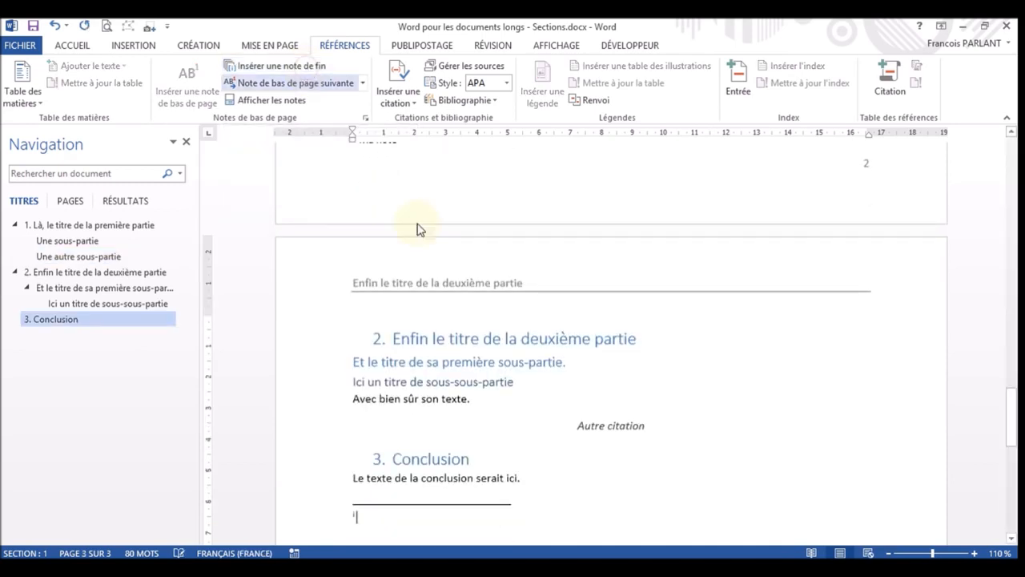
pyautogui.write('Note')
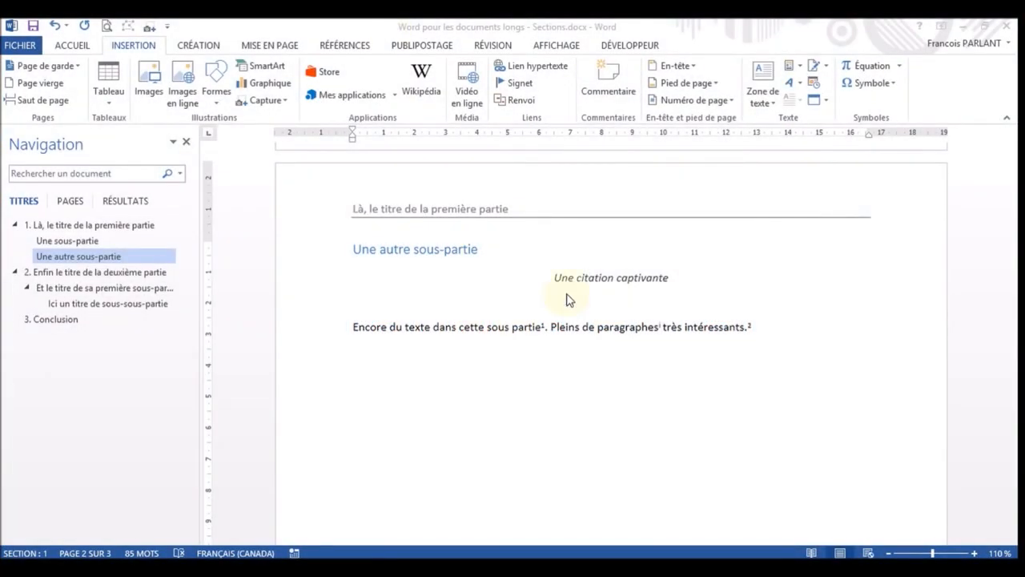
# Insert the picture shot-word-captions-ribbon-695-153.png on the empty line below "Une citation captivante"
pyautogui.click(570, 302)
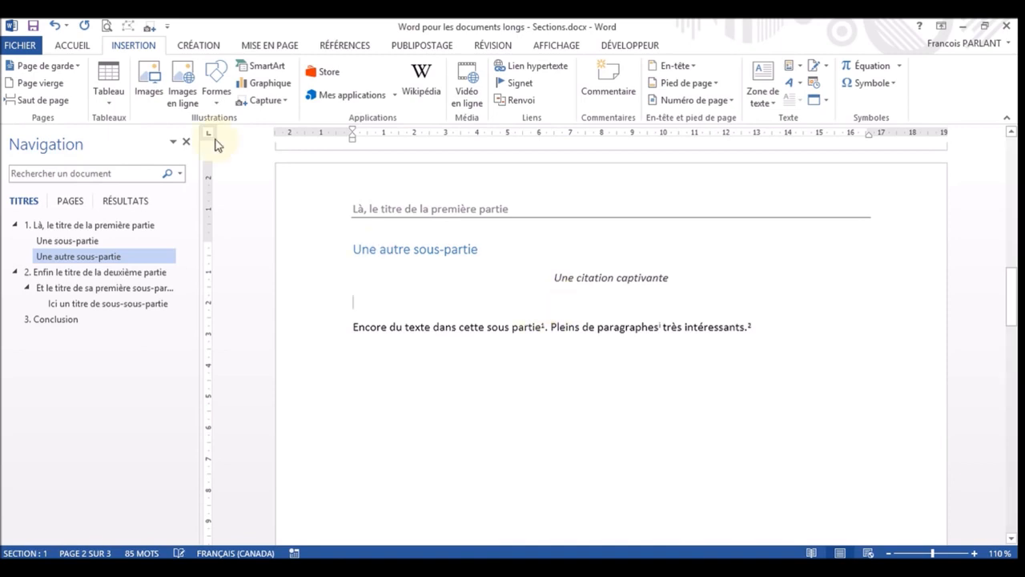
pyautogui.click(146, 77)
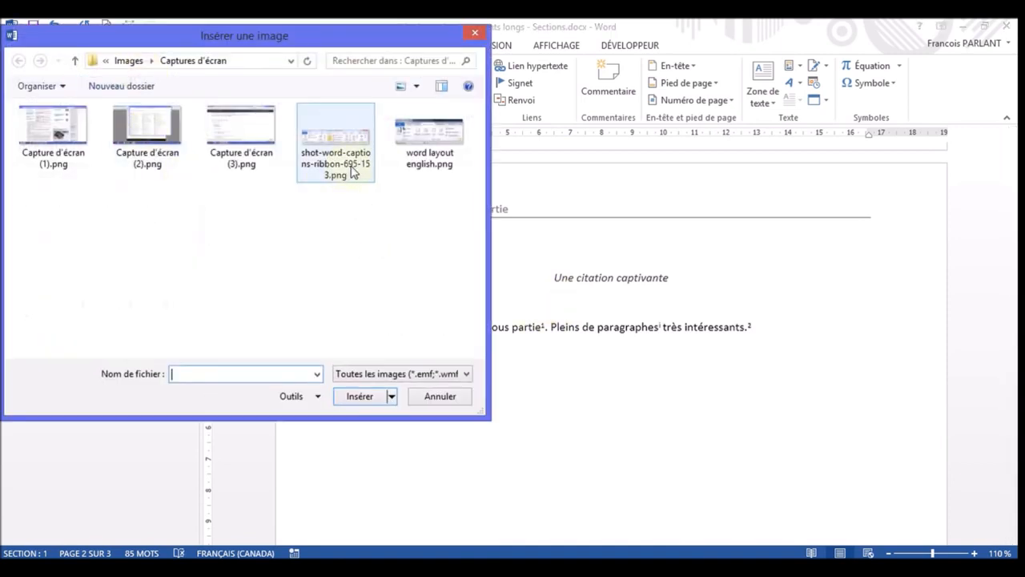
pyautogui.click(350, 171)
pyautogui.click(359, 399)
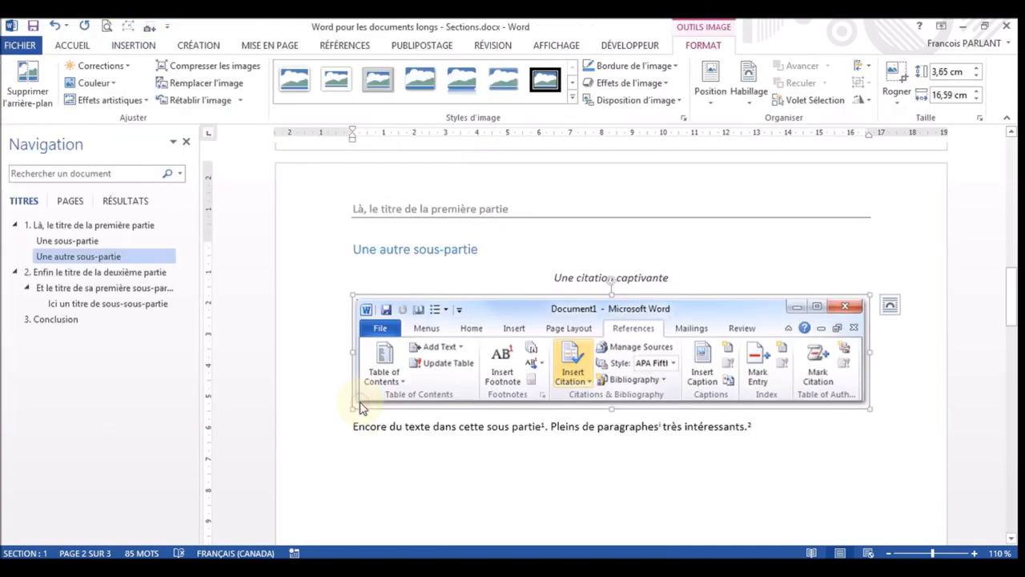
# Set the inserted ribbon picture's text wrapping to top and bottom, then deselect it
pyautogui.click(891, 308)
pyautogui.click(225, 436)
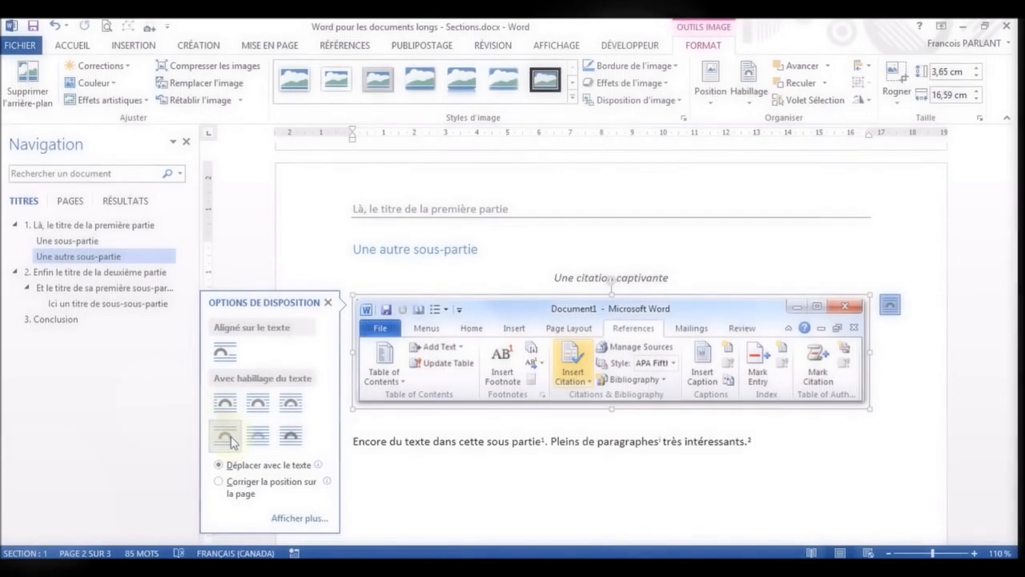
pyautogui.click(460, 510)
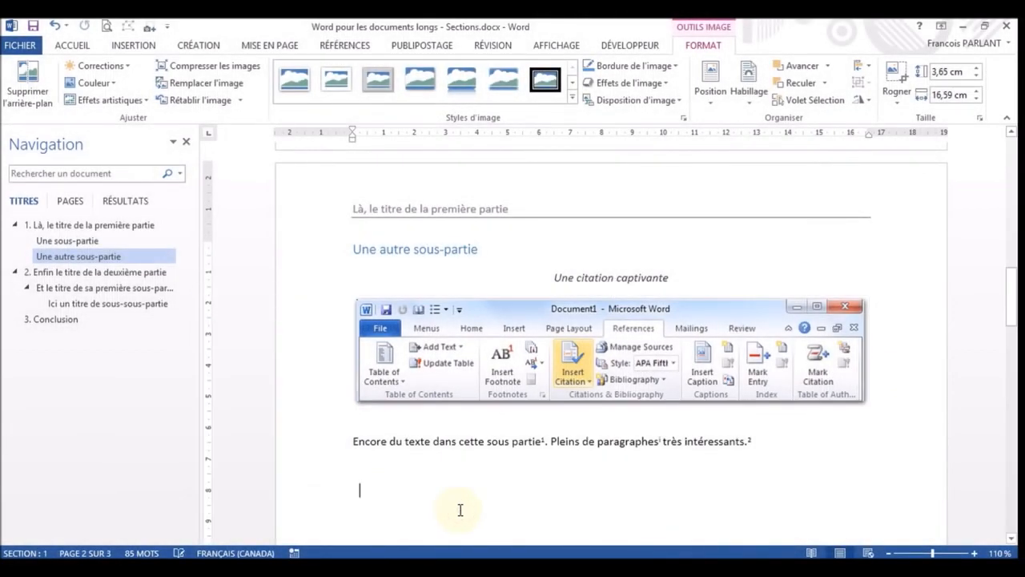
# Add the caption "Figure 1 le ruban référence en anglais" below the ribbon picture, using the Figure label
pyautogui.rightClick(479, 346)
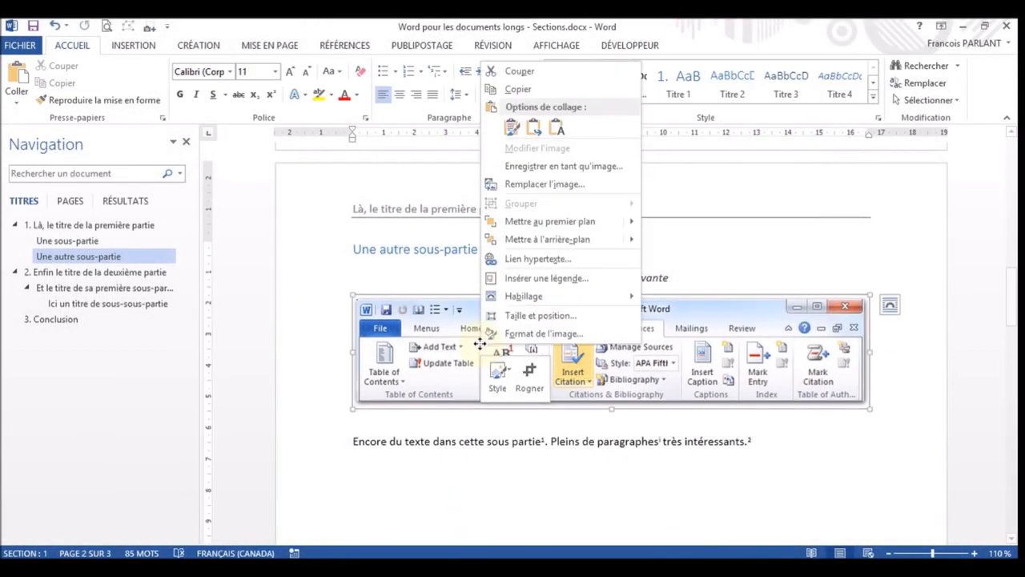
pyautogui.click(540, 282)
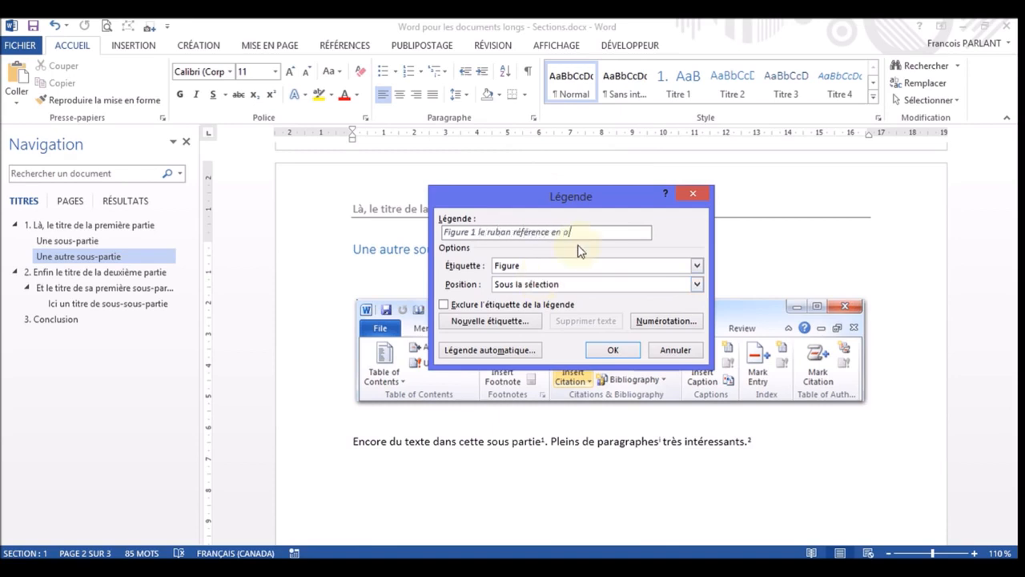
pyautogui.click(614, 351)
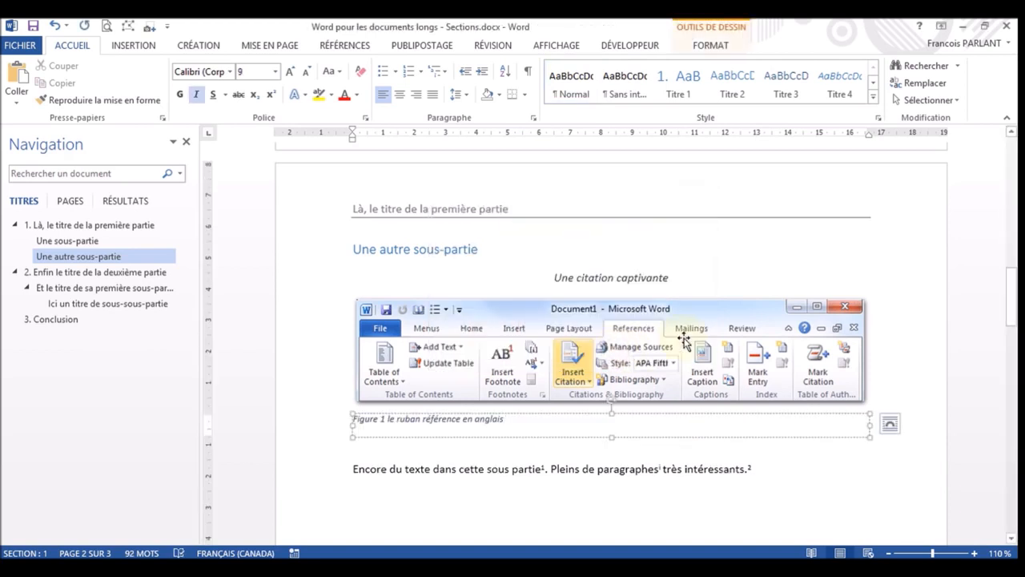
# Insert the picture word layout english.png on a new line after "Avec bien sûr son texte." in the second part
pyautogui.scroll(-10, 684, 340)
pyautogui.scroll(-3, 684, 341)
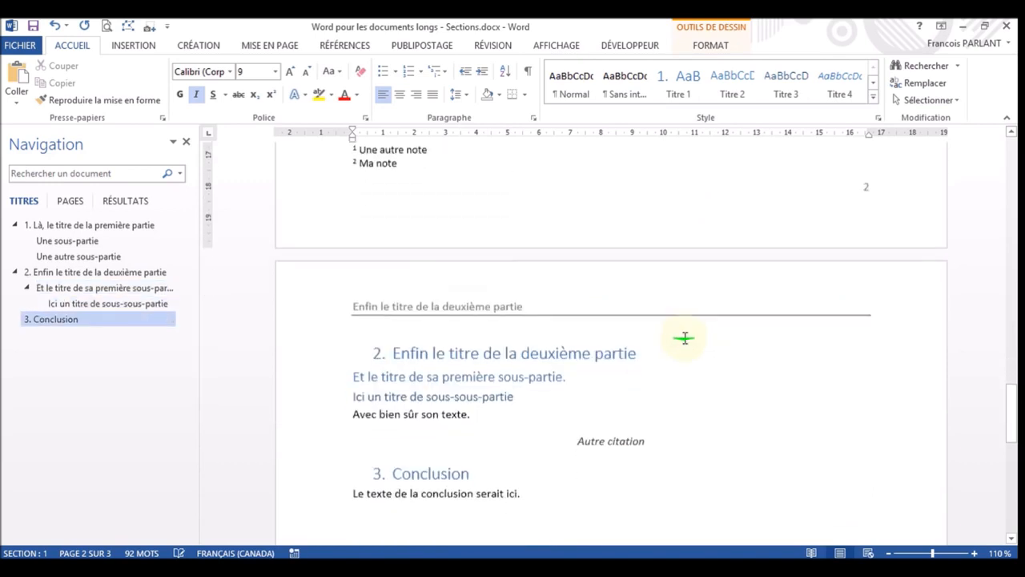
pyautogui.click(494, 397)
pyautogui.press('Return')
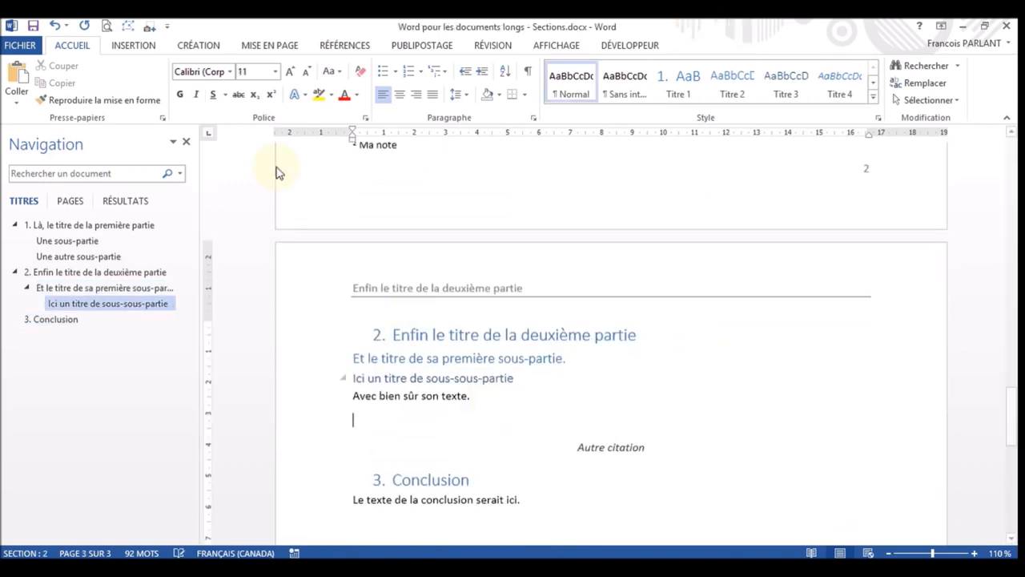
pyautogui.click(137, 45)
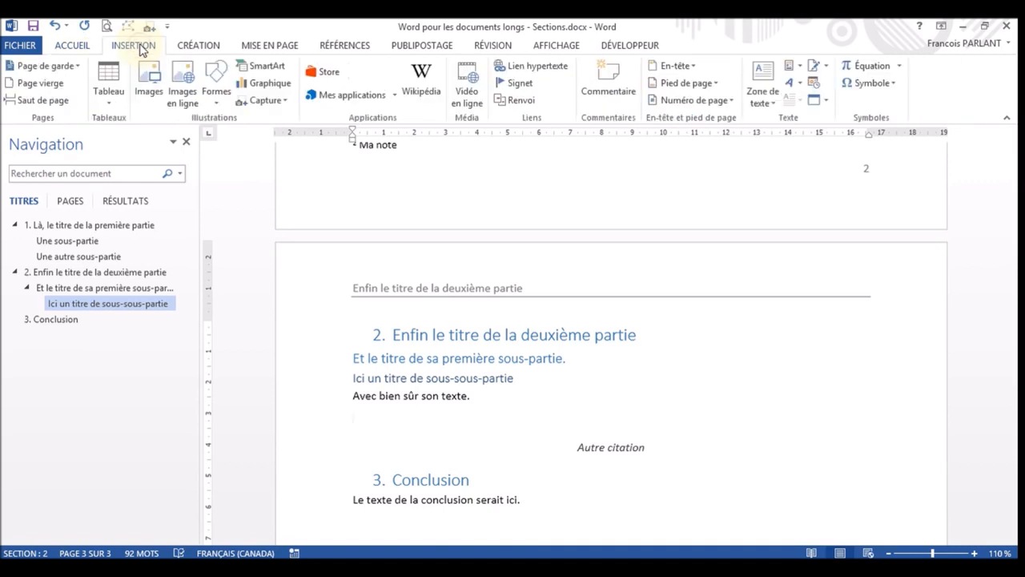
pyautogui.click(149, 82)
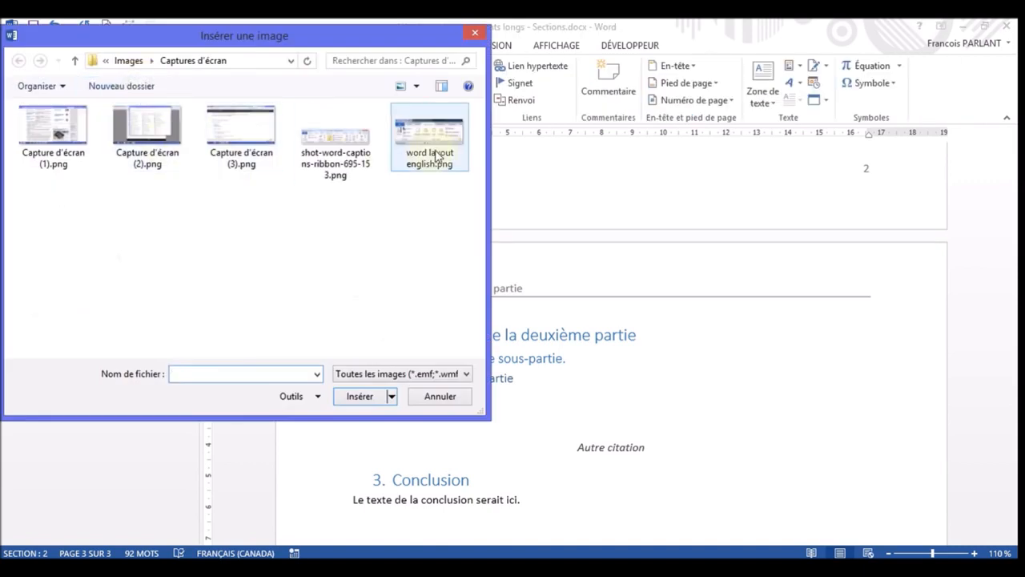
pyautogui.click(436, 156)
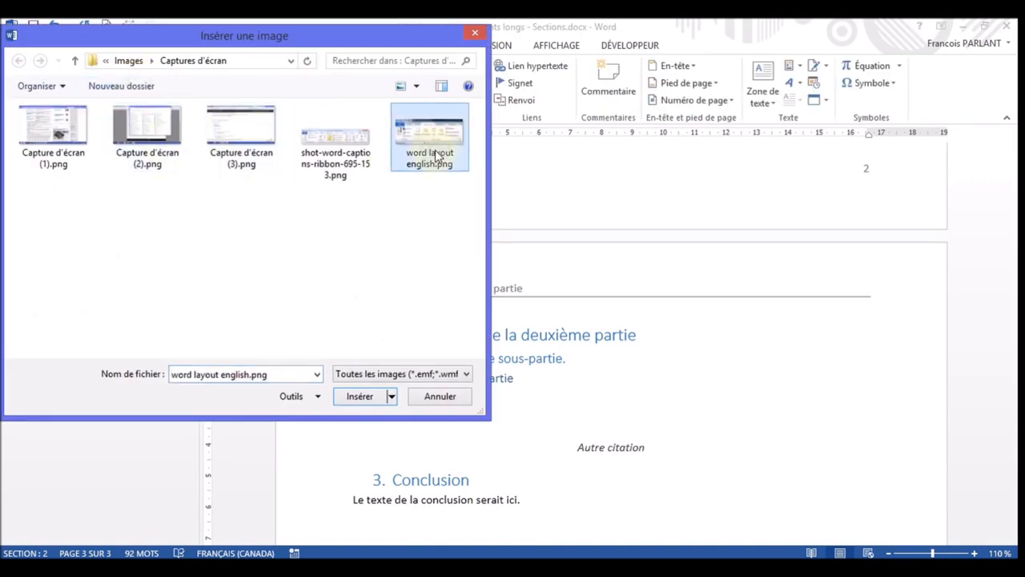
pyautogui.click(358, 396)
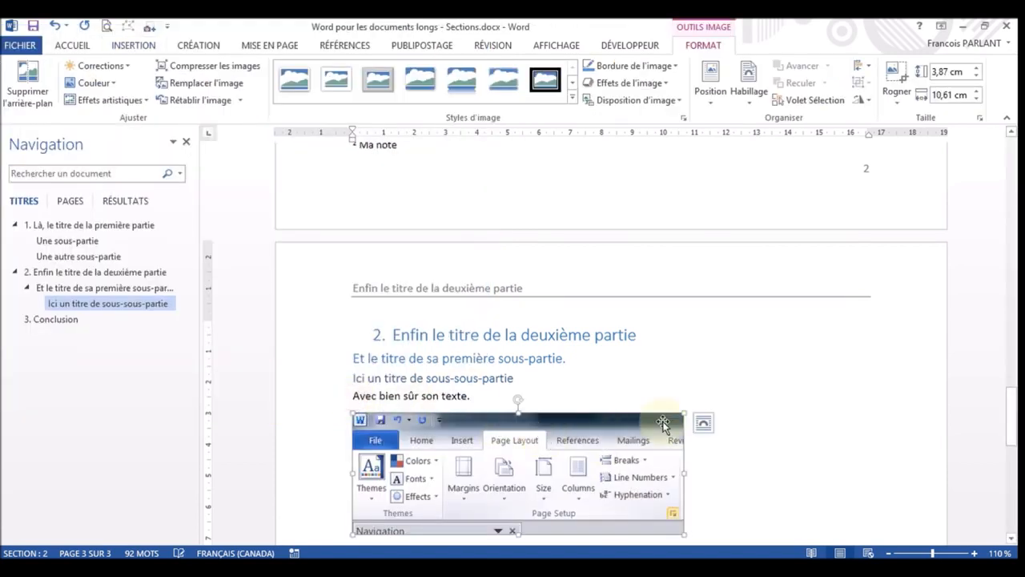
# Add the caption "Figure 2 Le ruban layout en anglais" below the Page Layout ribbon picture
pyautogui.scroll(-5, 663, 423)
pyautogui.rightClick(555, 286)
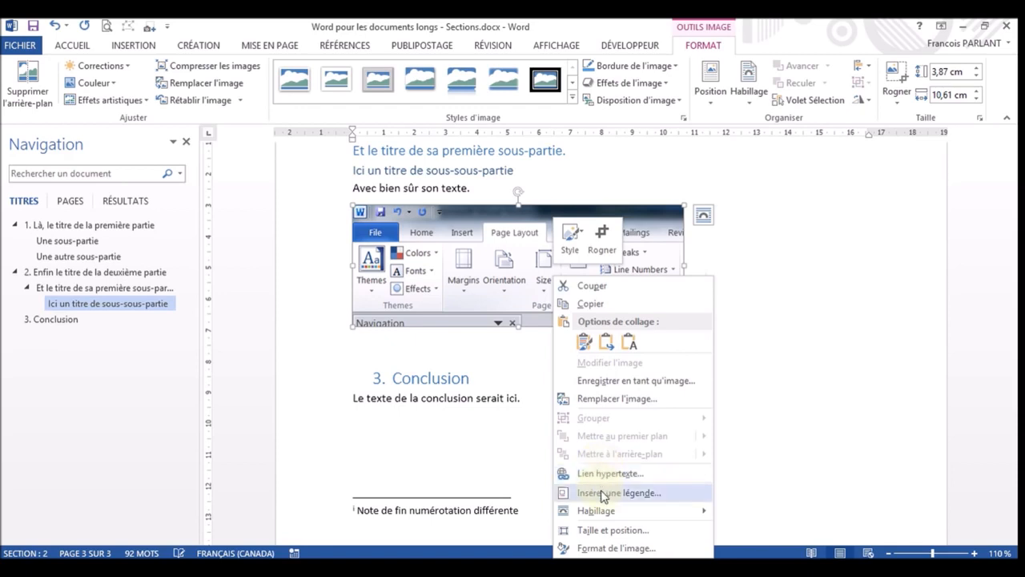
pyautogui.click(603, 493)
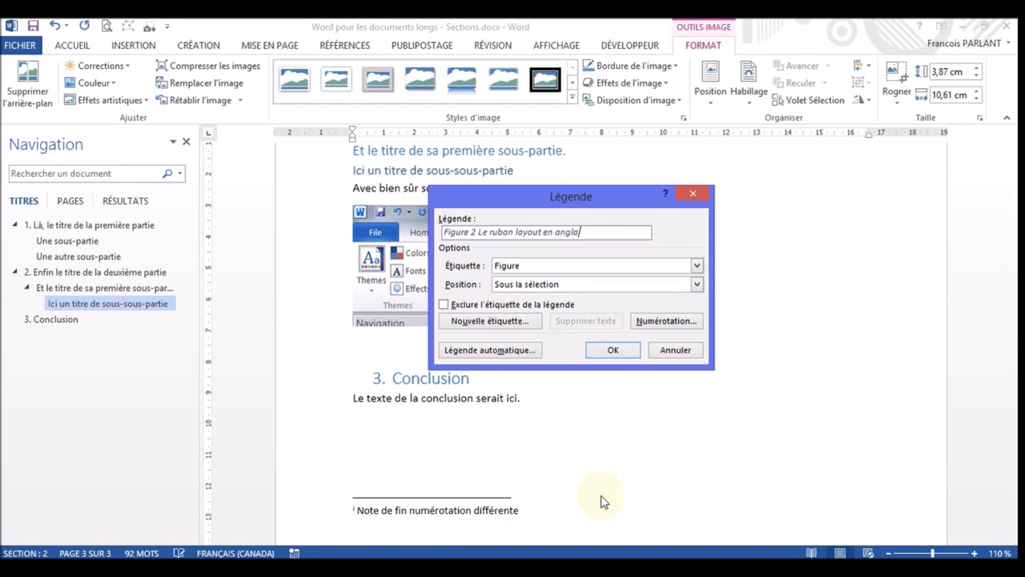
pyautogui.write('Le ruban layout en anglais')
pyautogui.click(610, 353)
# Insert a table of illustrations for the Figure captions below the conclusion text, using the Soigné format
pyautogui.scroll(-2, 746, 400)
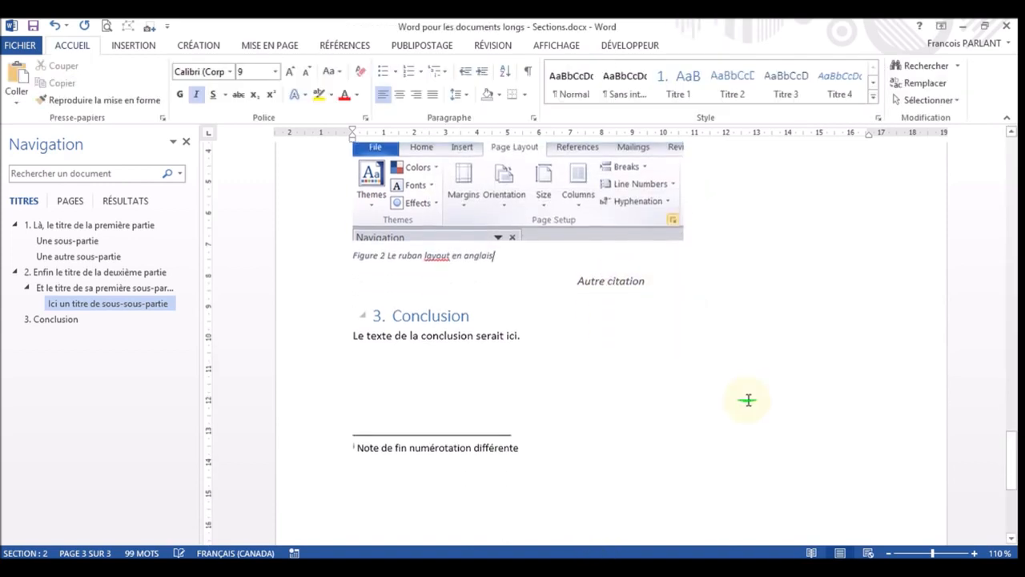
pyautogui.click(426, 385)
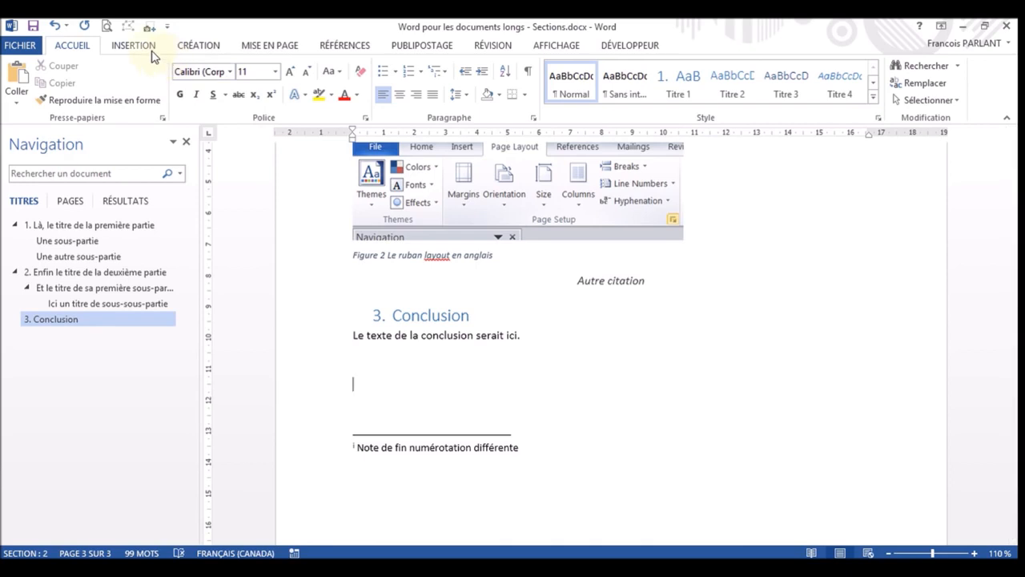
pyautogui.click(347, 49)
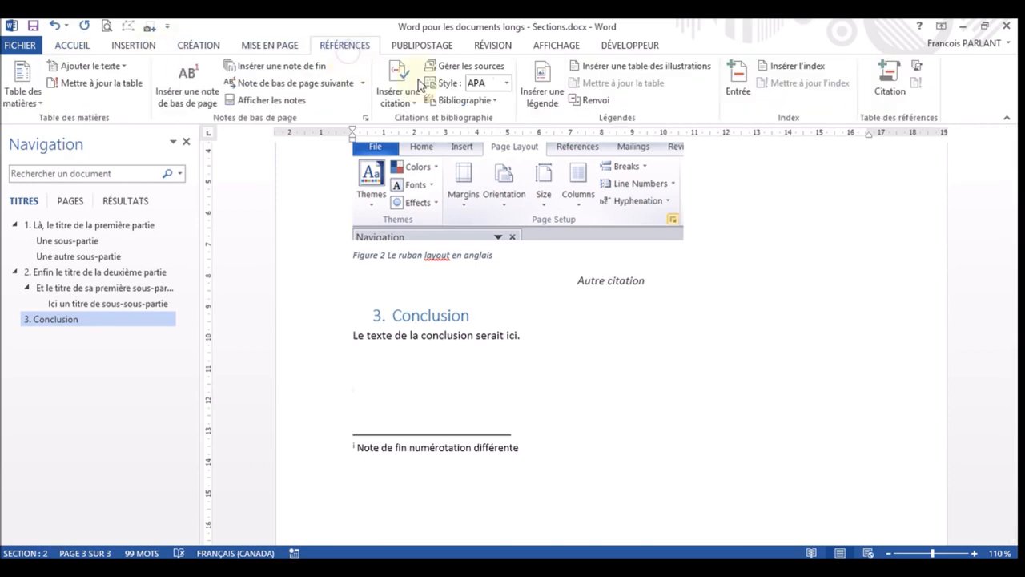
pyautogui.click(645, 68)
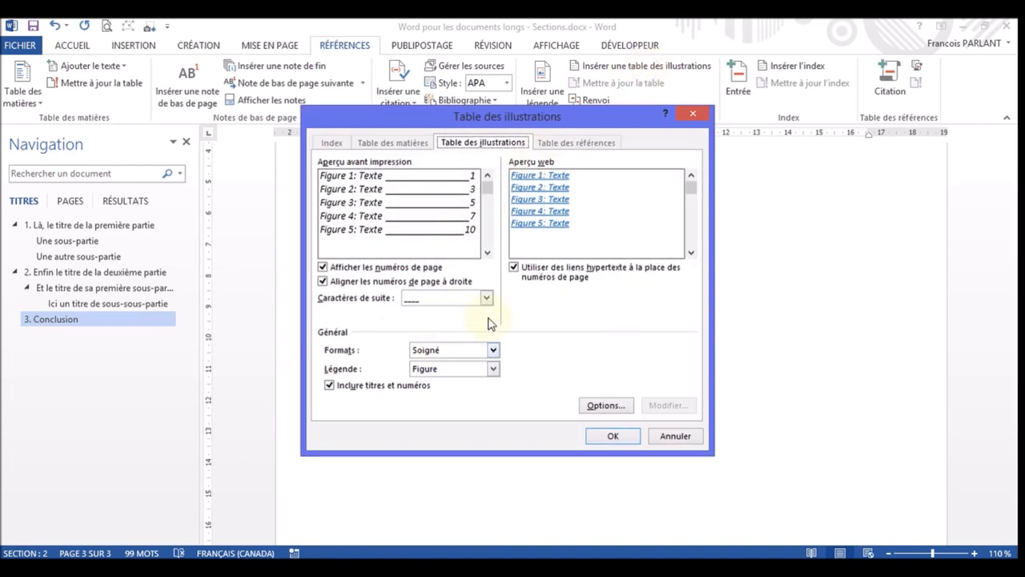
pyautogui.click(493, 349)
pyautogui.click(469, 383)
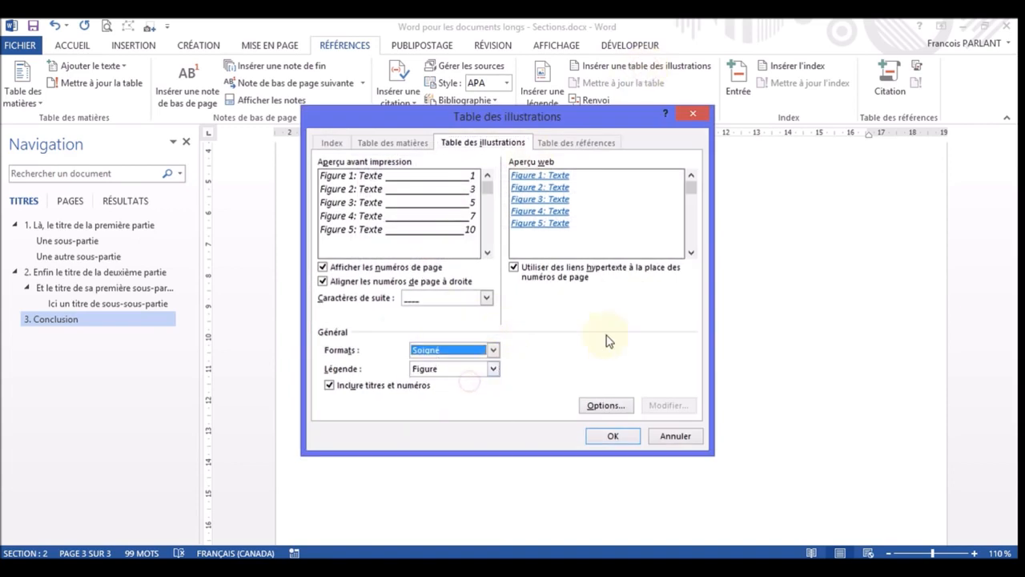
pyautogui.click(613, 436)
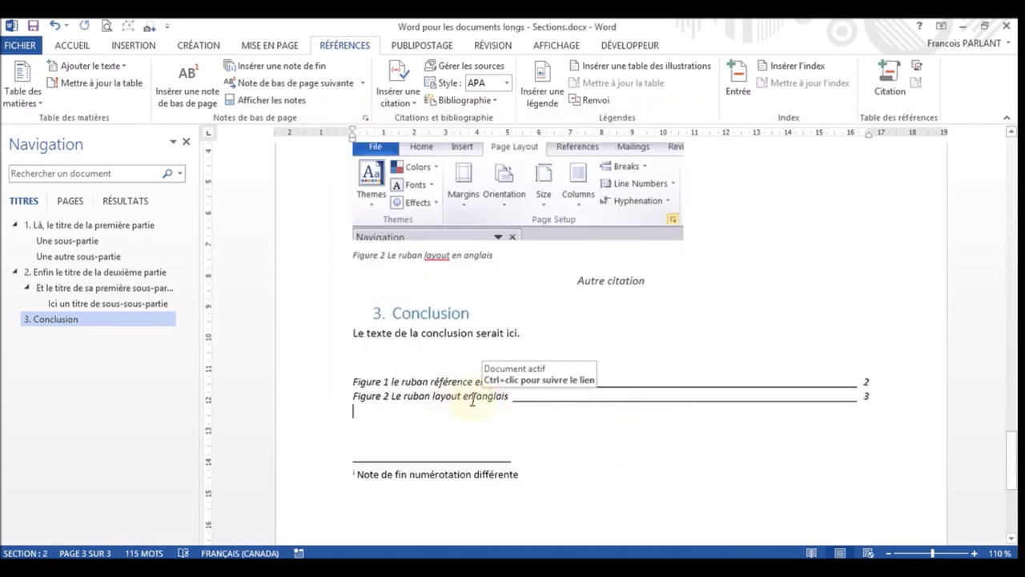
# Replace "layout" with "mise en page" in the Figure 2 caption
pyautogui.click(447, 257)
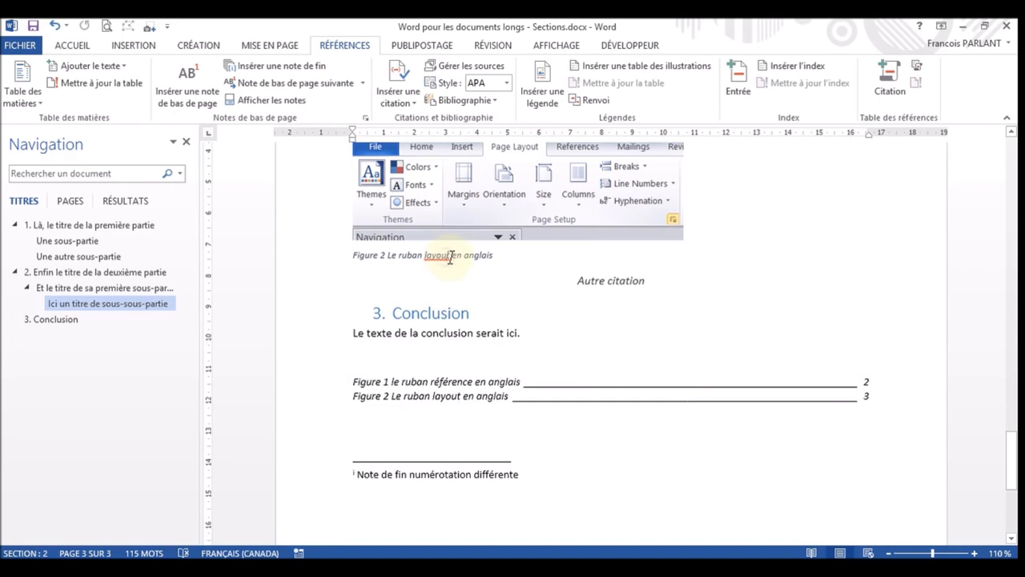
pyautogui.press('BackSpace')
pyautogui.press('BackSpace')
pyautogui.press('BackSpace')
pyautogui.press('BackSpace')
pyautogui.press('BackSpace')
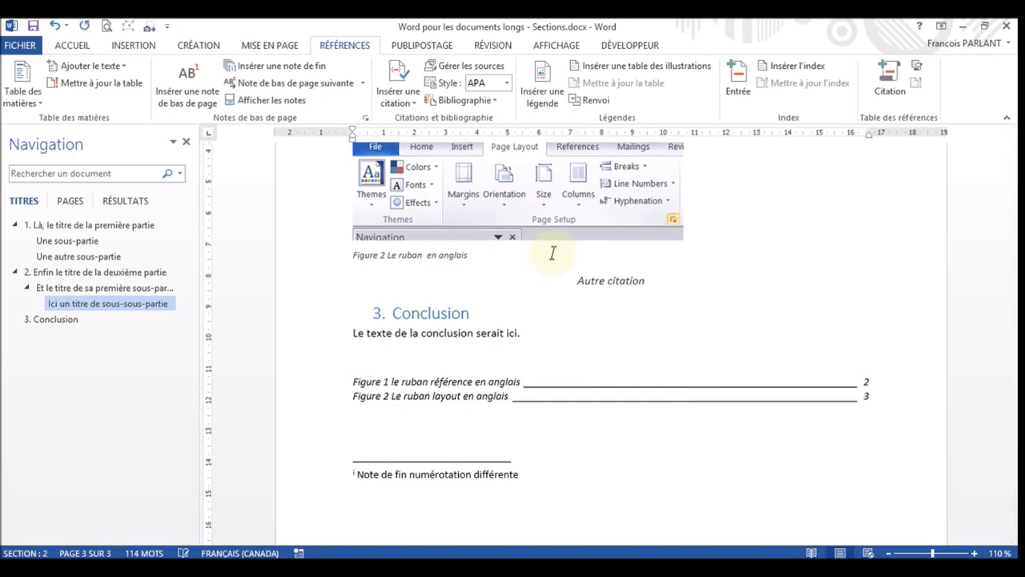
pyautogui.write('mise en page')
pyautogui.click(712, 305)
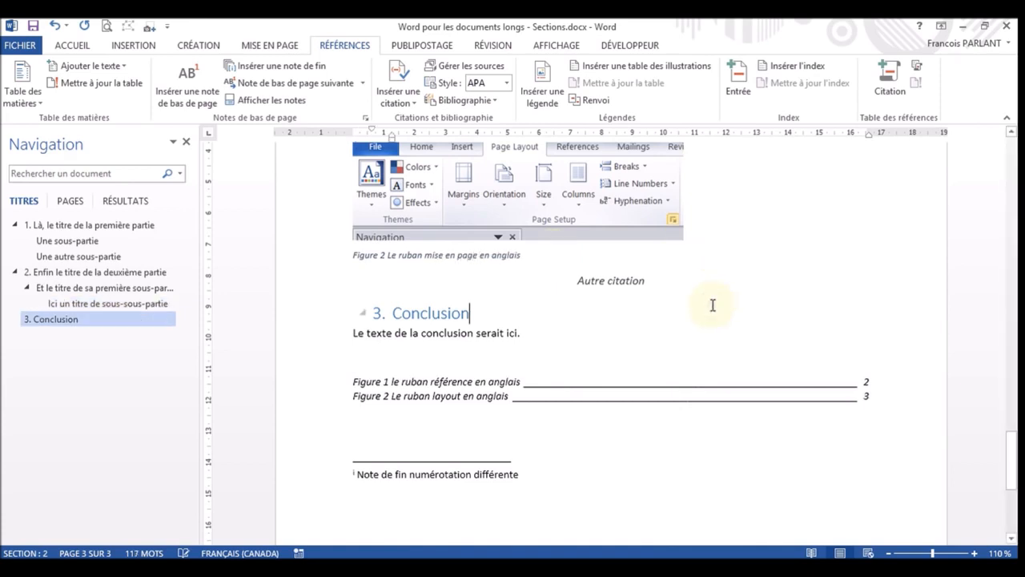
# Update the entire table of illustrations below the conclusion, including its entries and page numbers
pyautogui.rightClick(449, 398)
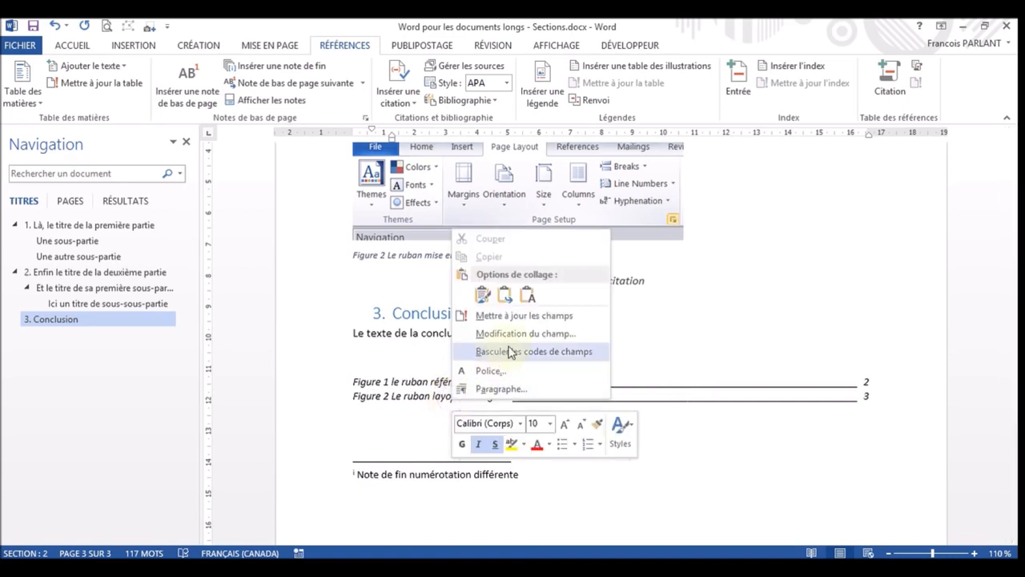
pyautogui.click(547, 321)
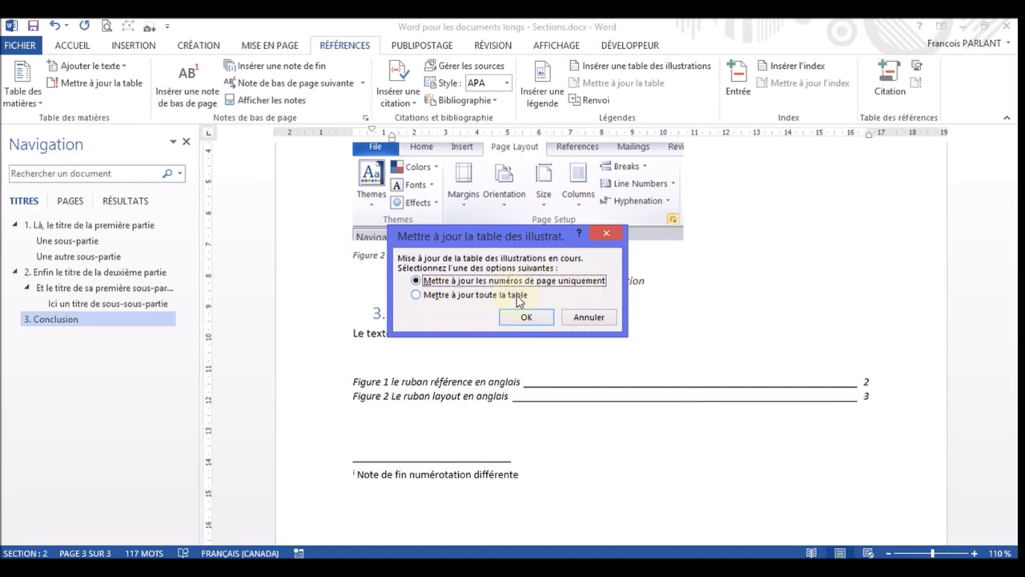
pyautogui.click(415, 295)
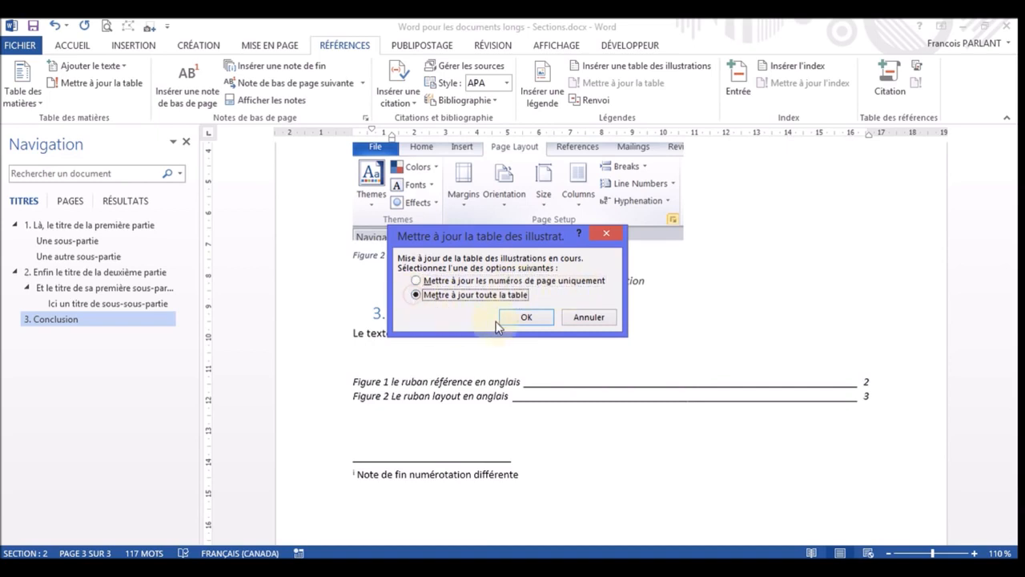
pyautogui.click(524, 316)
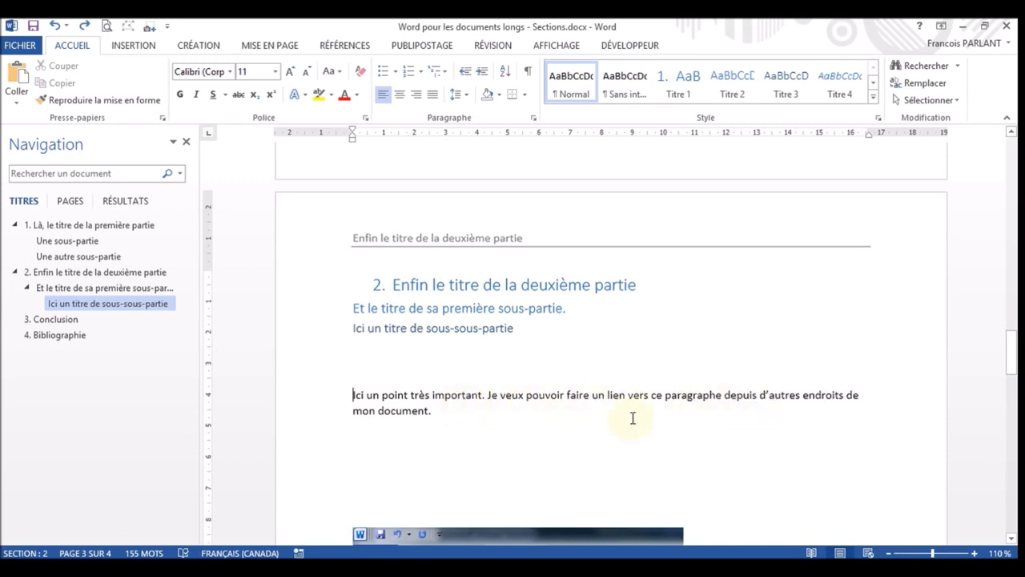
# Add a bookmark named PointImportant just before "Je veux pouvoir" in the important paragraph of the second part
pyautogui.click(487, 395)
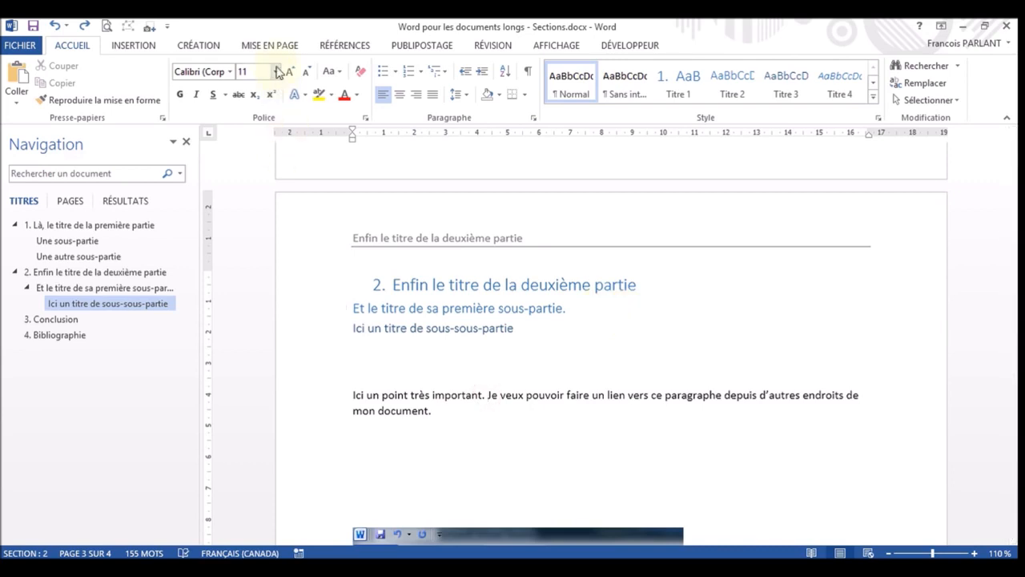
pyautogui.click(152, 49)
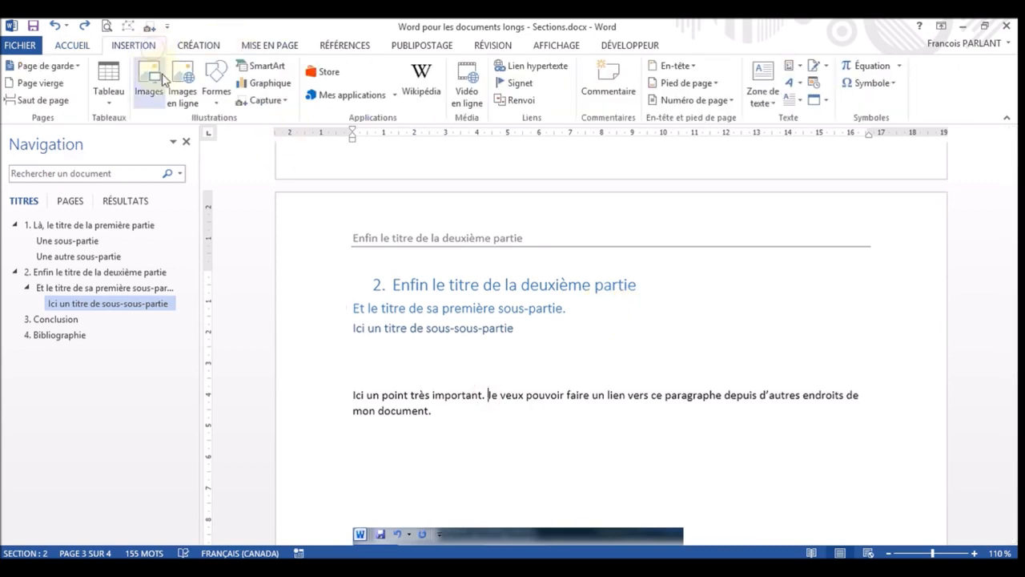
pyautogui.click(522, 85)
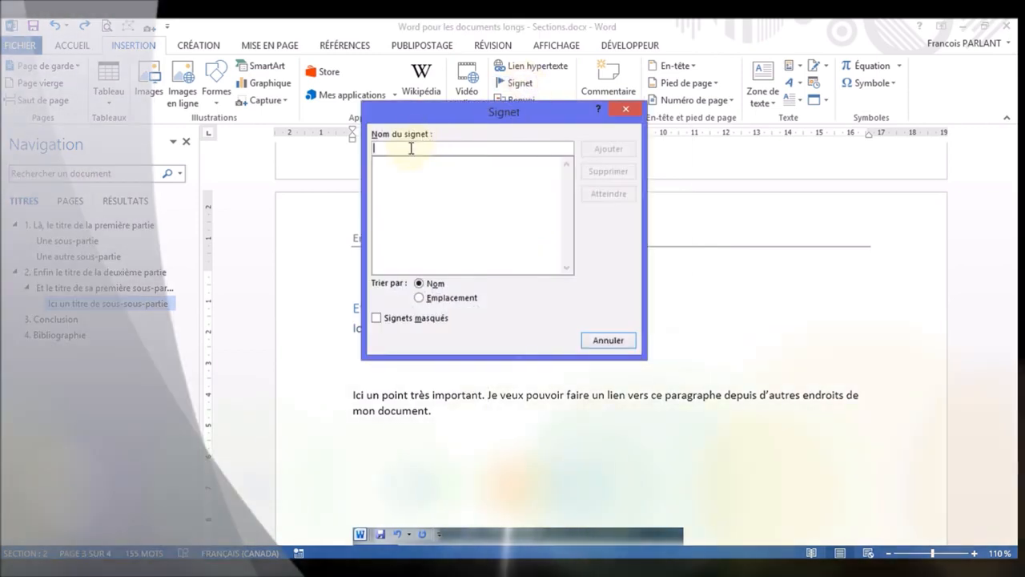
pyautogui.write('Point')
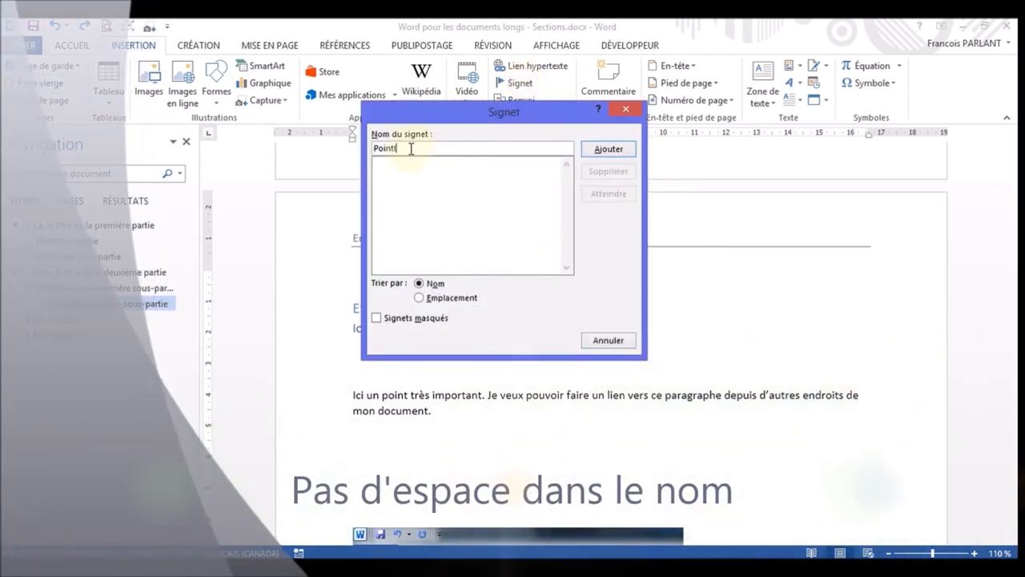
pyautogui.write('Important')
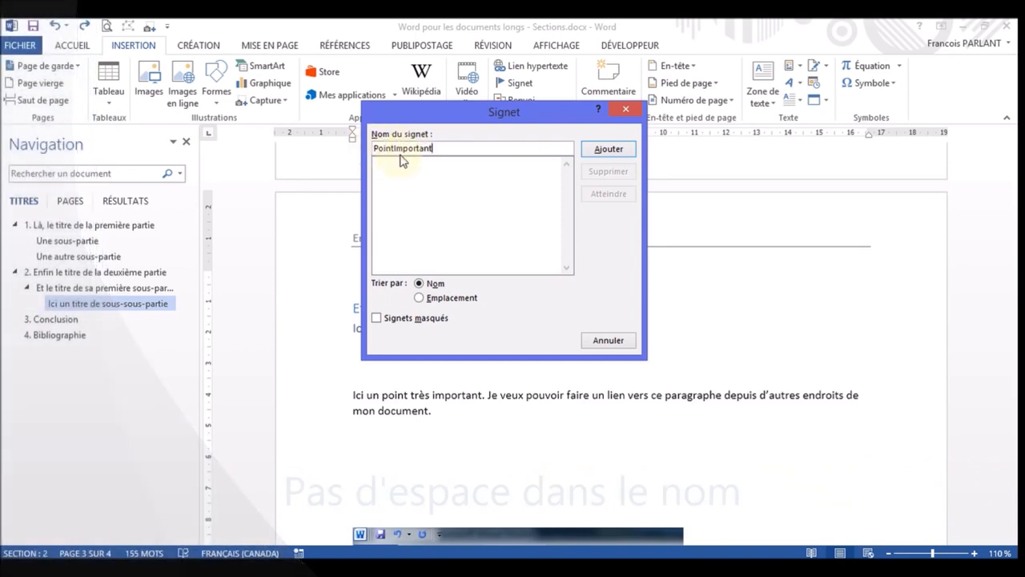
pyautogui.click(608, 150)
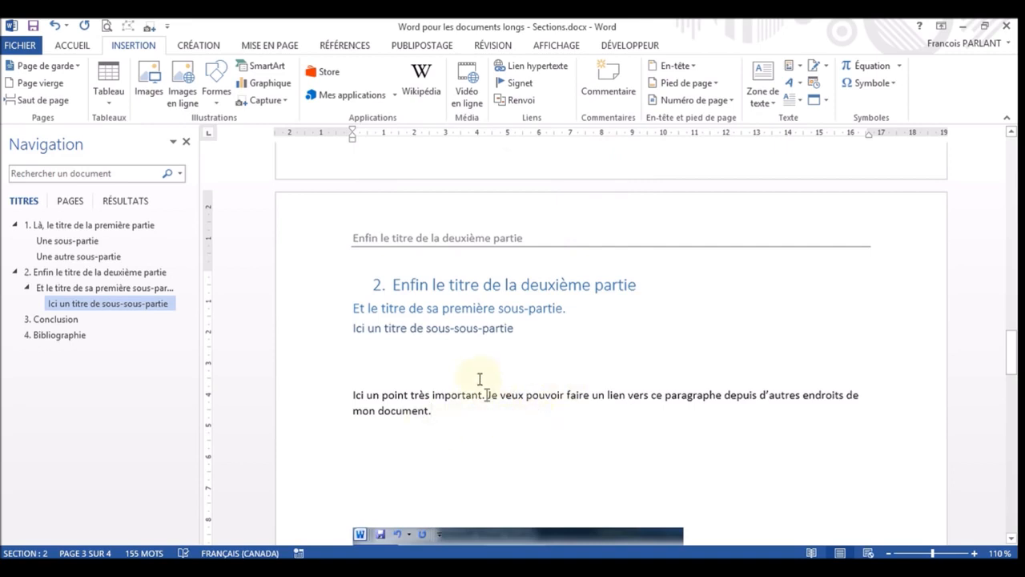
# Add "(Voir plus loin)" after "Quelques phrases de paragraphe." under Une sous-partie in the first part
pyautogui.scroll(15, 618, 404)
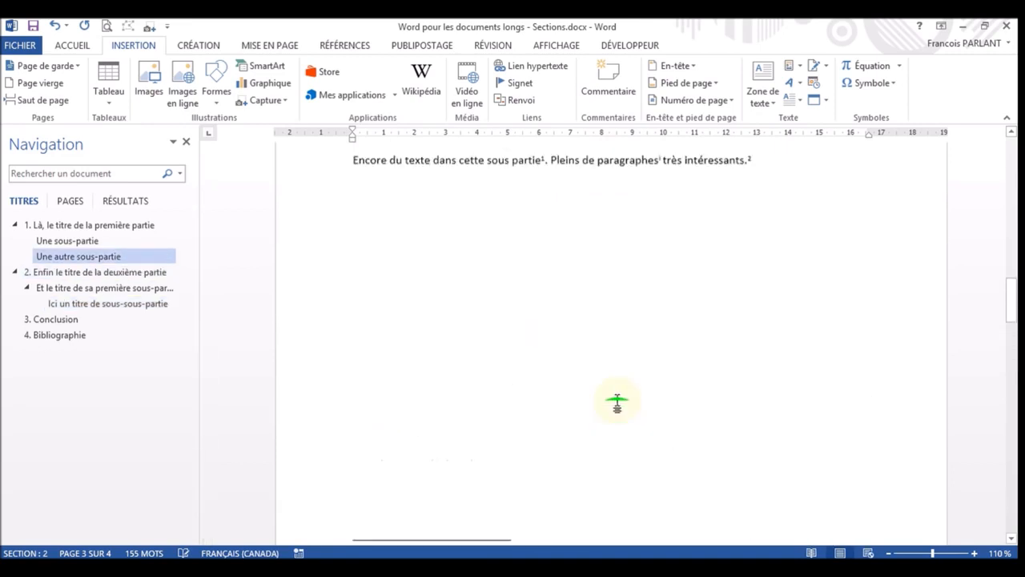
pyautogui.scroll(10, 618, 401)
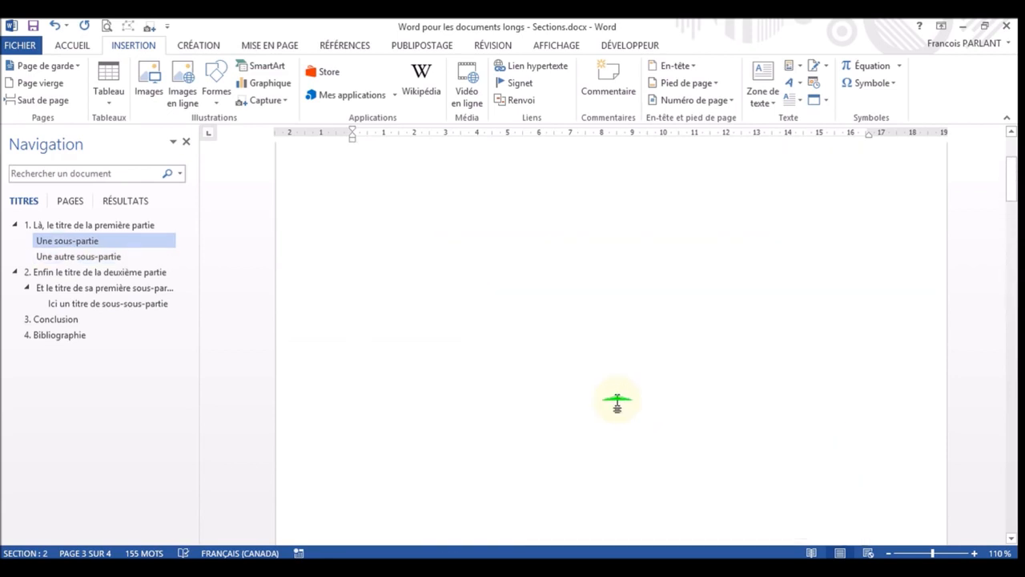
pyautogui.click(698, 232)
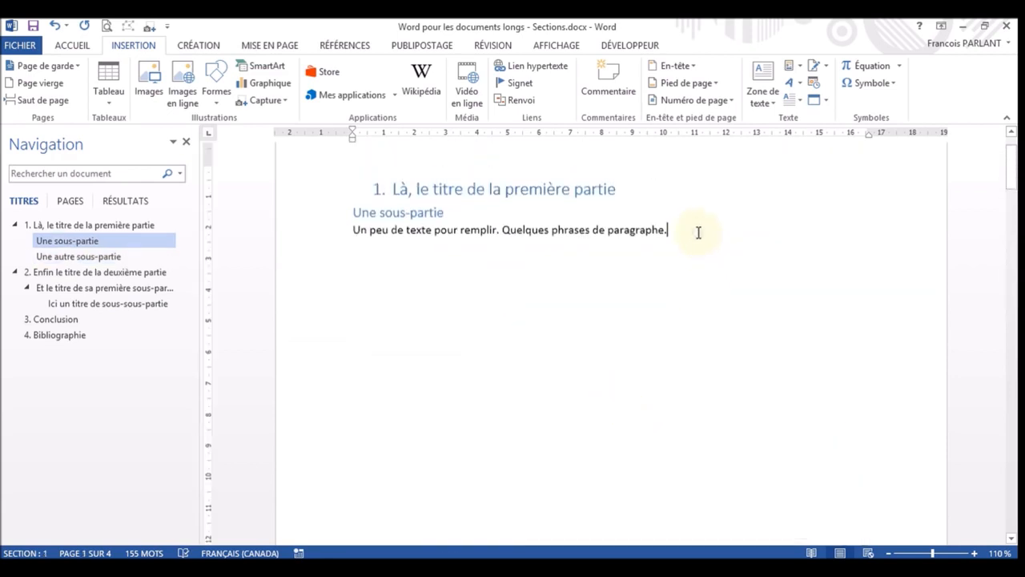
pyautogui.write('(')
# Link the words "plus loin" to the PointImportant bookmark in this document and follow the link
pyautogui.moveTo(697, 232); pyautogui.dragTo(737, 231)
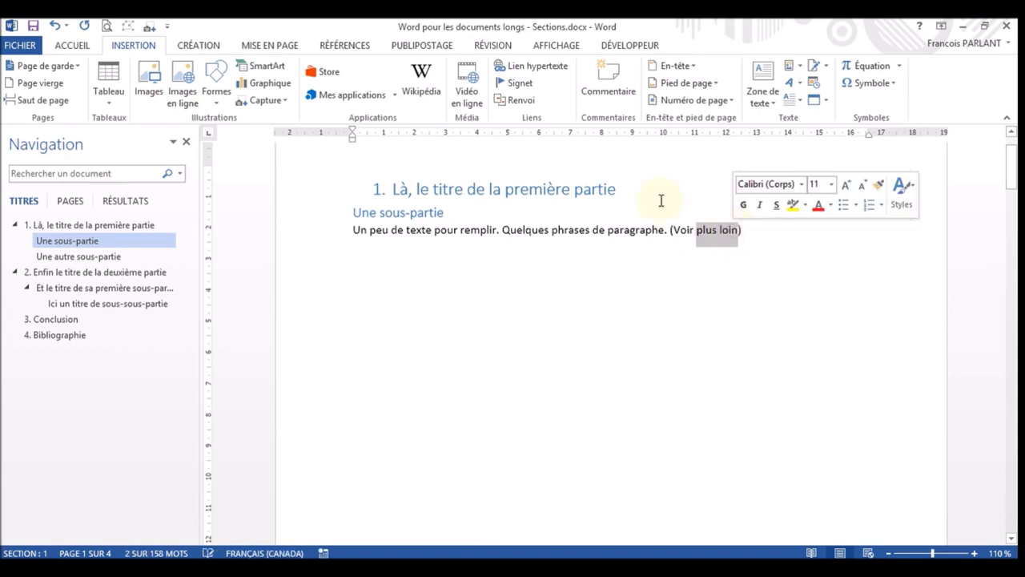
pyautogui.click(549, 72)
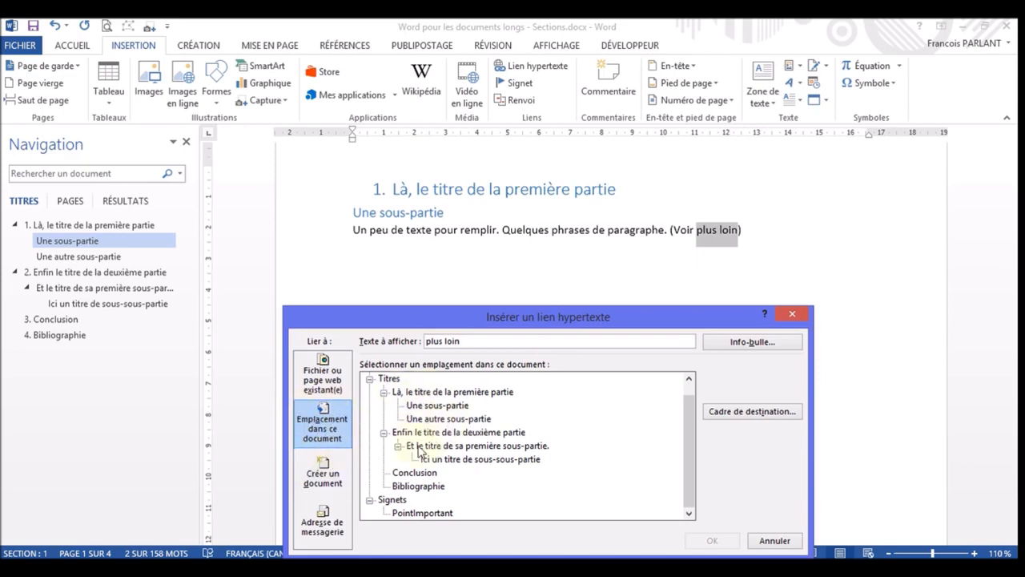
pyautogui.click(414, 514)
pyautogui.click(711, 541)
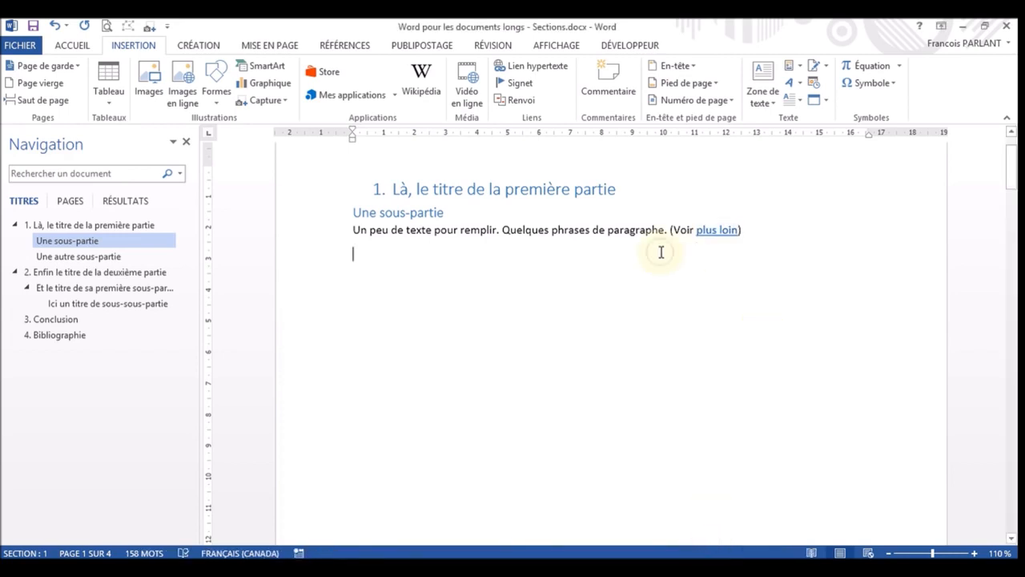
pyautogui.moveTo(715, 231)
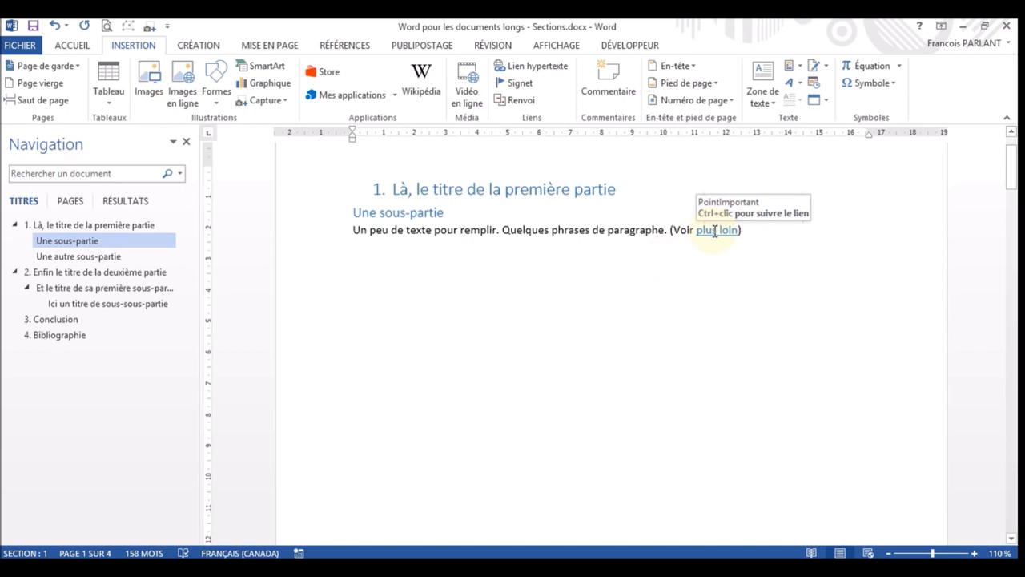
pyautogui.keyDown('ctrl'); pyautogui.click(714, 231); pyautogui.keyUp('ctrl')
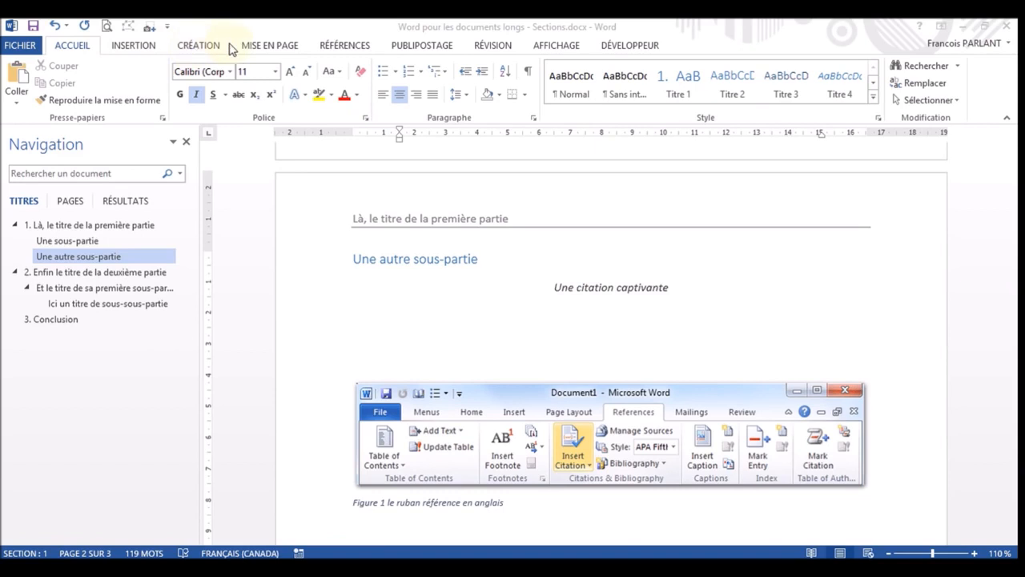
# Start a new citation source after "Une citation captivante" under Une autre sous-partie
pyautogui.click(346, 48)
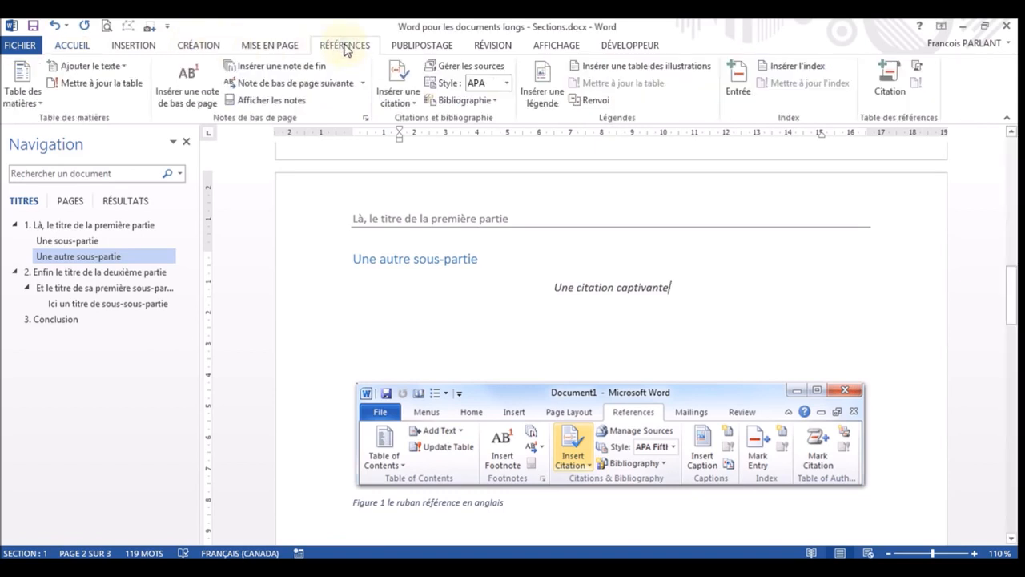
pyautogui.click(408, 104)
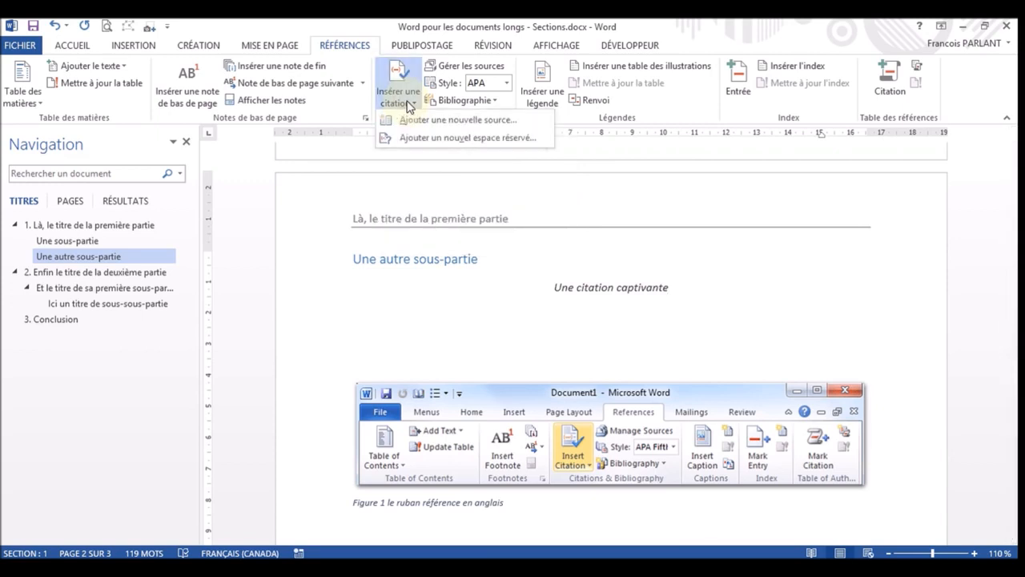
pyautogui.click(528, 129)
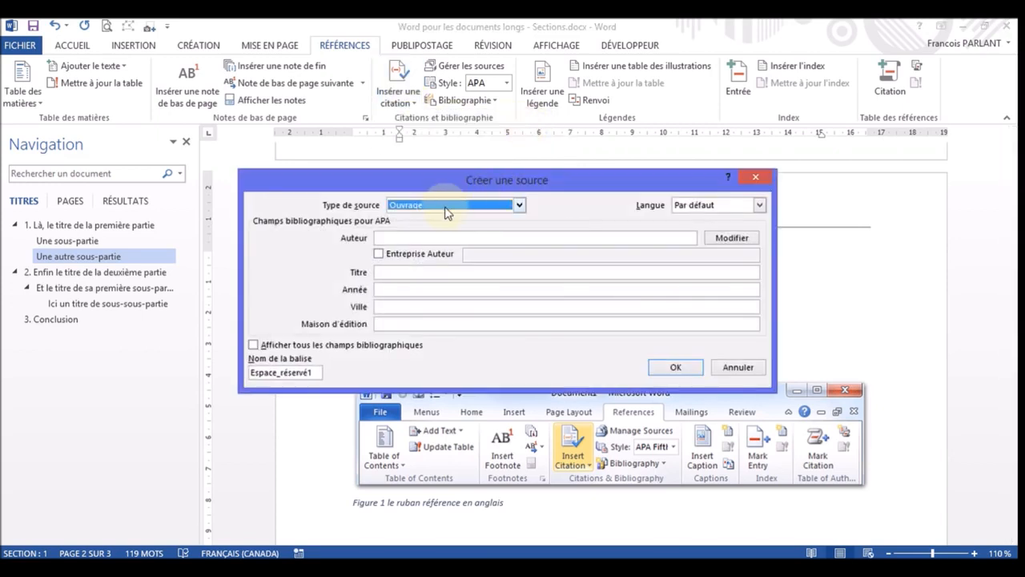
# Compare the bibliographic fields of the Site web and Film source types, and return the type to Ouvrage
pyautogui.click(520, 206)
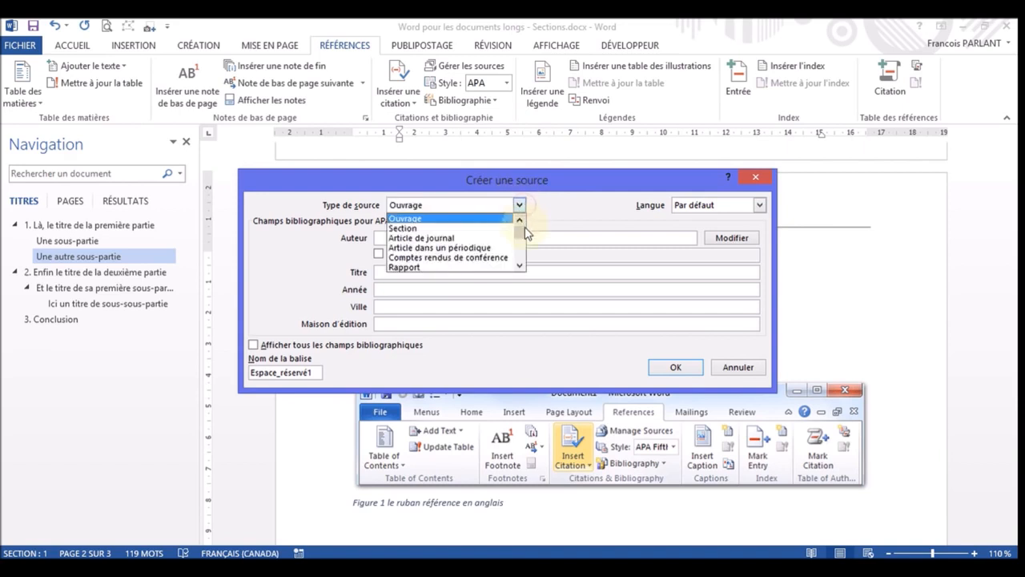
pyautogui.moveTo(521, 236); pyautogui.dragTo(521, 244)
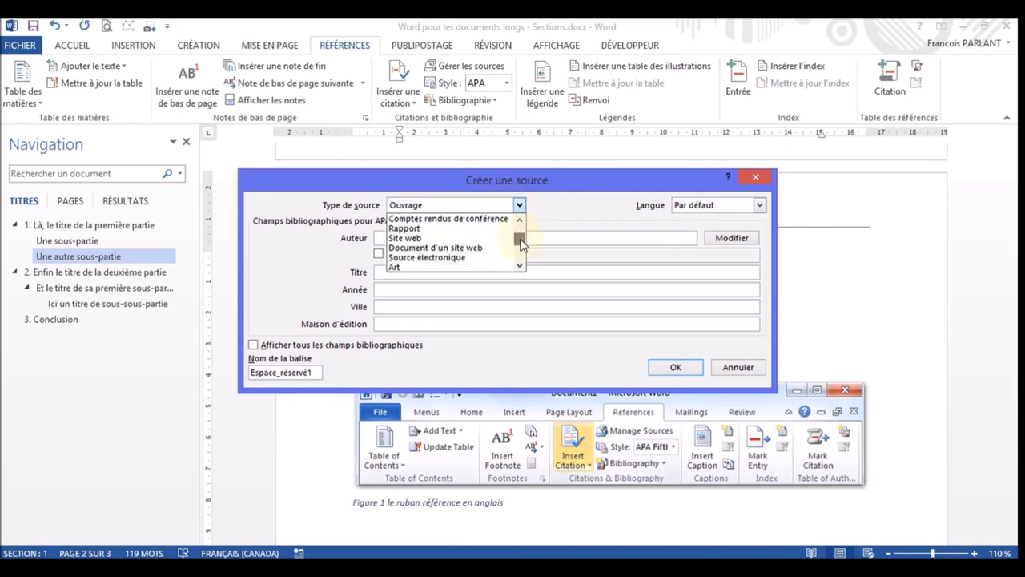
pyautogui.click(504, 239)
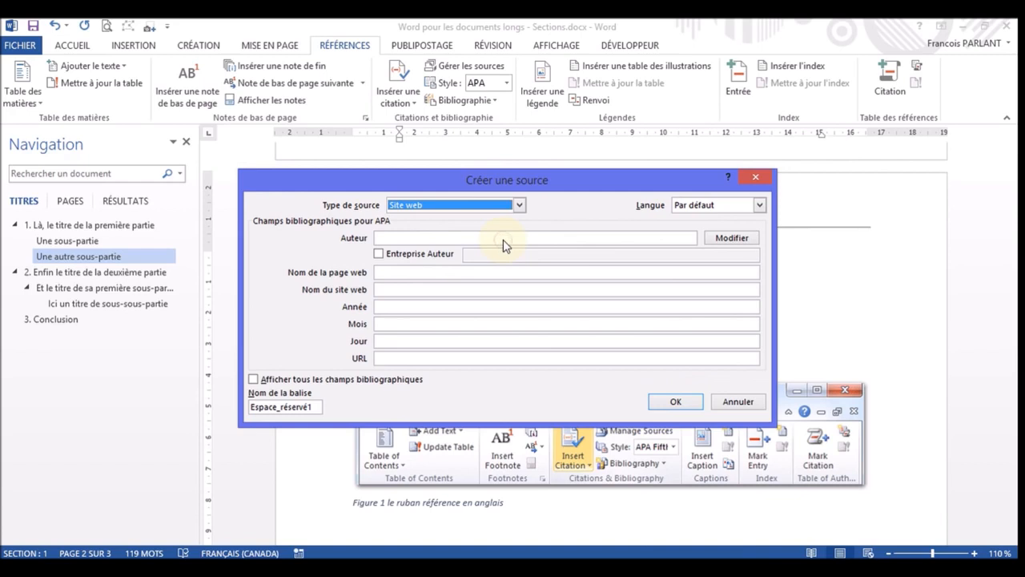
pyautogui.click(520, 205)
pyautogui.moveTo(522, 234); pyautogui.dragTo(521, 246)
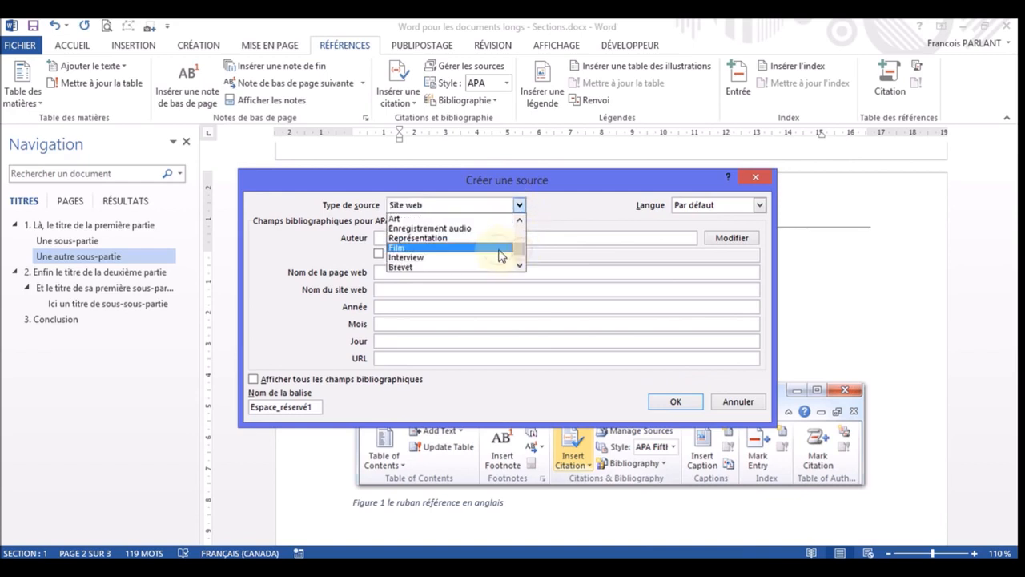
pyautogui.click(508, 248)
pyautogui.click(519, 206)
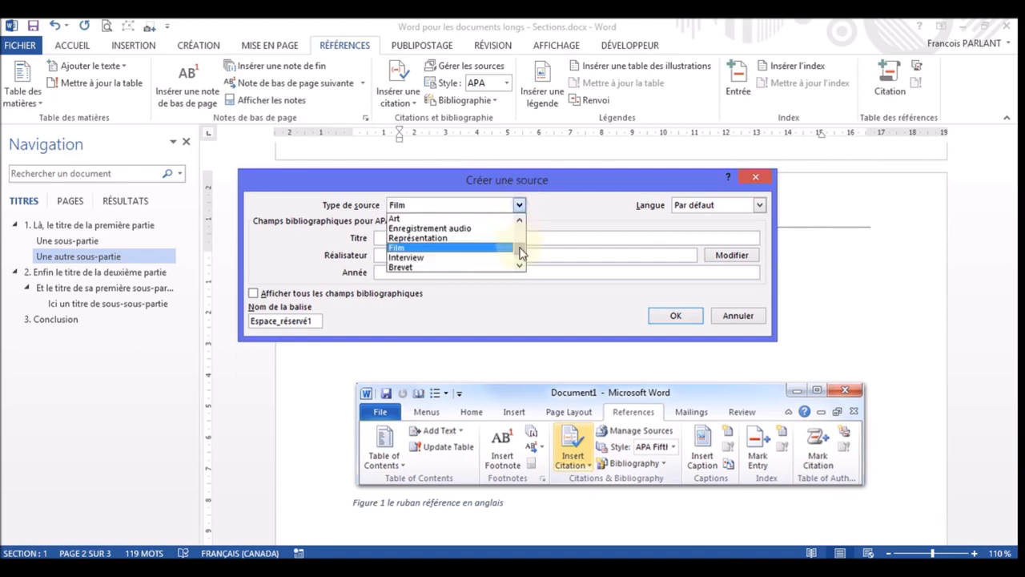
pyautogui.moveTo(522, 247); pyautogui.dragTo(522, 232)
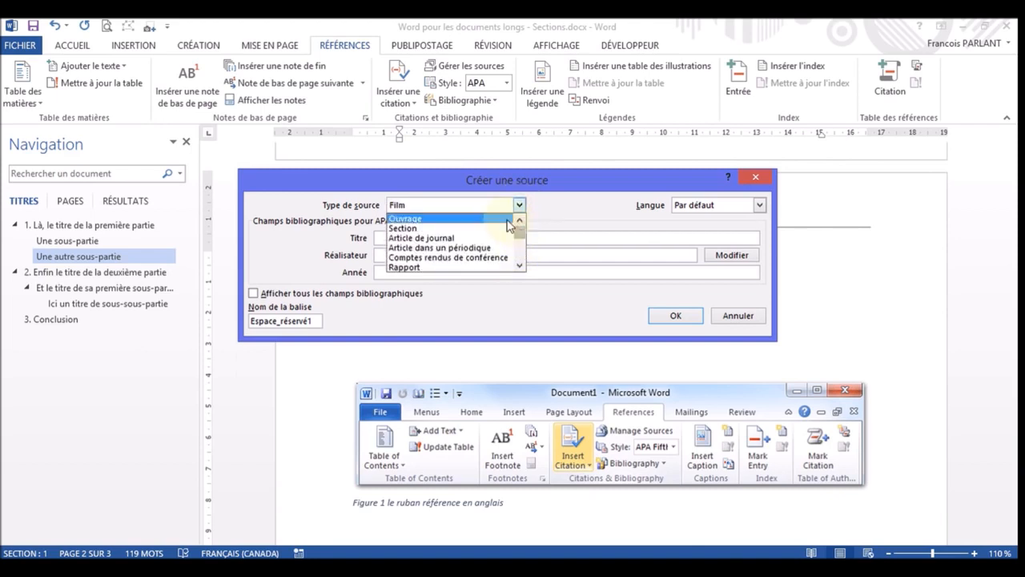
pyautogui.click(506, 219)
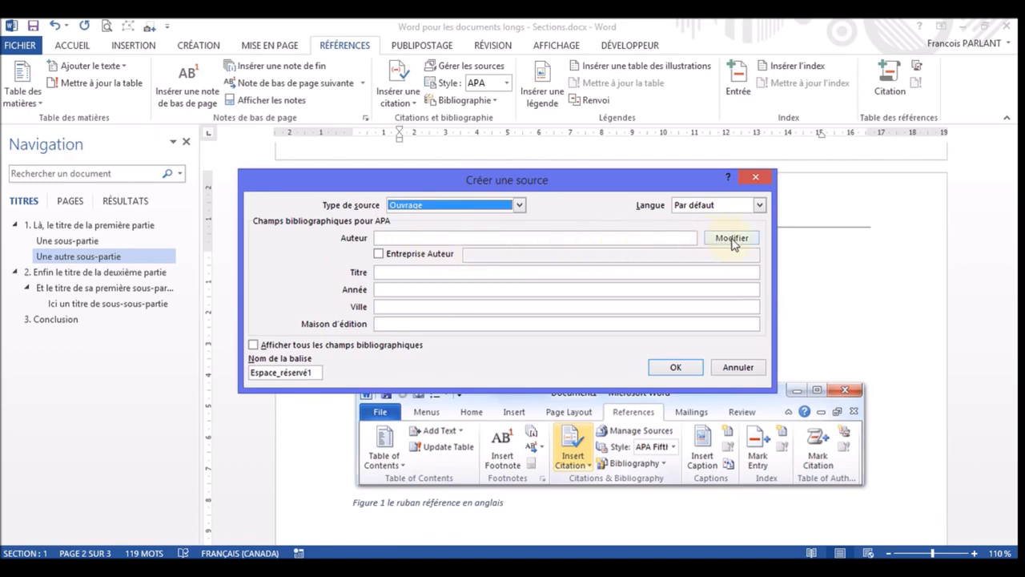
# Enter Philip Kotler and Bernard Dubois as the two authors of the book source
pyautogui.click(733, 240)
pyautogui.click(538, 205)
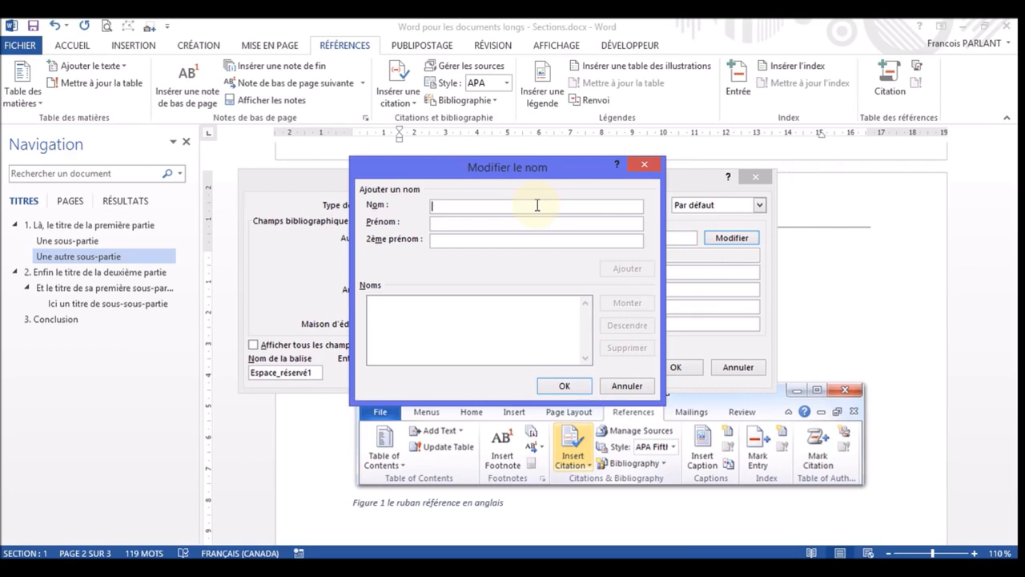
pyautogui.write('Kotler')
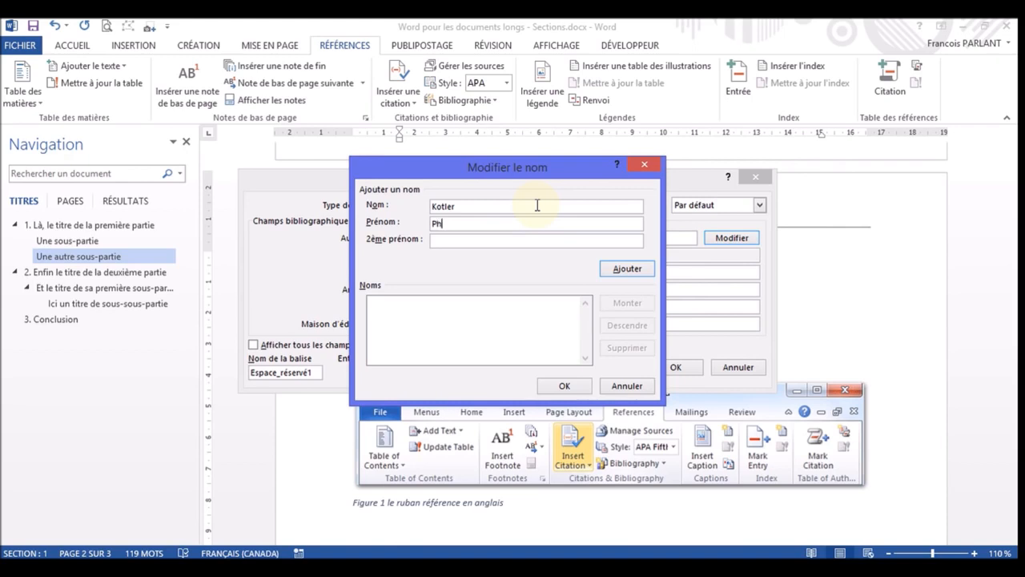
pyautogui.click(627, 268)
pyautogui.write('Dubois')
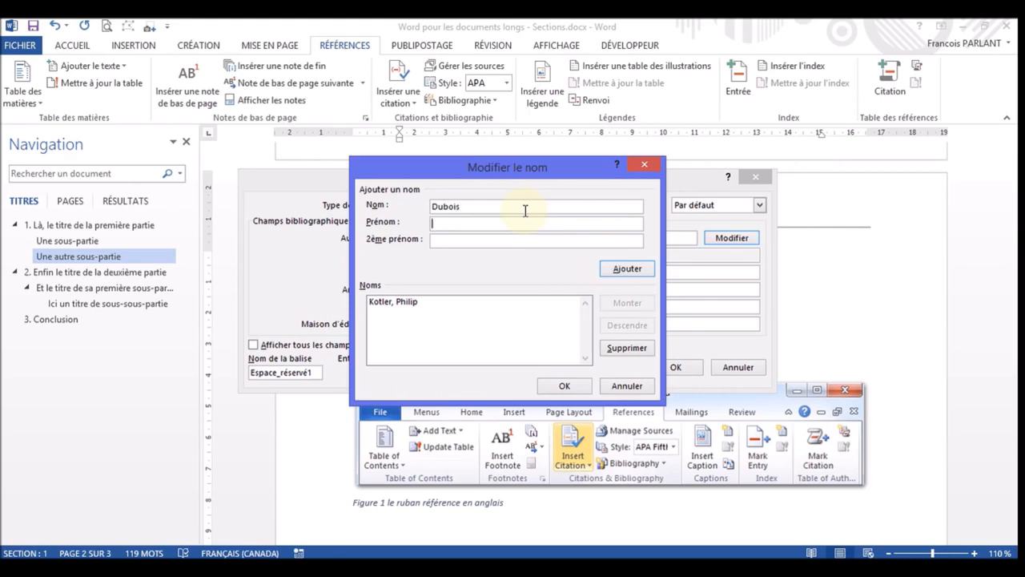
pyautogui.click(627, 268)
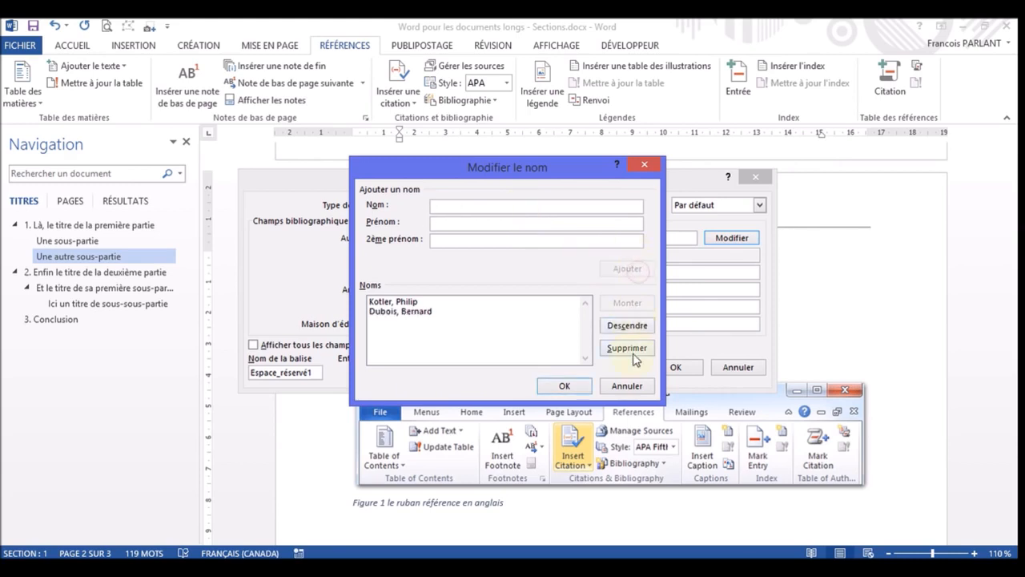
pyautogui.click(565, 386)
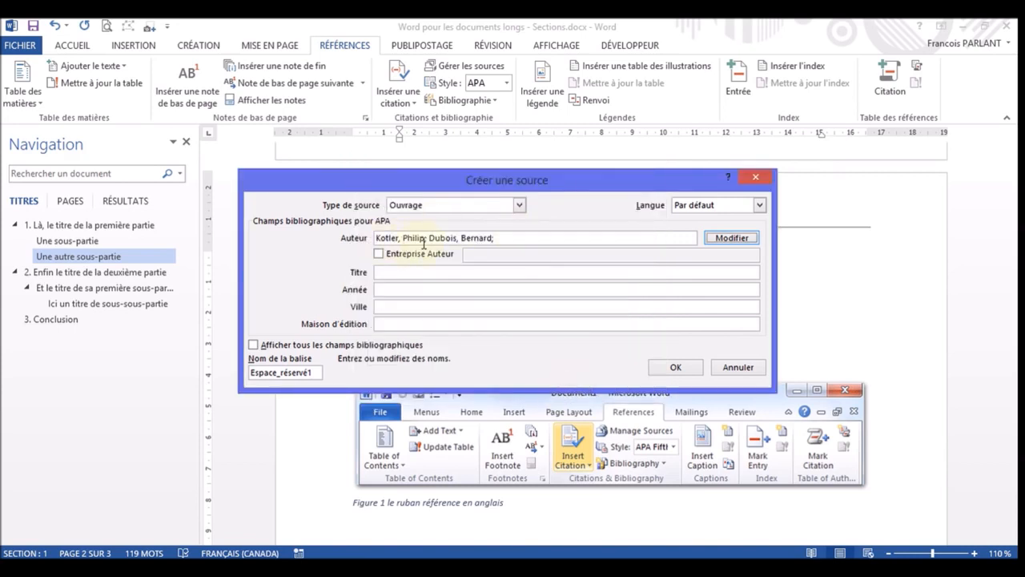
# Complete the book source with title Marketing Management, year 2000, city Paris and publisher Publi Union, and insert its citation
pyautogui.click(455, 272)
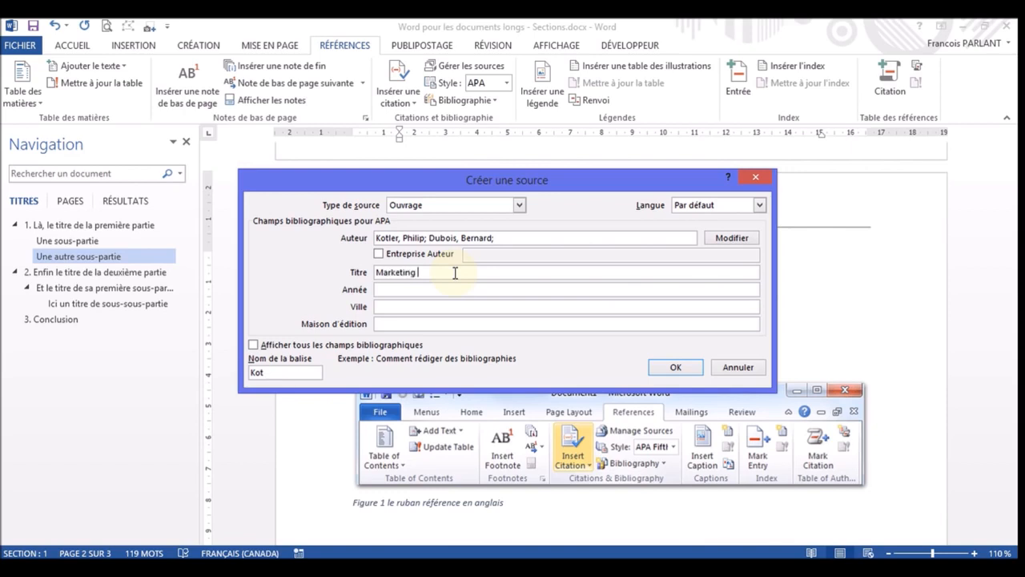
pyautogui.press('Tab')
pyautogui.write('200')
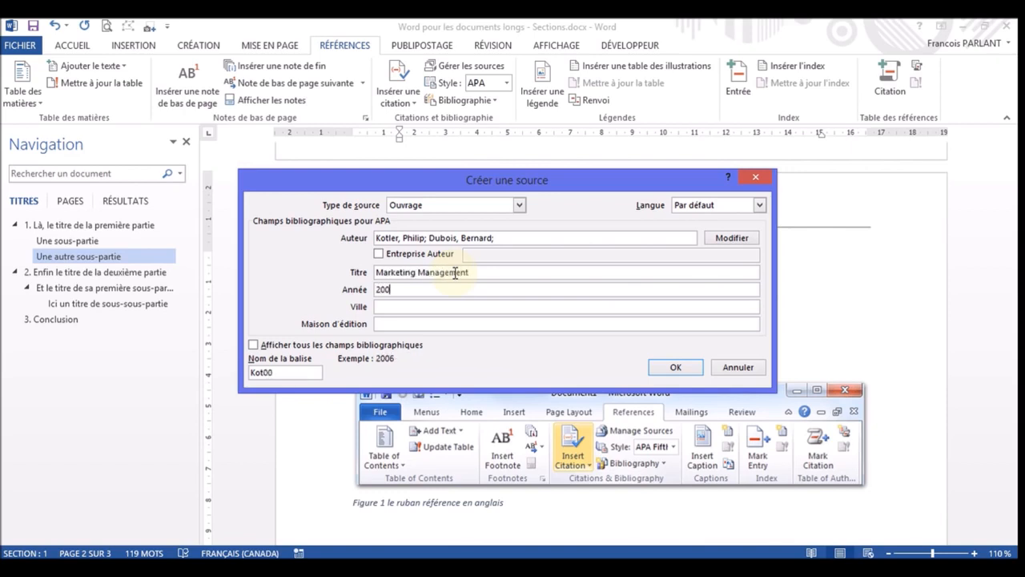
pyautogui.write('0')
pyautogui.press('Tab')
pyautogui.press('Tab')
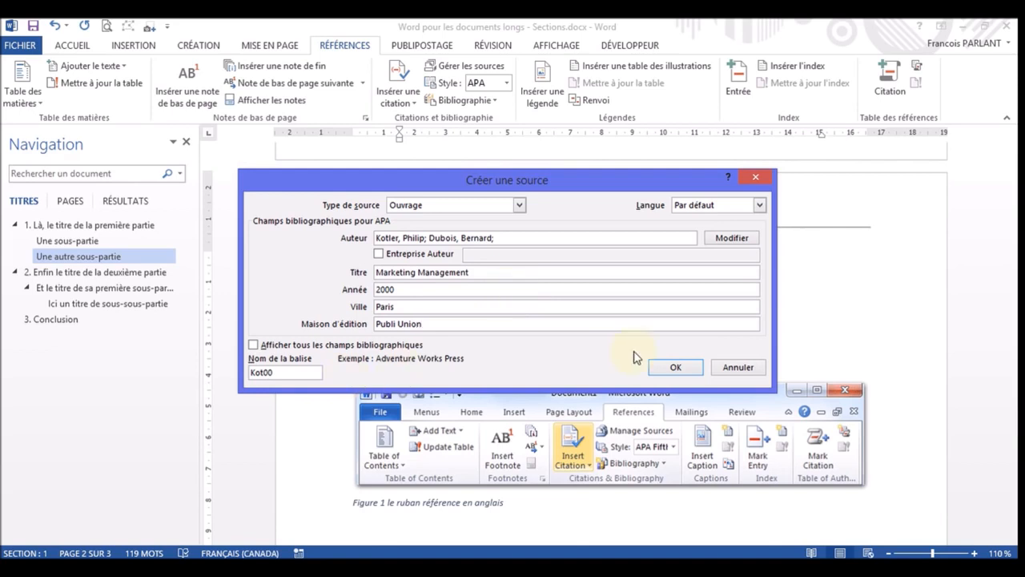
pyautogui.click(675, 368)
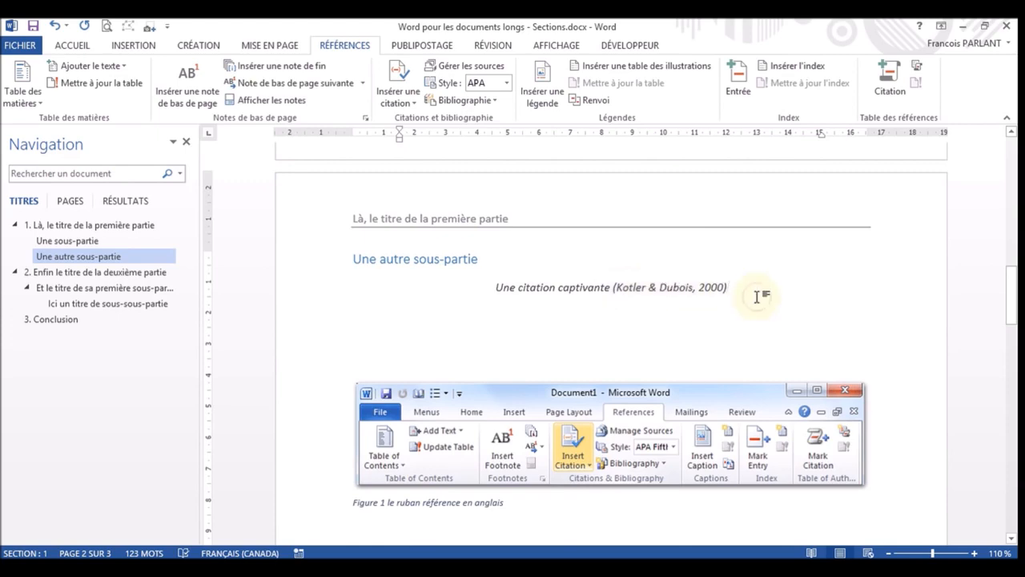
# Insert a citation of the existing Marketing Management source after "Autre citation" above the Conclusion
pyautogui.scroll(-10, 757, 296)
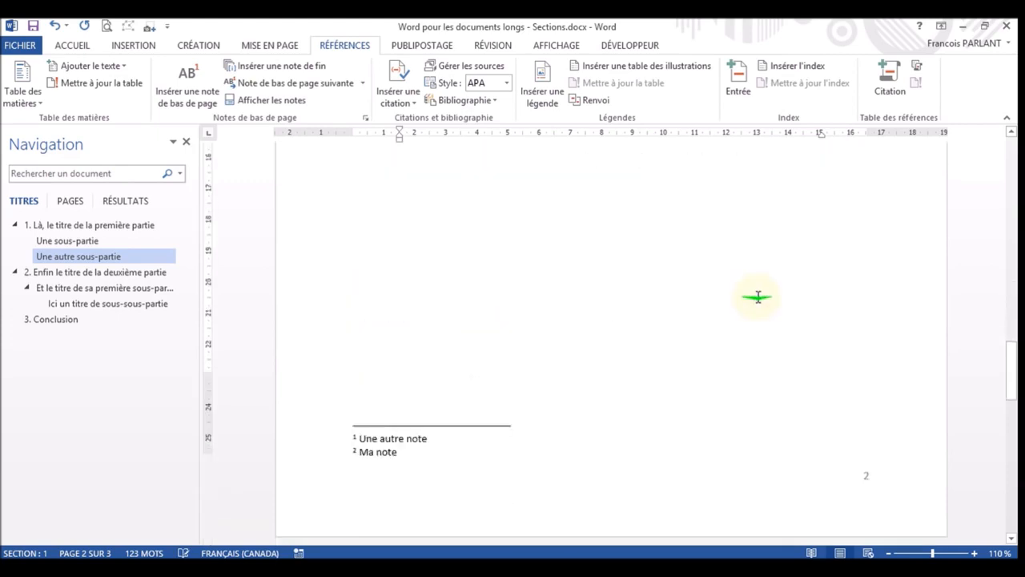
pyautogui.scroll(-5, 757, 300)
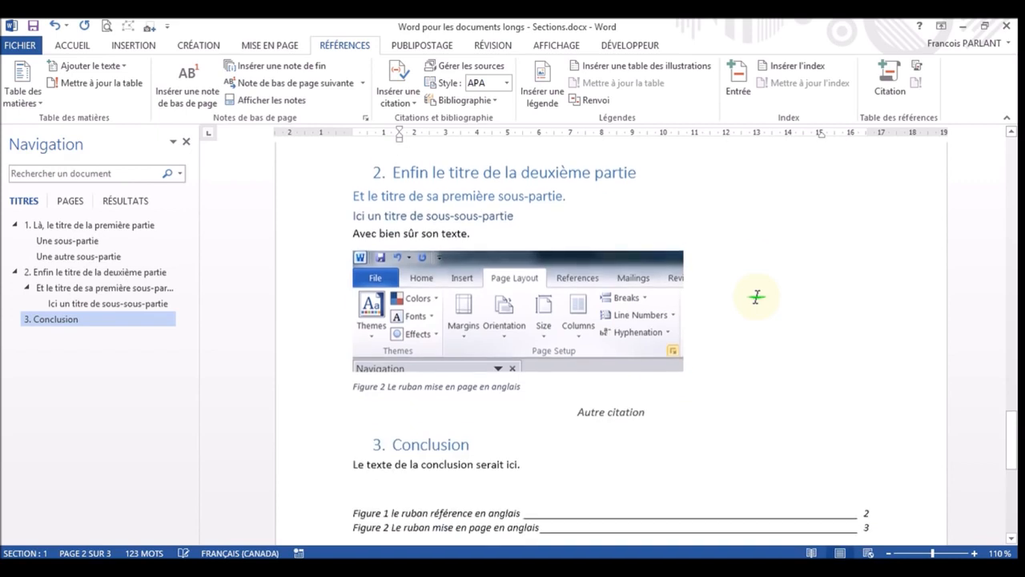
pyautogui.click(660, 406)
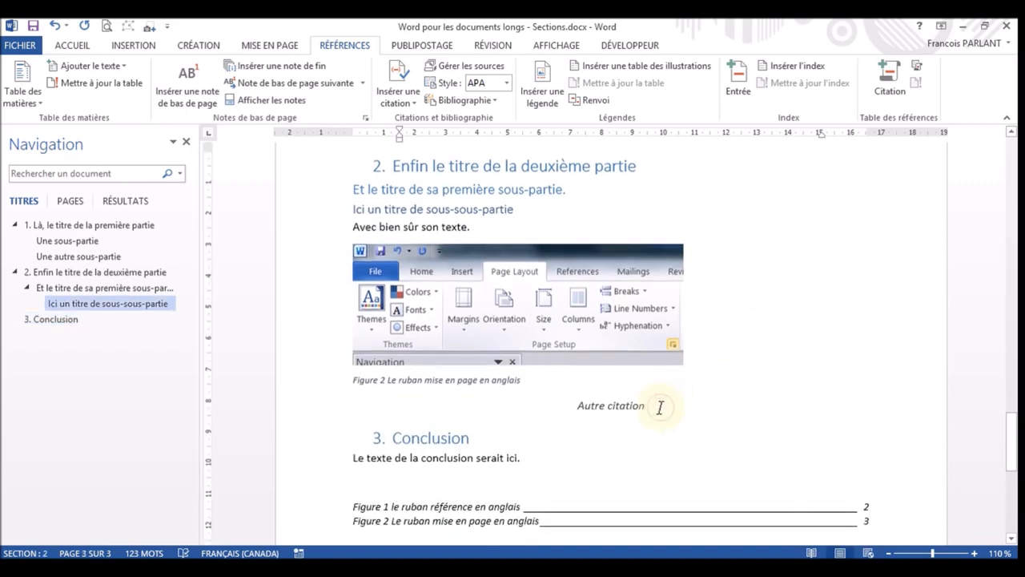
pyautogui.click(414, 102)
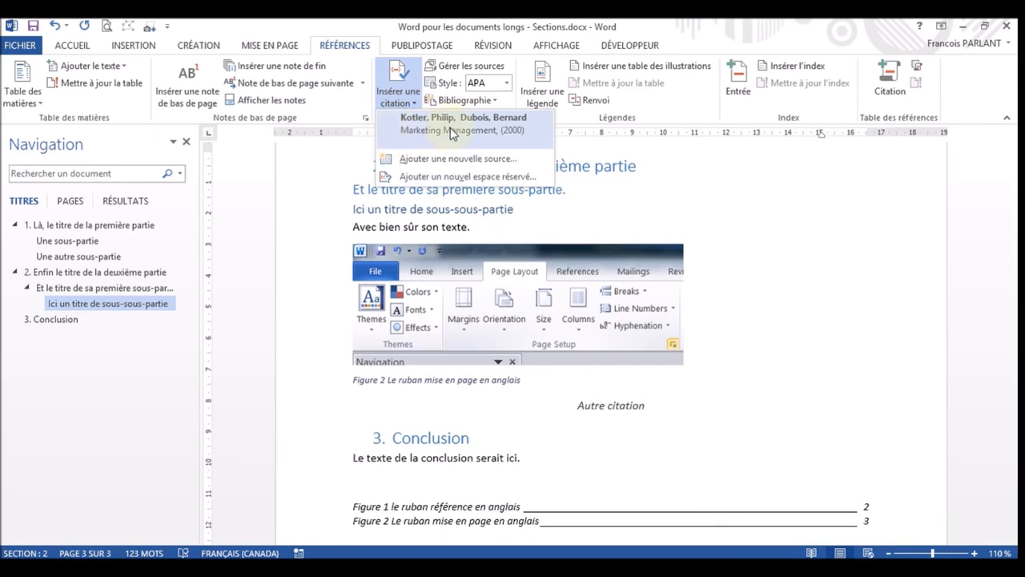
pyautogui.click(452, 131)
# Add about ten blank lines below the table of illustrations and insert the predefined Bibliographie there
pyautogui.scroll(-1, 793, 360)
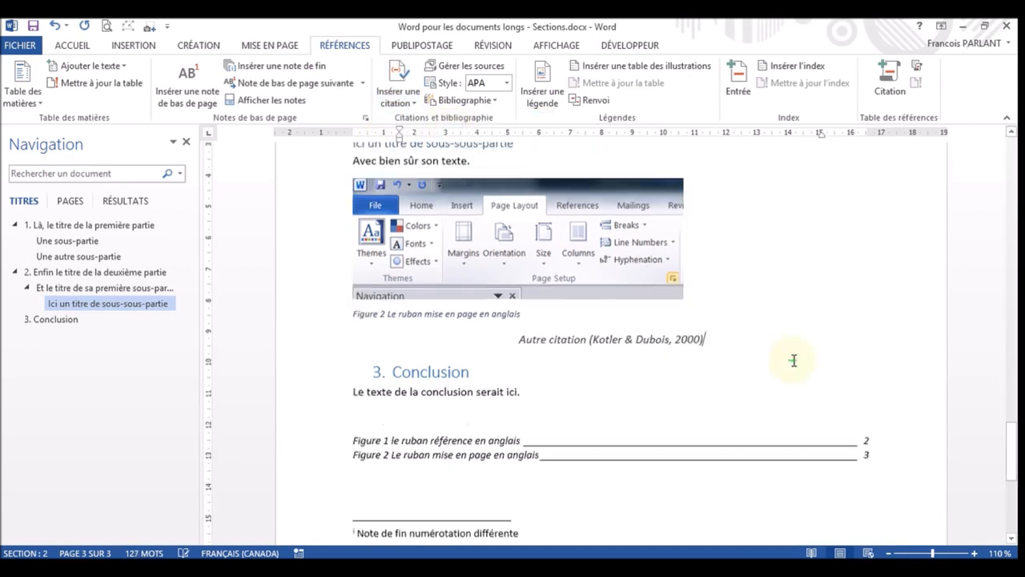
pyautogui.scroll(-2, 793, 361)
pyautogui.click(463, 359)
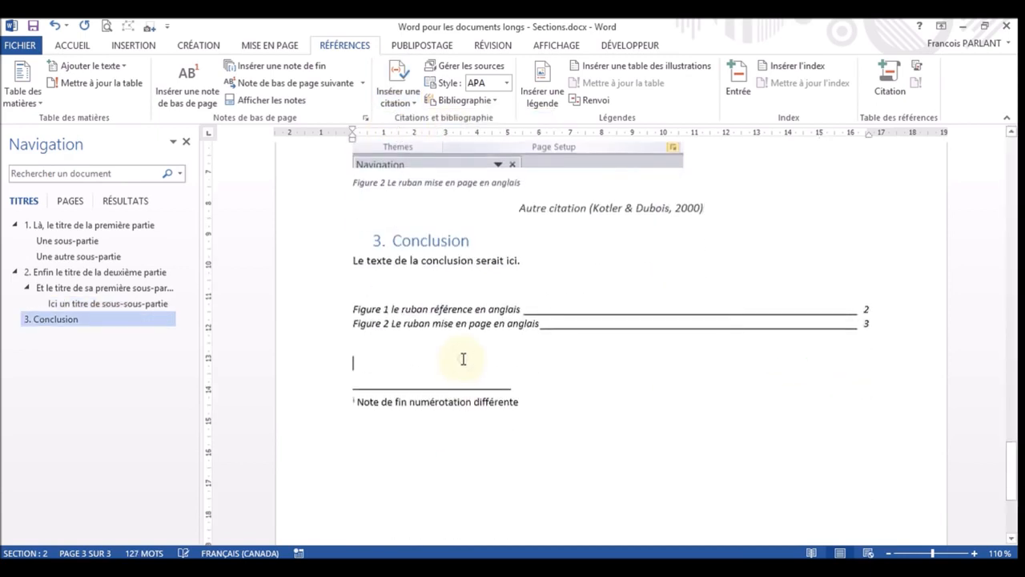
pyautogui.press('Return')
pyautogui.press('Return')
pyautogui.press('Return')
pyautogui.press('Return')
pyautogui.press('Return')
pyautogui.press('Return')
pyautogui.press('Return')
pyautogui.press('Return')
pyautogui.press('Return')
pyautogui.press('Return')
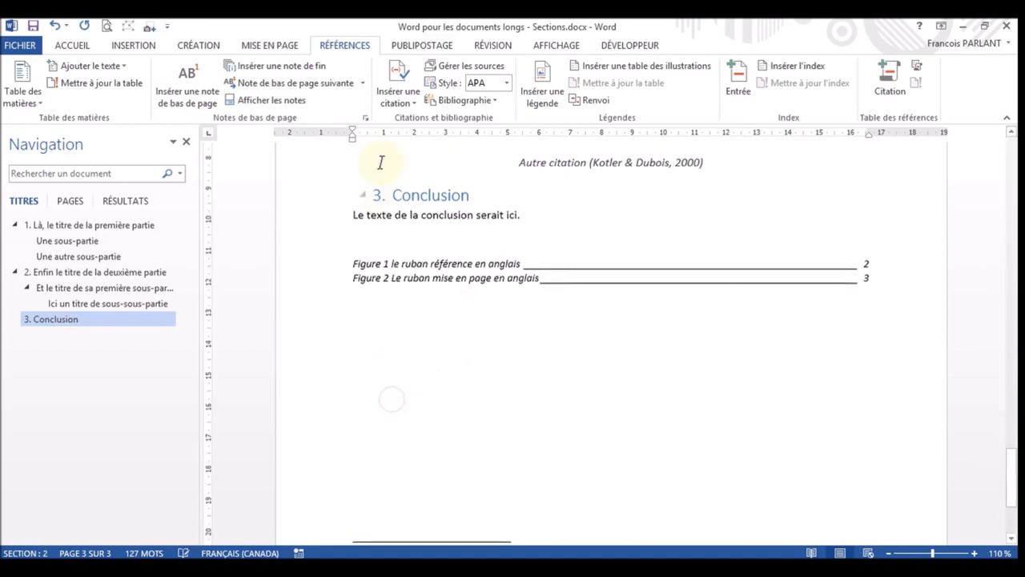
pyautogui.click(485, 103)
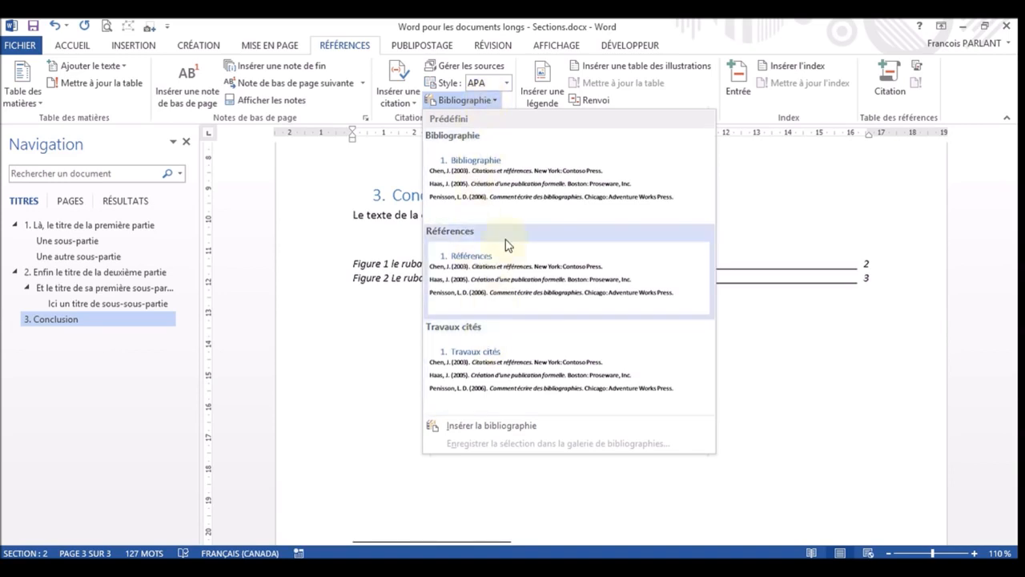
pyautogui.click(516, 201)
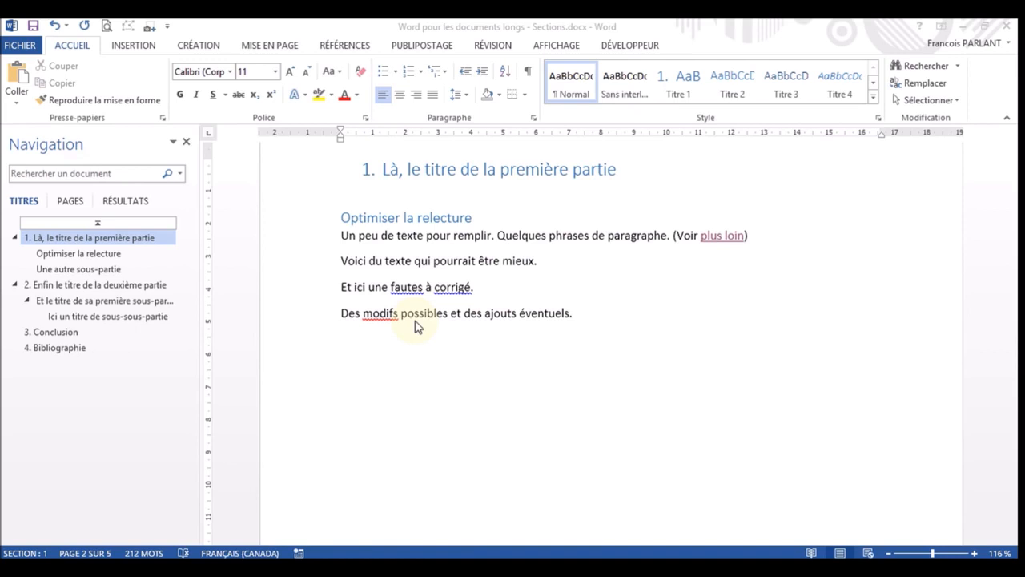
# Turn on change tracking and replace "mieux" with "amélioré" in the second paragraph under Optimiser la relecture
pyautogui.click(489, 48)
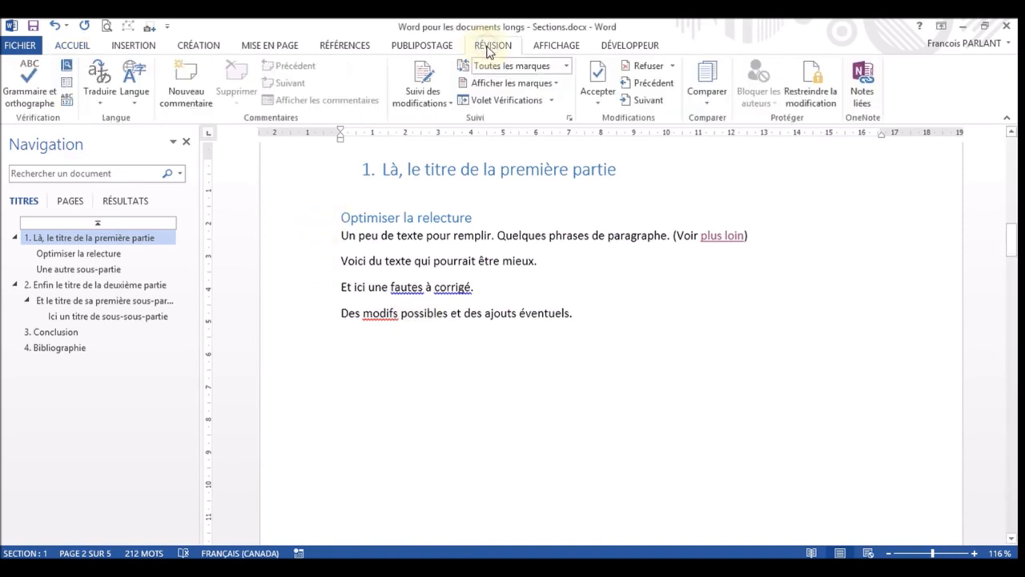
pyautogui.click(433, 102)
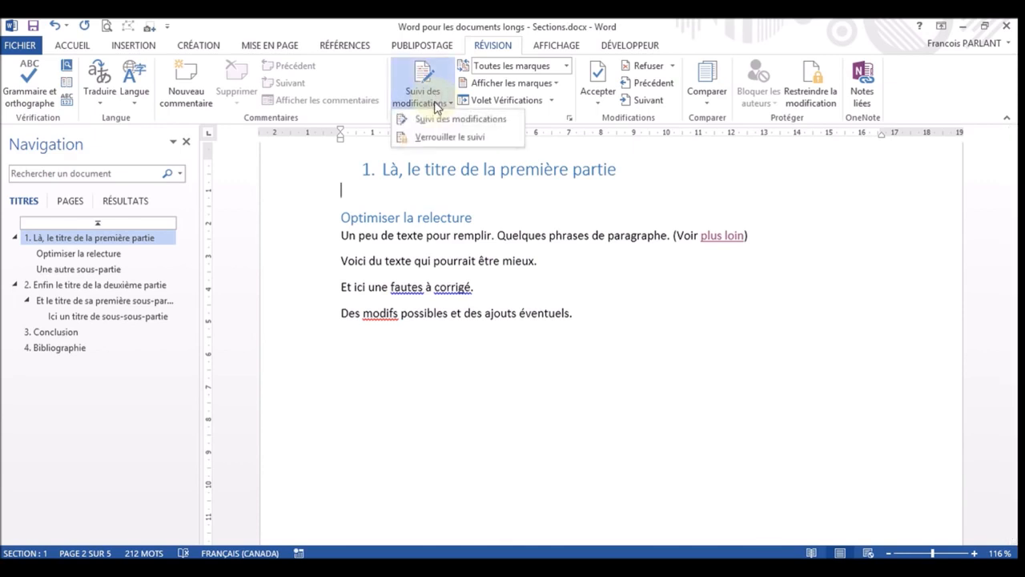
pyautogui.click(437, 120)
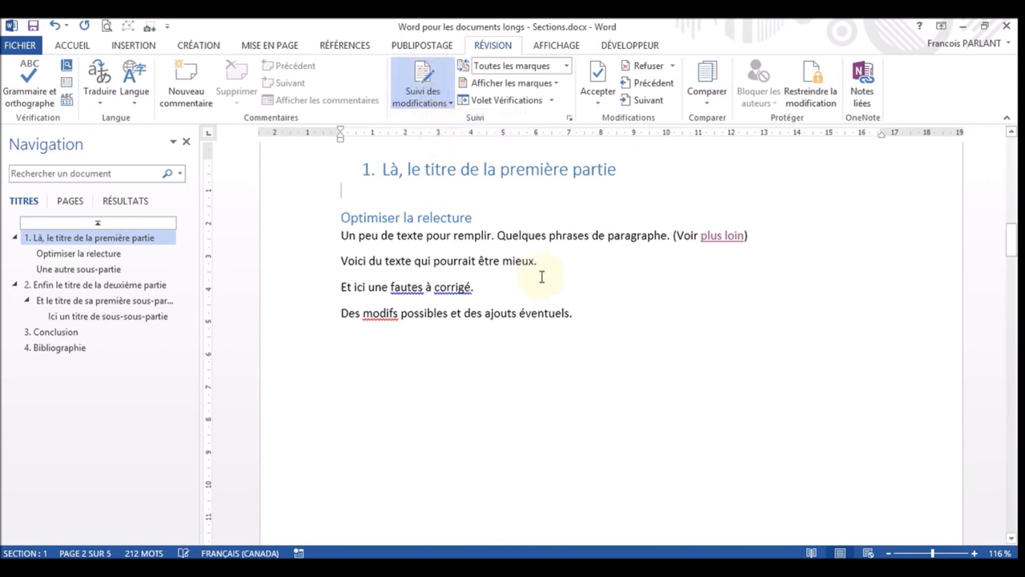
pyautogui.moveTo(503, 261); pyautogui.dragTo(536, 258)
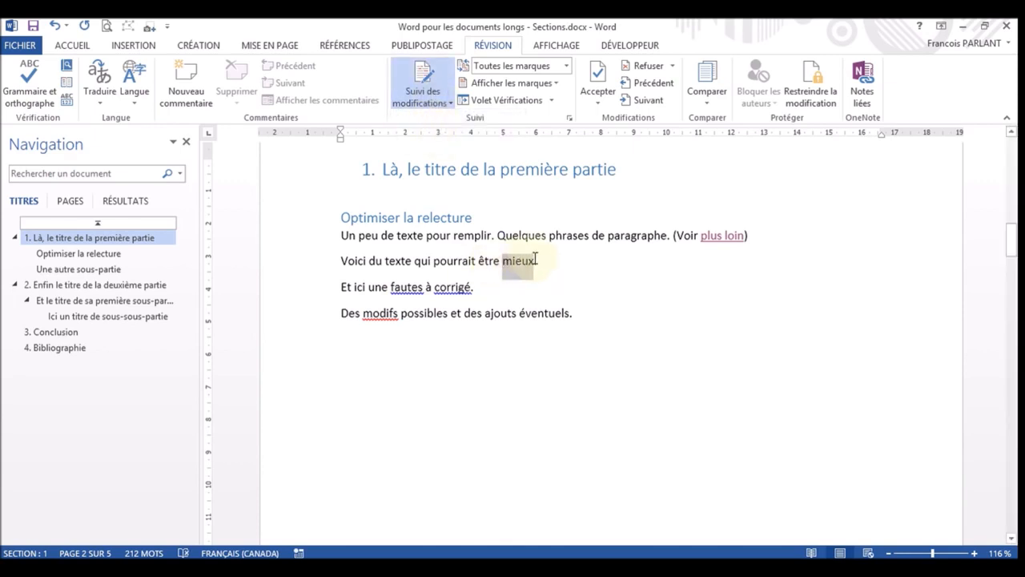
pyautogui.write('amélioré')
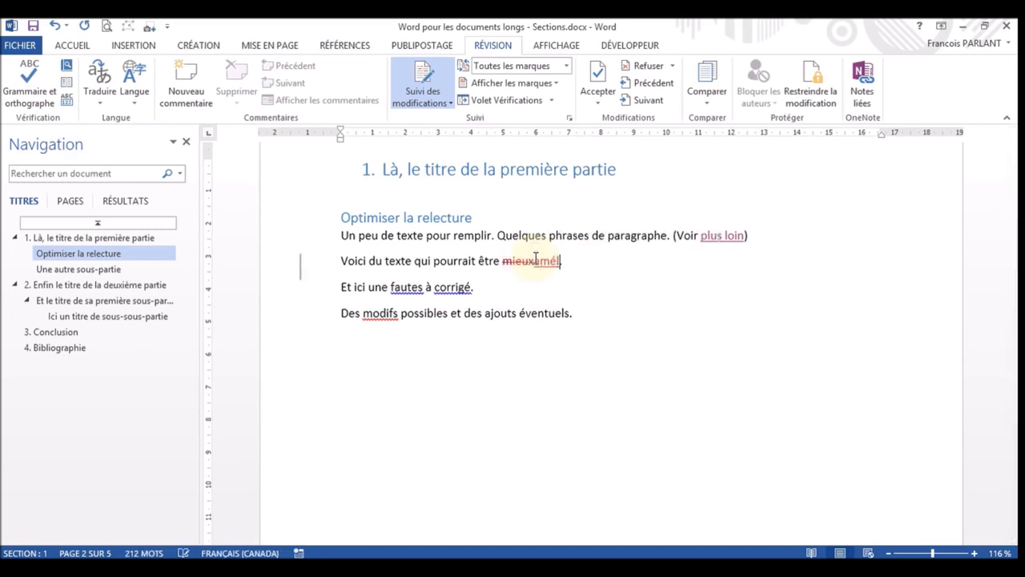
# Correct "fautes à corrigé" to "faute à corriger" in the third paragraph under Optimiser la relecture
pyautogui.click(423, 287)
pyautogui.press('BackSpace')
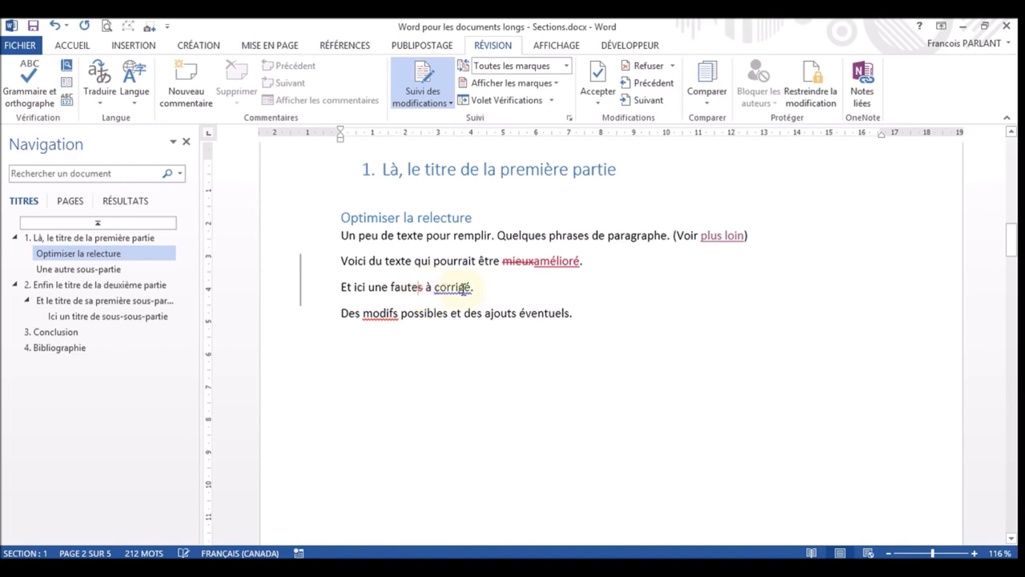
pyautogui.click(471, 287)
pyautogui.press('BackSpace')
pyautogui.write('er')
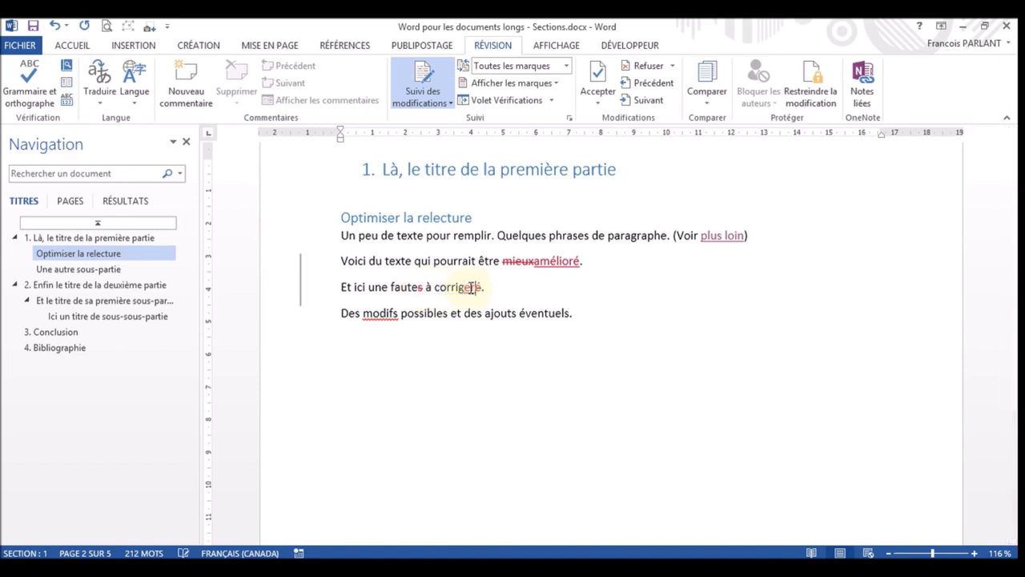
# Change "modifs" to "modifications" and add "des ajouts toujours des ajouts" after "éventuels" in the last paragraph
pyautogui.click(396, 313)
pyautogui.press('BackSpace')
pyautogui.write('icationss')
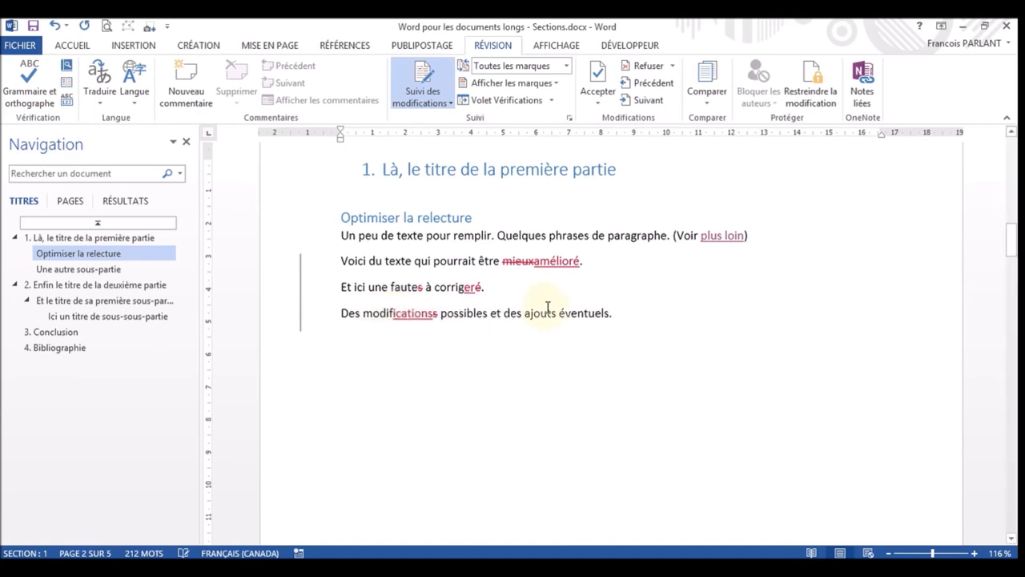
pyautogui.write(' possibles et des ajouts éventuels des ajouts toujours des ajouts')
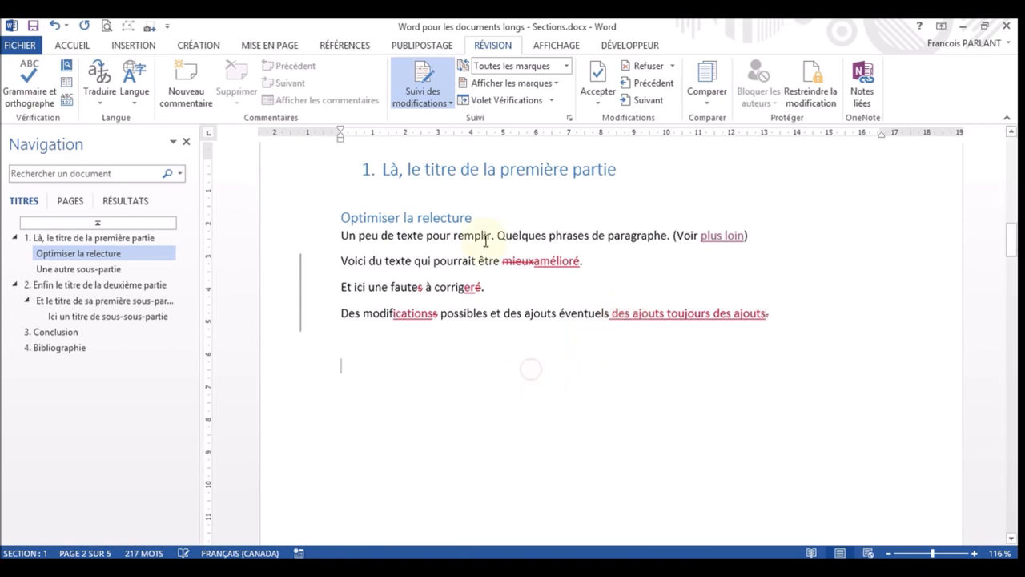
# Turn off change tracking and go to the first tracked change after the first part's title
pyautogui.click(431, 104)
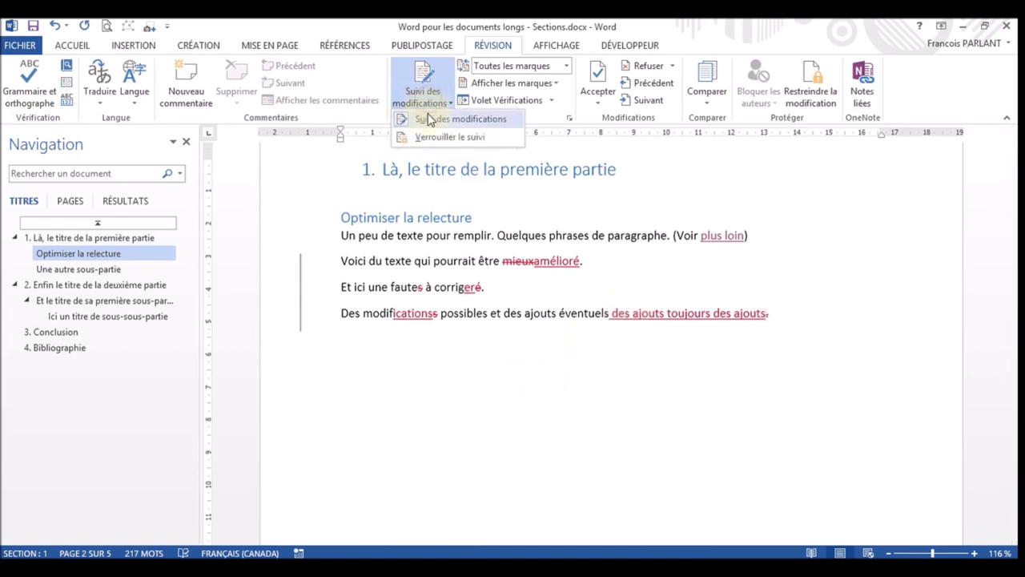
pyautogui.click(428, 118)
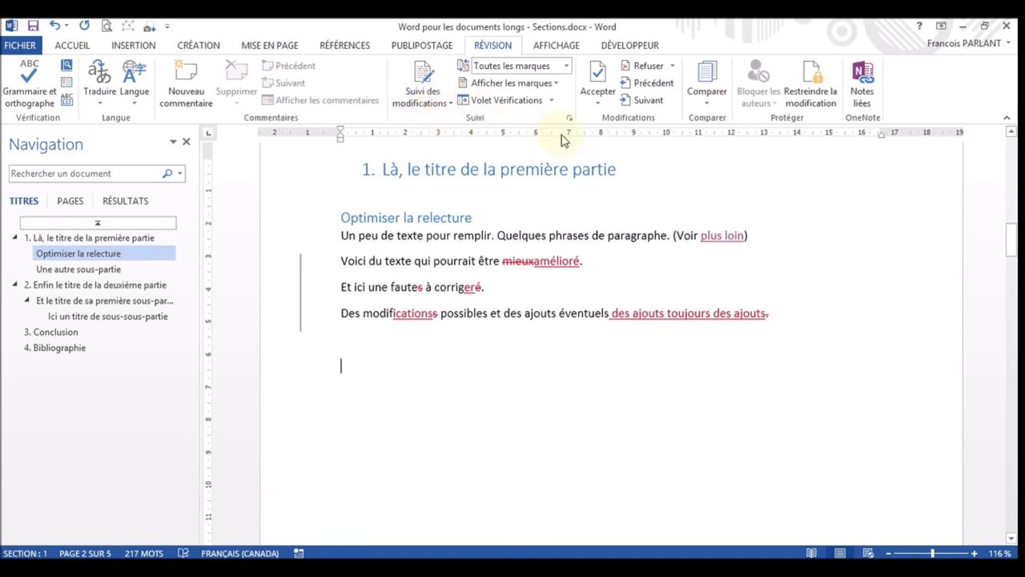
pyautogui.click(480, 173)
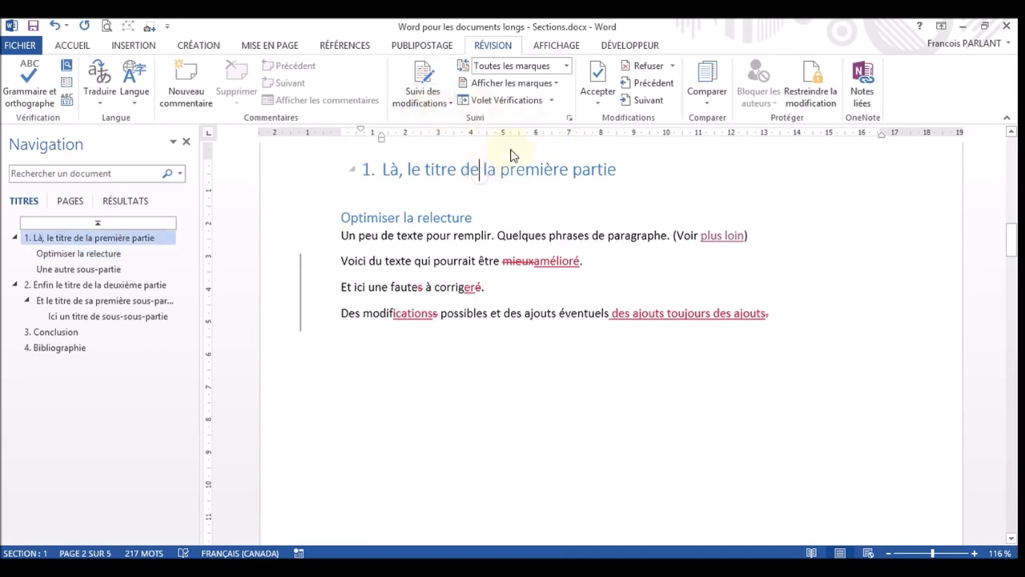
pyautogui.click(650, 101)
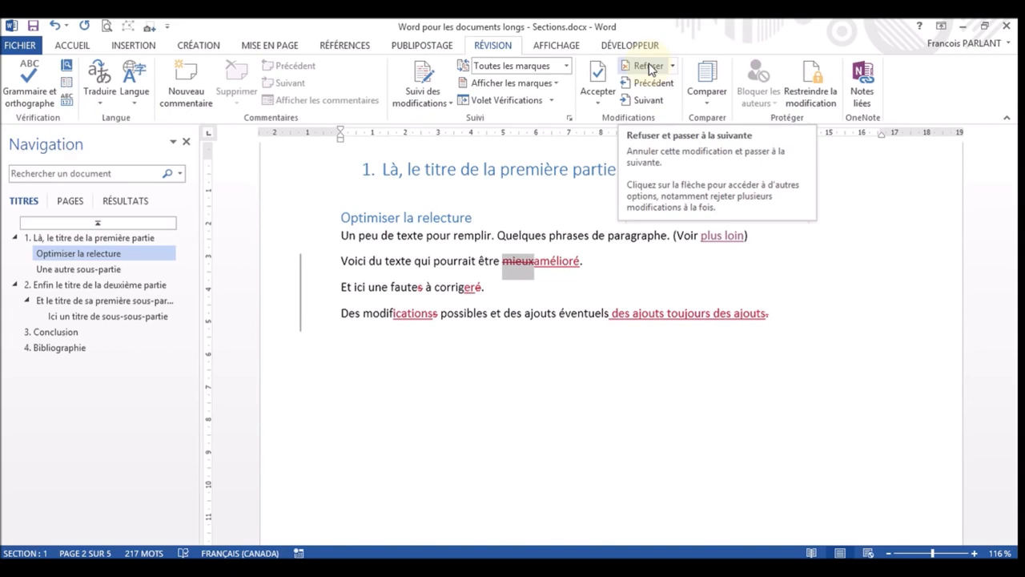
# Accept the tracked changes one by one in the "amélioré" and "faute à corriger" sentences
pyautogui.click(596, 80)
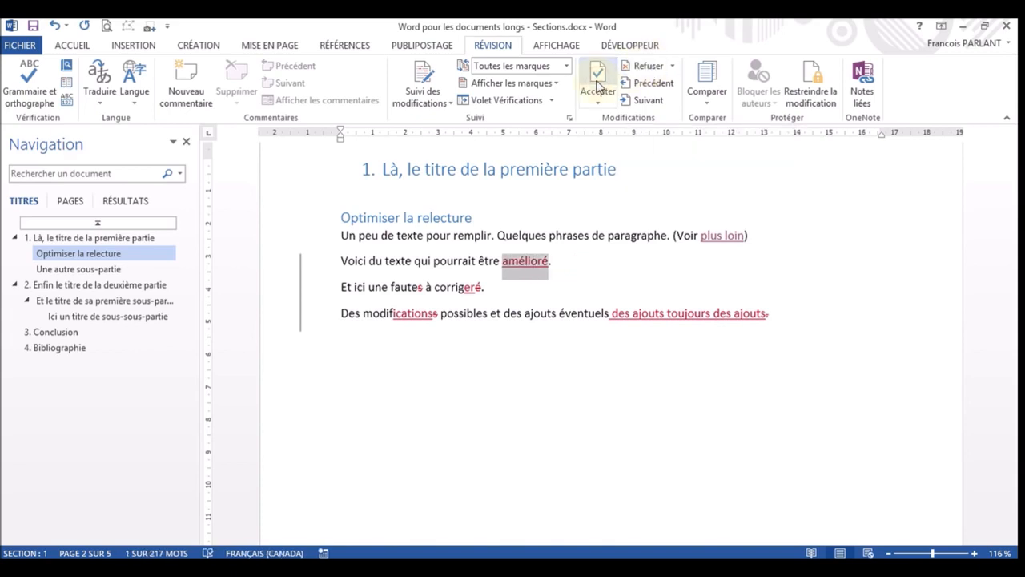
pyautogui.click(597, 82)
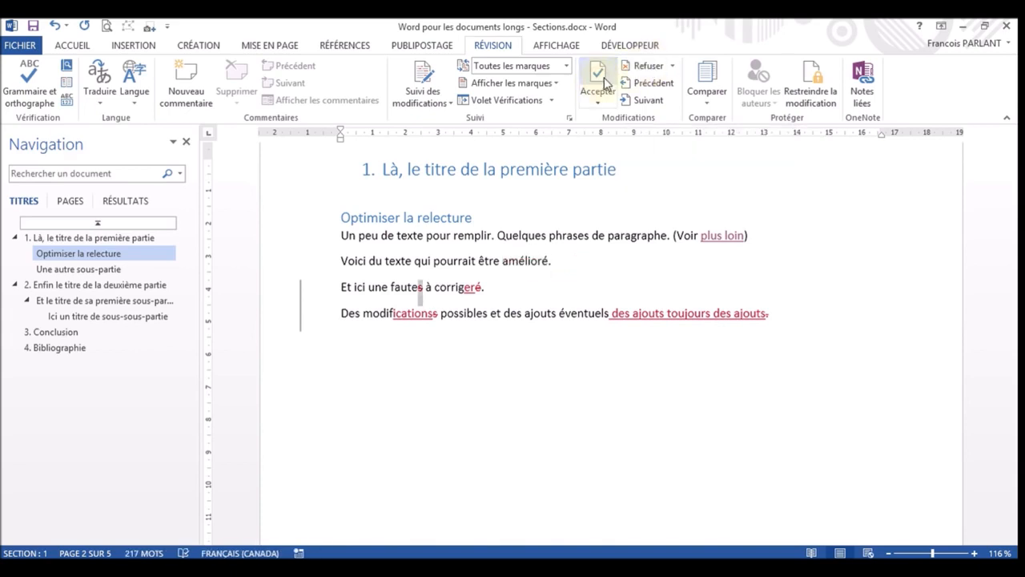
pyautogui.click(599, 82)
pyautogui.click(604, 76)
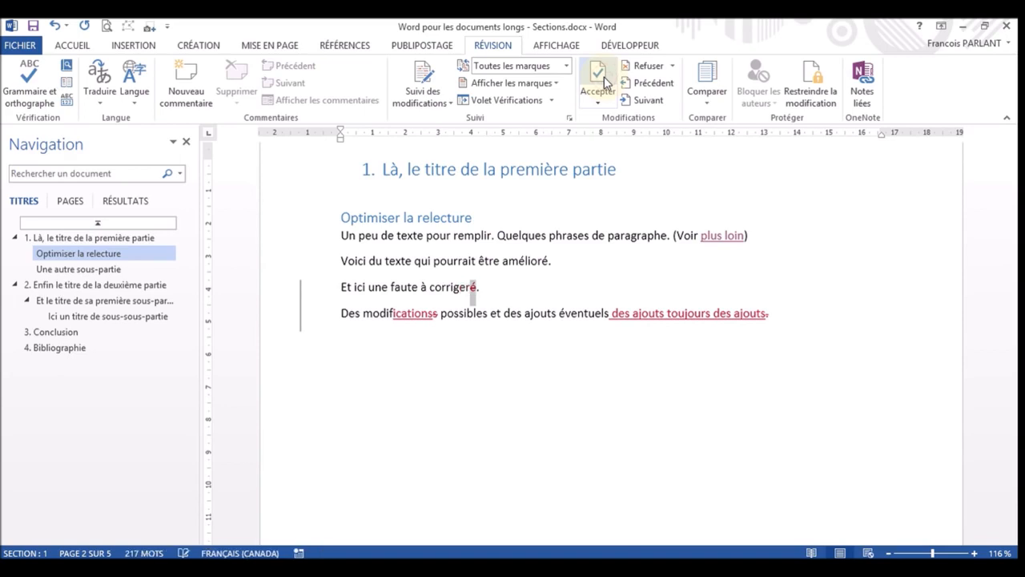
pyautogui.click(604, 76)
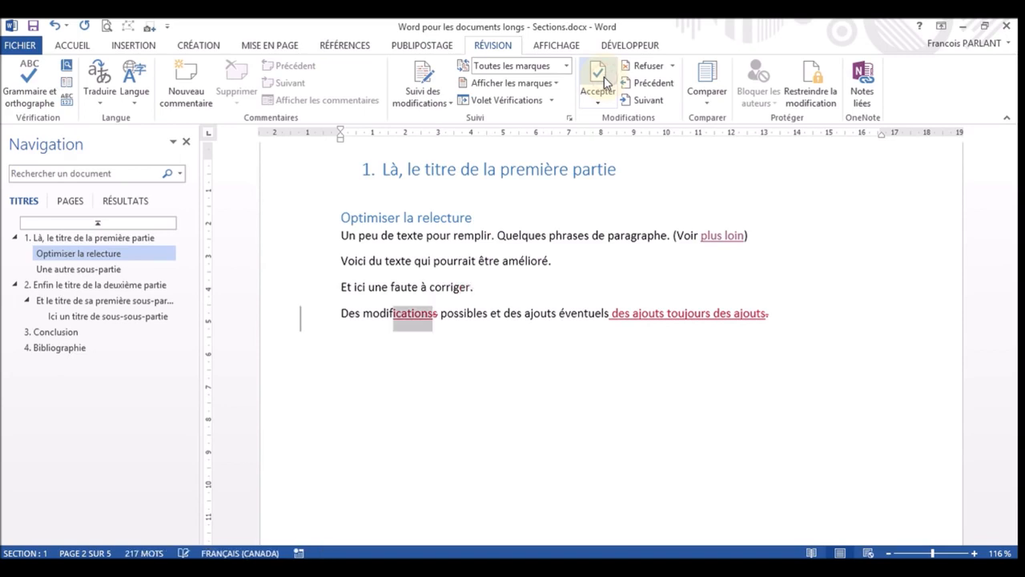
# Reject all the tracked changes in the last paragraph, "Des modifs possibles et des ajouts éventuels"
pyautogui.click(645, 69)
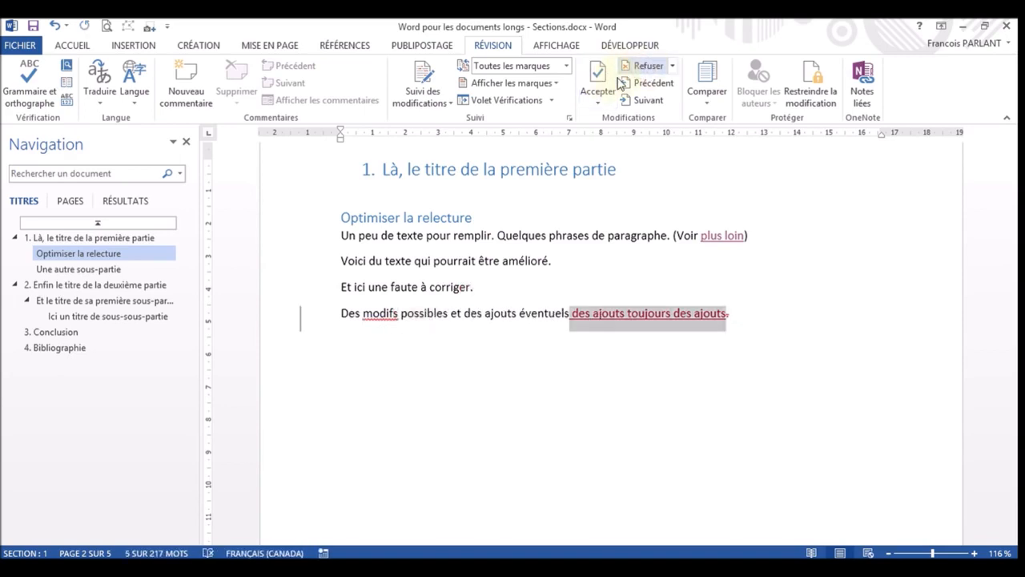
pyautogui.click(645, 69)
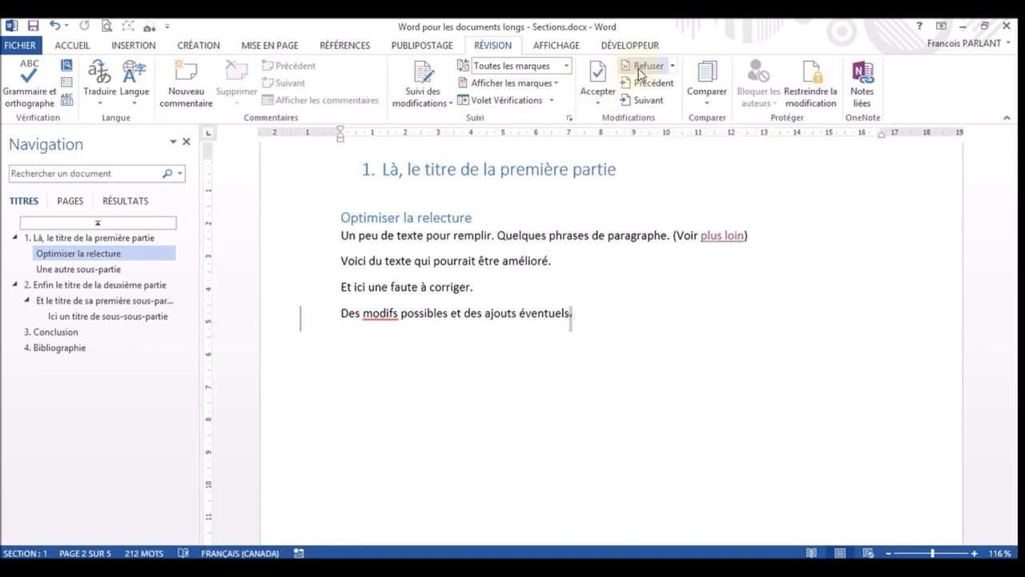
pyautogui.click(641, 71)
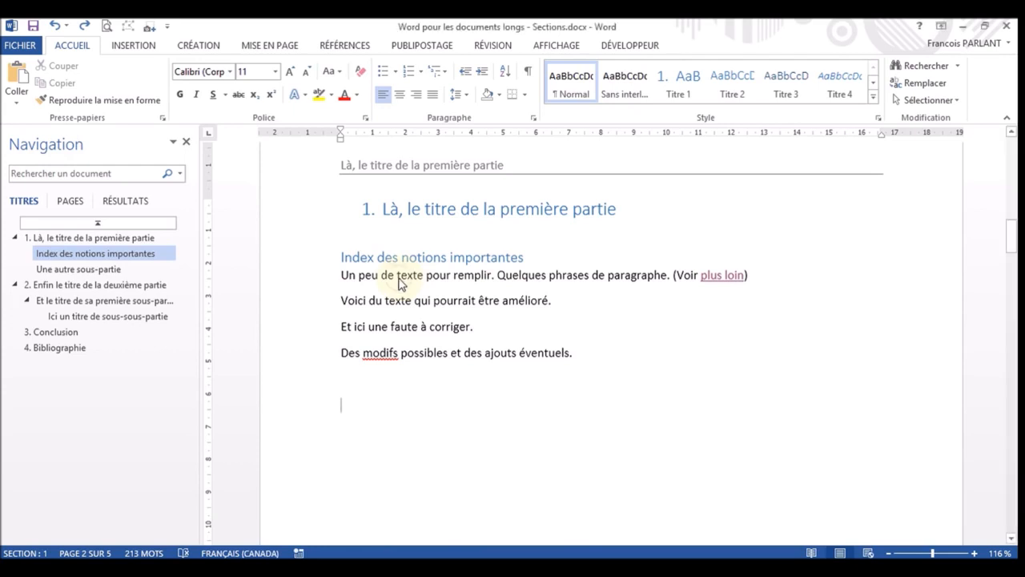
# Mark every occurrence of the word "texte" in the document as an index entry for the current page
pyautogui.doubleClick(399, 276)
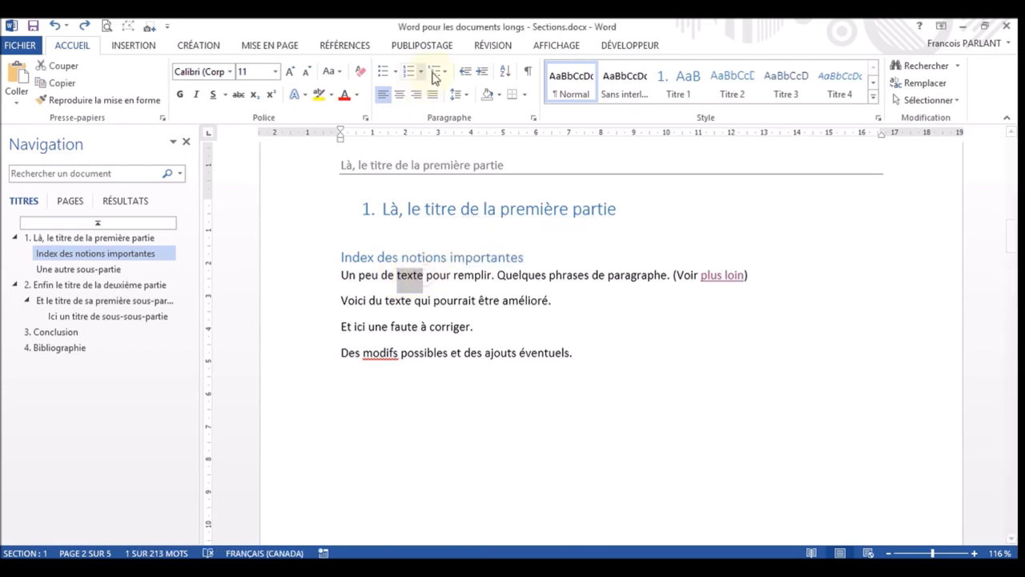
pyautogui.click(369, 48)
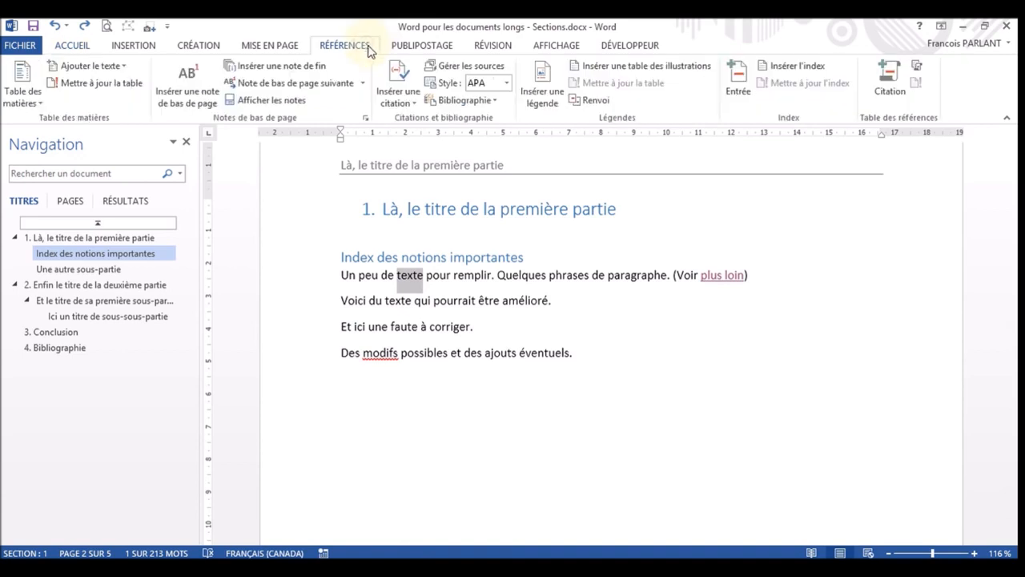
pyautogui.click(737, 89)
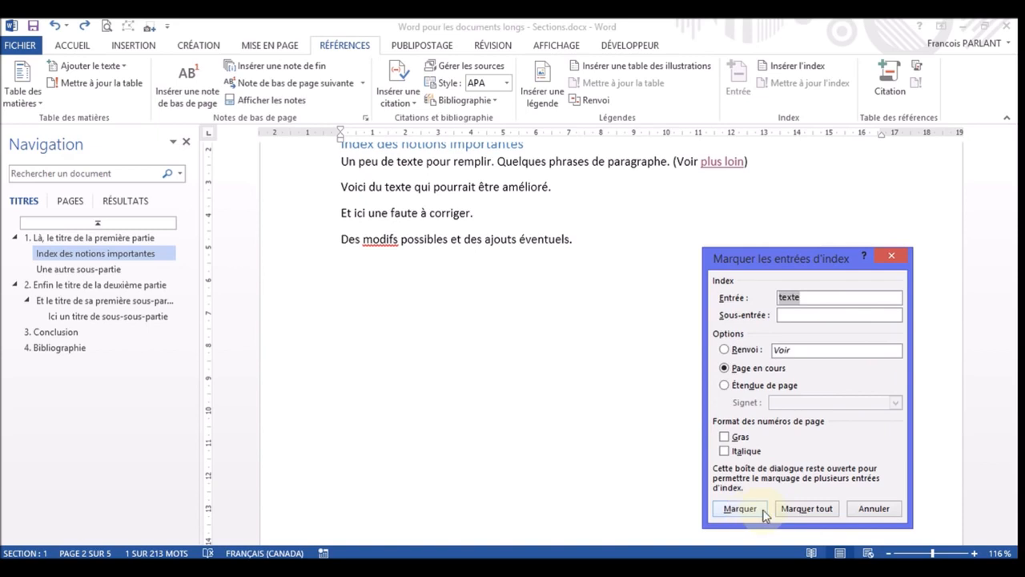
pyautogui.click(806, 510)
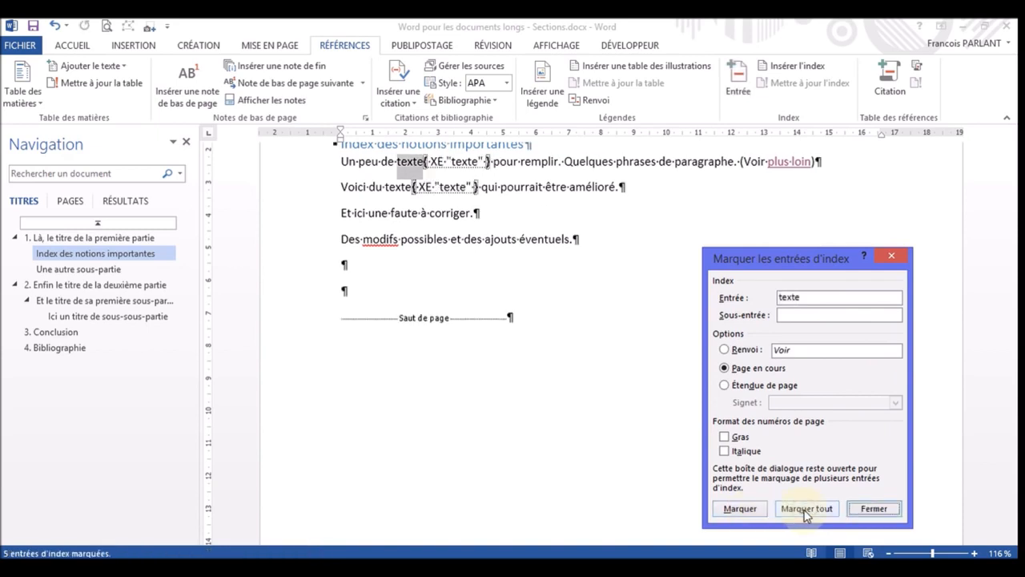
# Mark all occurrences of "paragraphe", taken from the first paragraph under "Index des notions importantes", as index entries
pyautogui.click(583, 256)
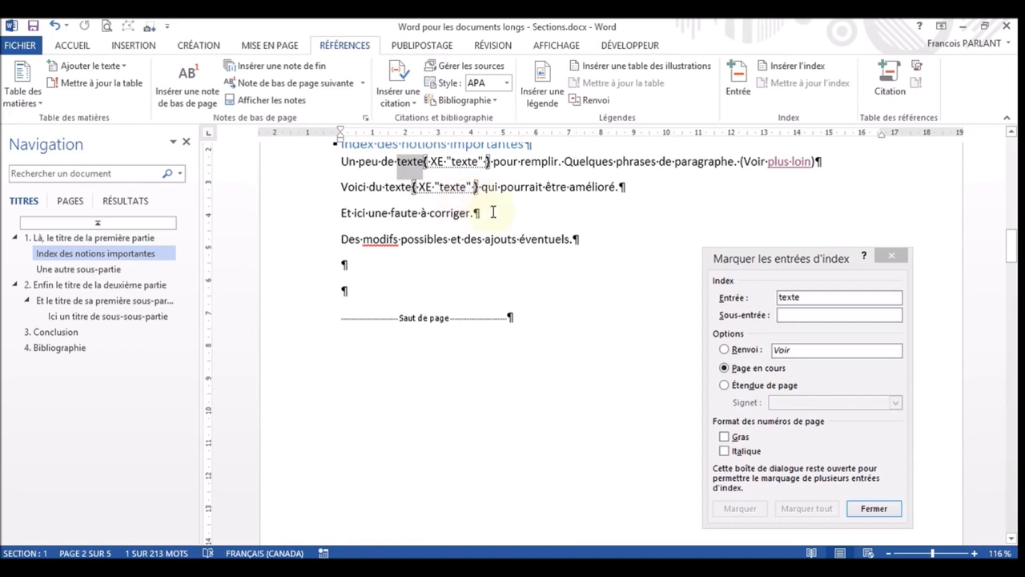
pyautogui.click(678, 163)
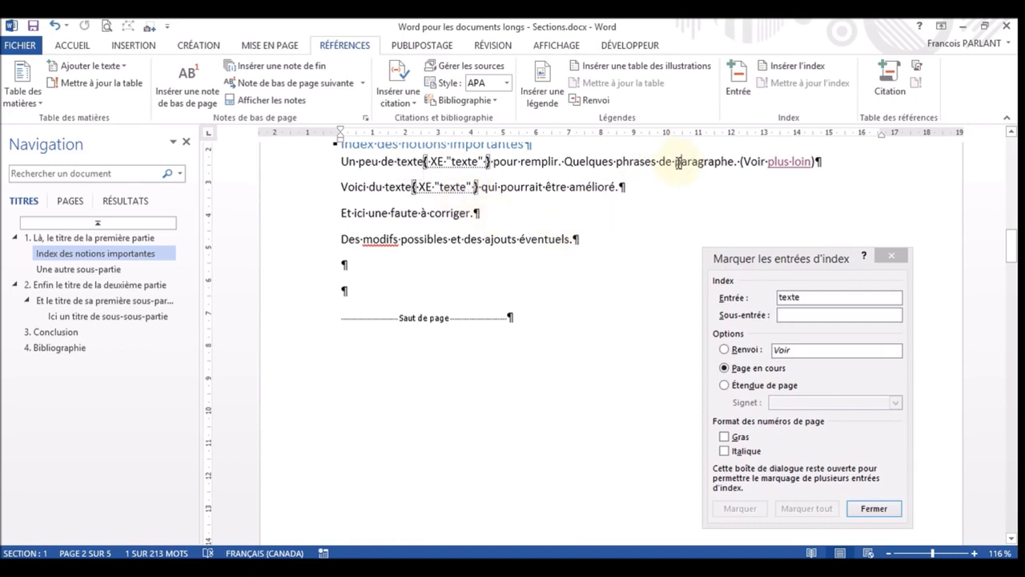
pyautogui.moveTo(676, 163); pyautogui.dragTo(736, 161)
pyautogui.click(733, 261)
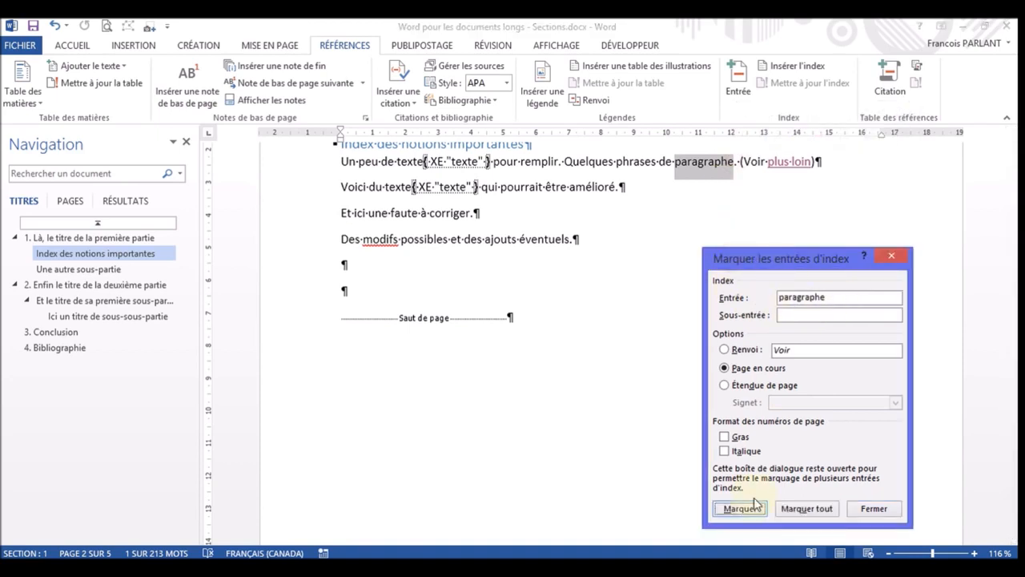
pyautogui.click(801, 511)
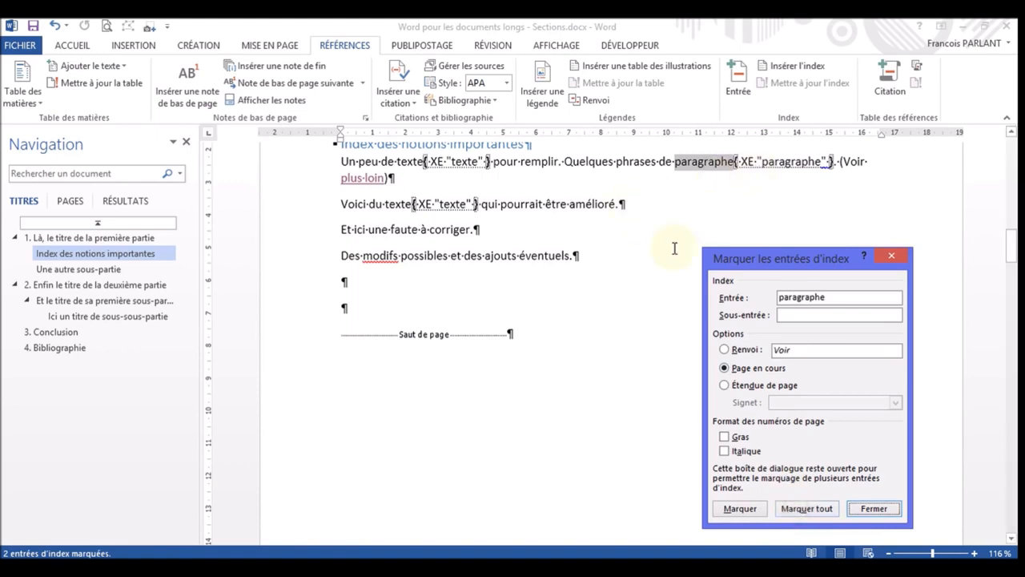
# Mark only the word "faute" in the sentence "Et ici une faute à corriger" as an index entry
pyautogui.doubleClick(394, 229)
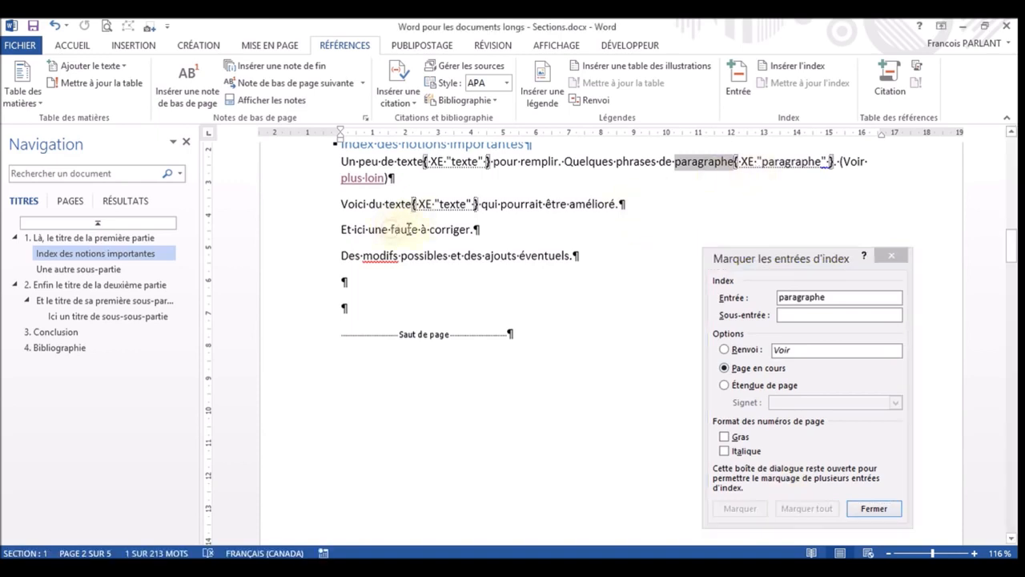
pyautogui.moveTo(392, 229); pyautogui.dragTo(417, 229)
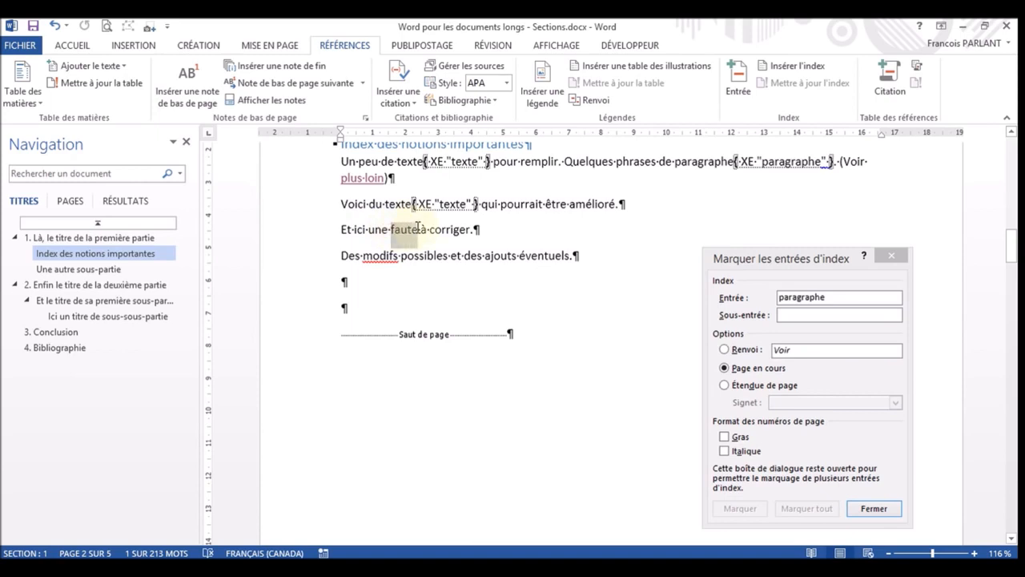
pyautogui.click(791, 473)
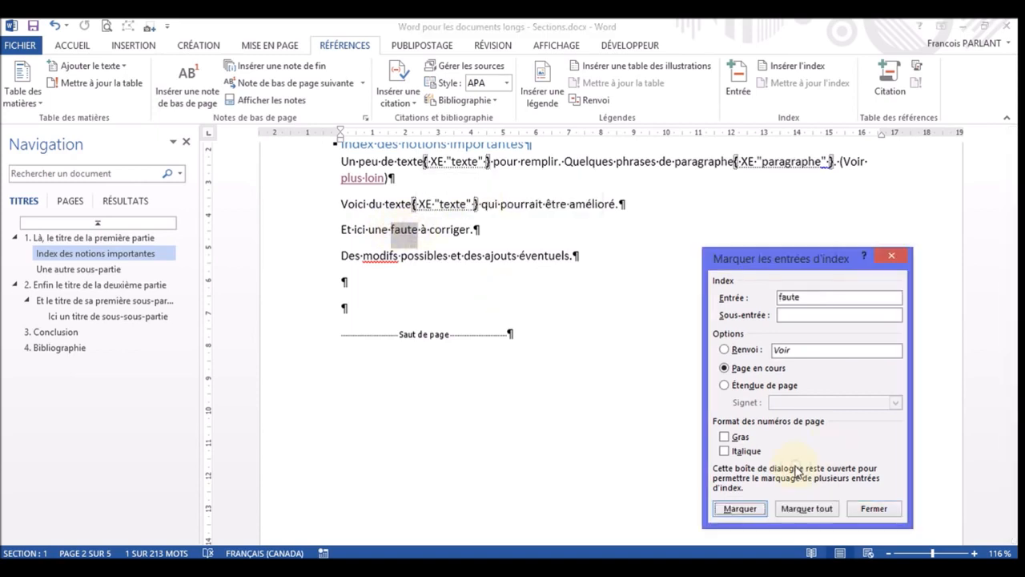
pyautogui.click(740, 509)
pyautogui.click(654, 342)
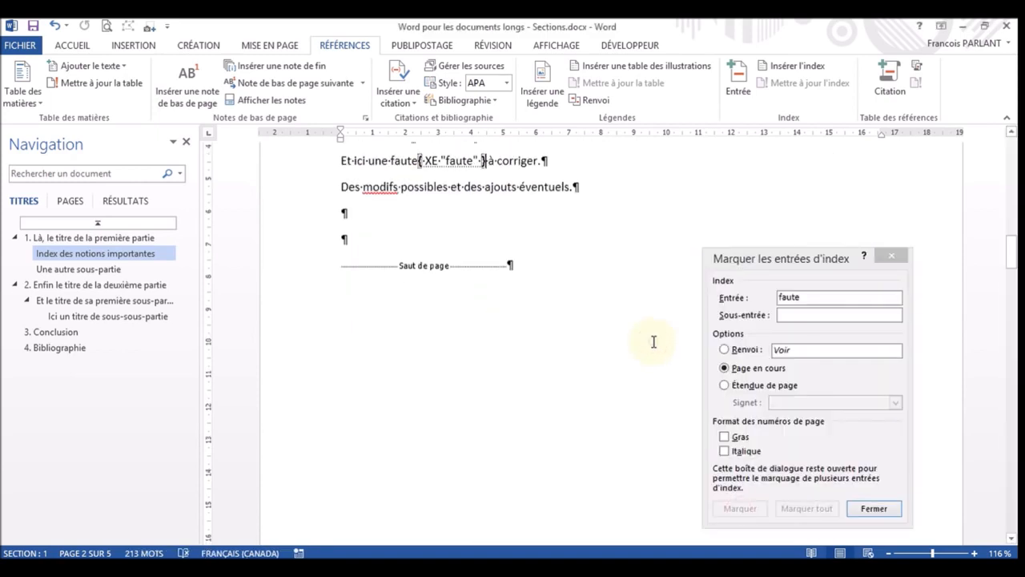
# Mark the plural "paragraphes" in the text under "Une autre sous-partie" under the singular index entry "paragraphe"
pyautogui.scroll(-4, 654, 342)
pyautogui.scroll(6, 654, 342)
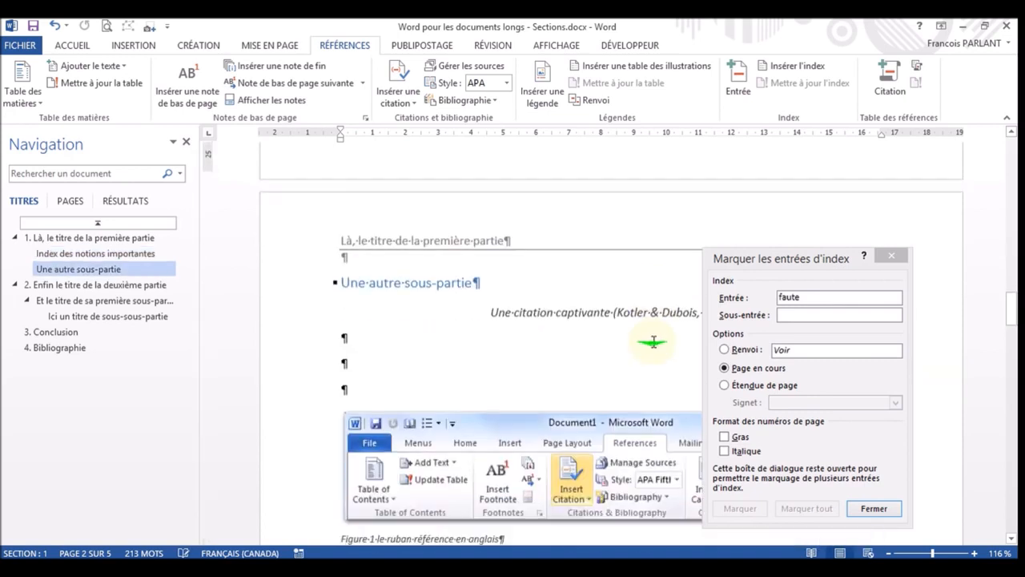
pyautogui.scroll(-5, 654, 345)
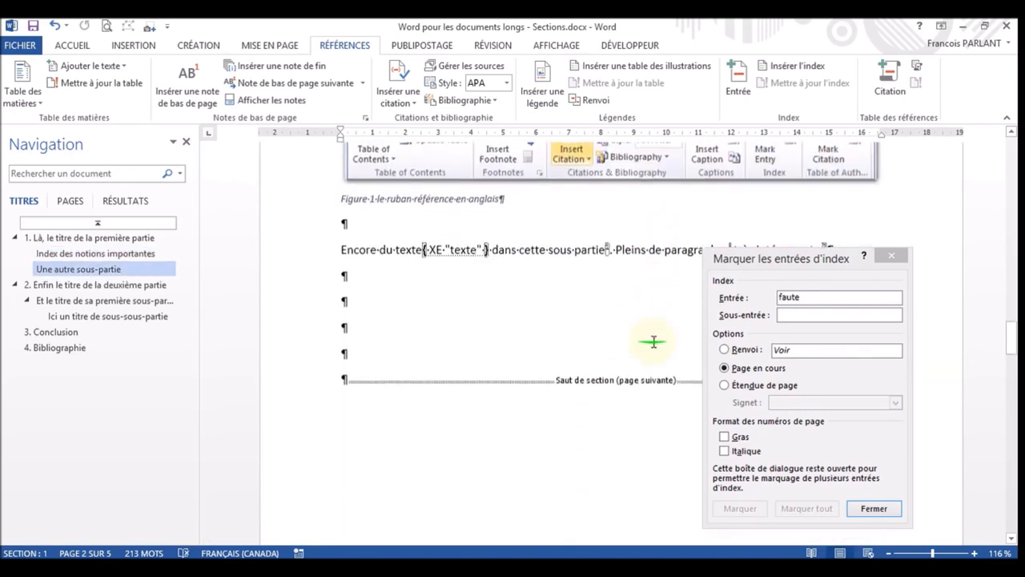
pyautogui.scroll(-2, 531, 288)
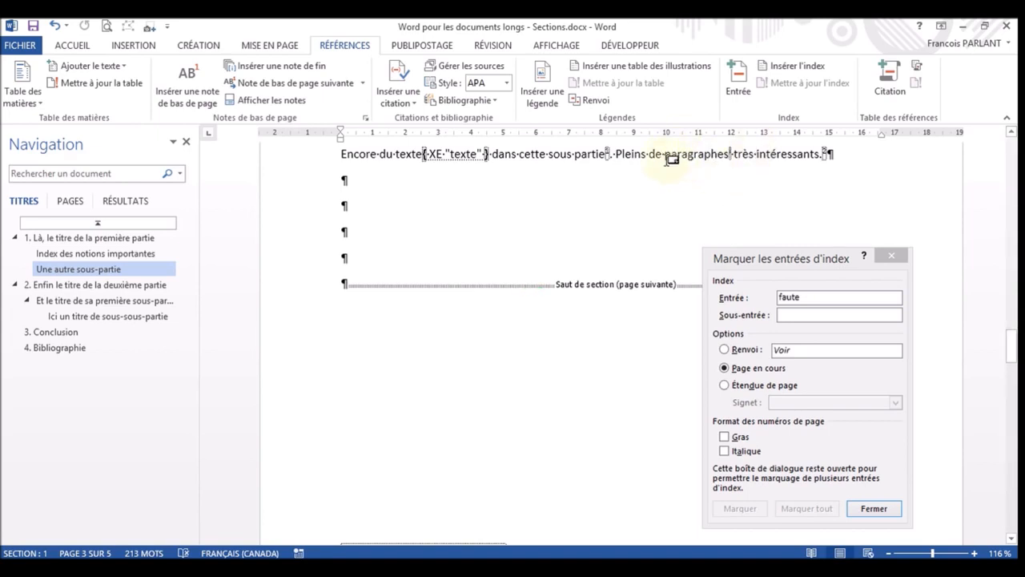
pyautogui.moveTo(666, 154); pyautogui.dragTo(725, 149)
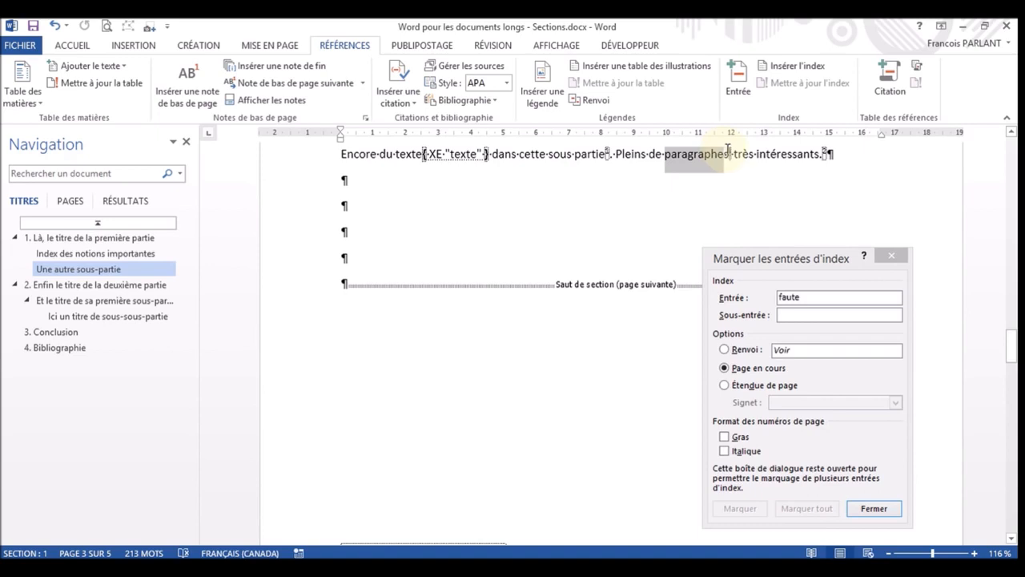
pyautogui.click(775, 258)
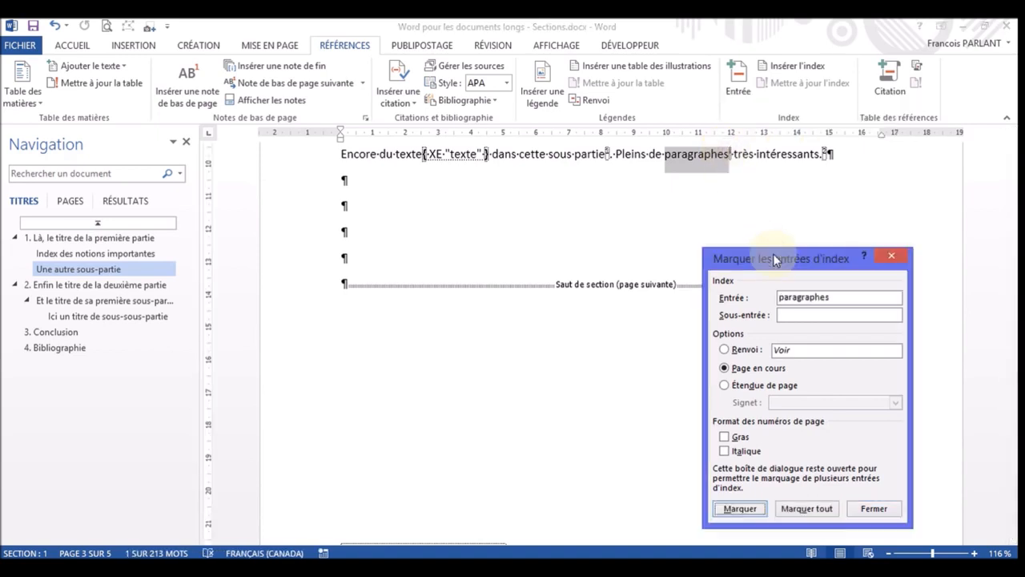
pyautogui.click(844, 298)
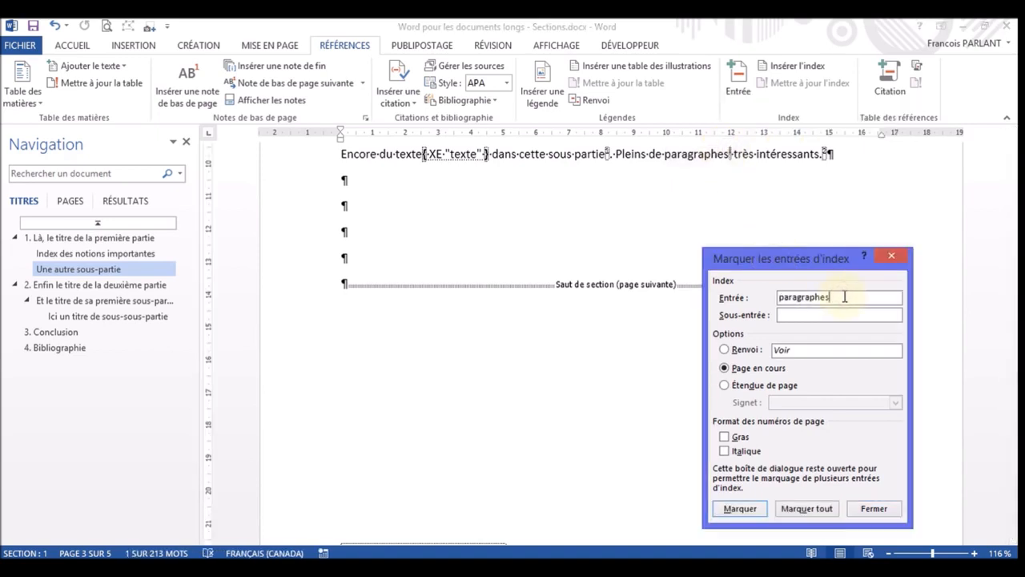
pyautogui.click(746, 511)
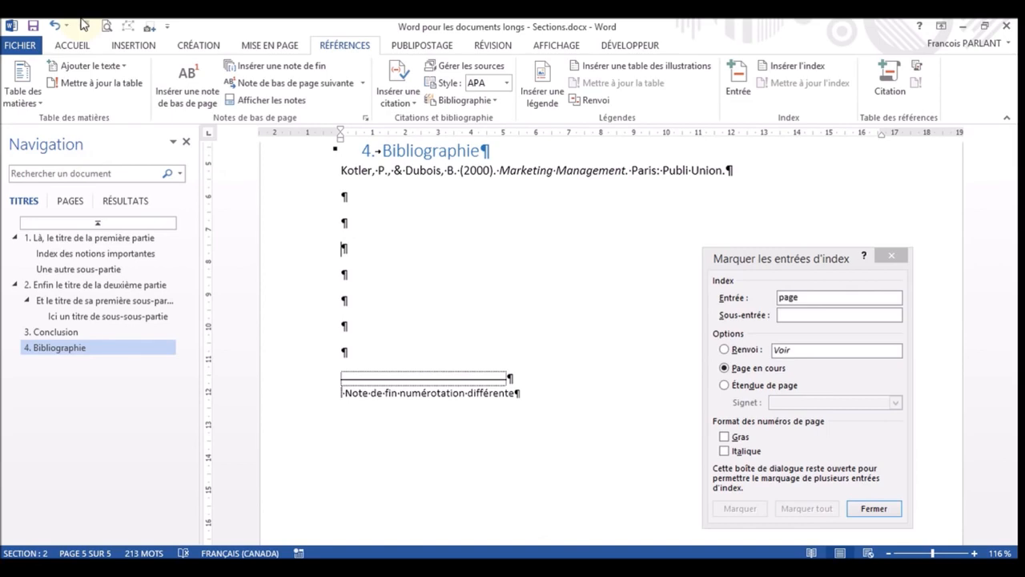
# Hide the formatting marks and add an "Index" heading in the Titre 2 style below the bibliography, followed by blank lines
pyautogui.click(77, 48)
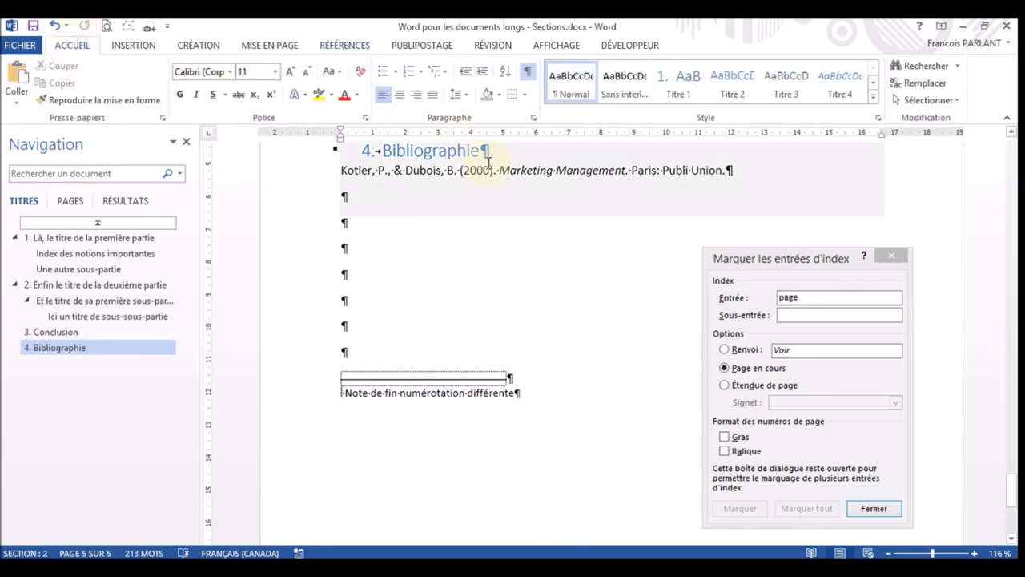
pyautogui.click(528, 71)
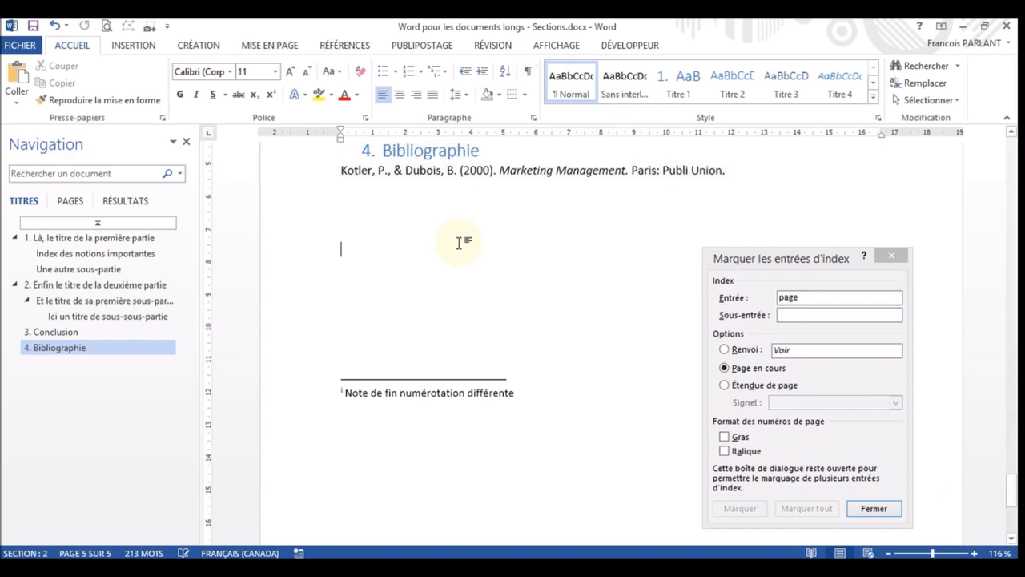
pyautogui.write('Index')
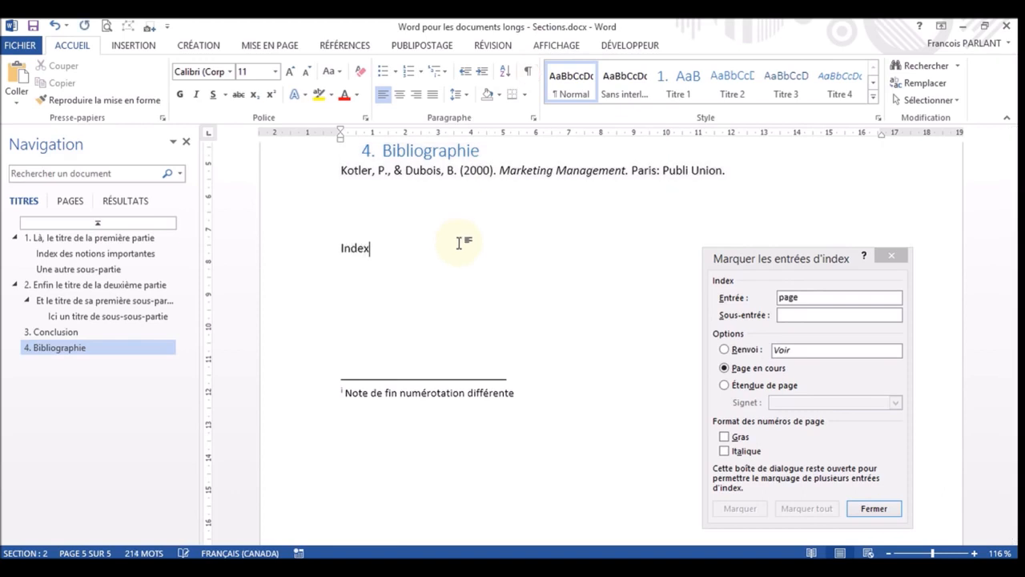
pyautogui.click(731, 79)
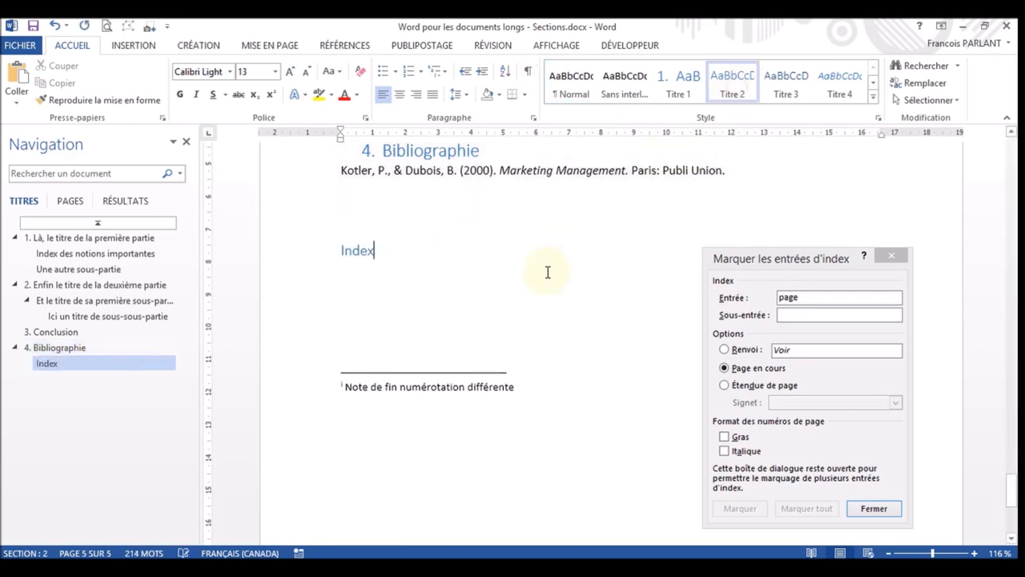
pyautogui.press('Return')
pyautogui.press('Return')
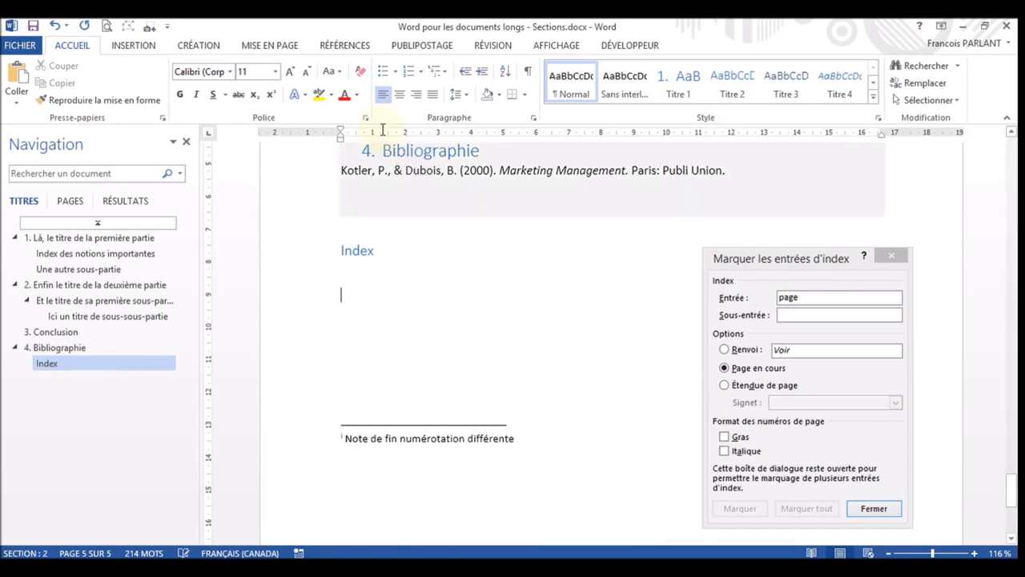
# Insert an index in the Moderne format with 2 columns below the "Index" heading and close the entry-marking dialog
pyautogui.click(346, 45)
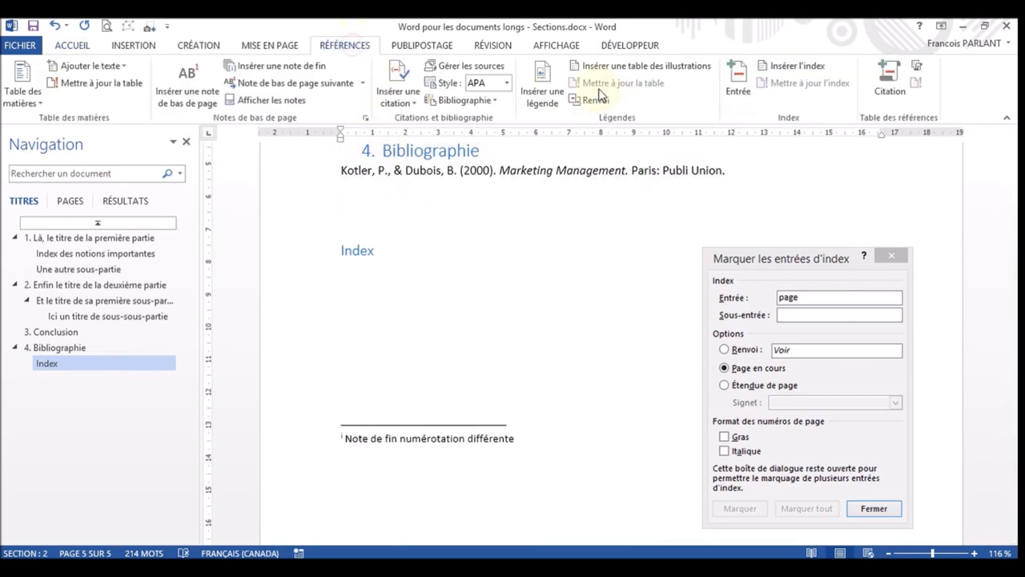
pyautogui.click(801, 69)
pyautogui.click(486, 316)
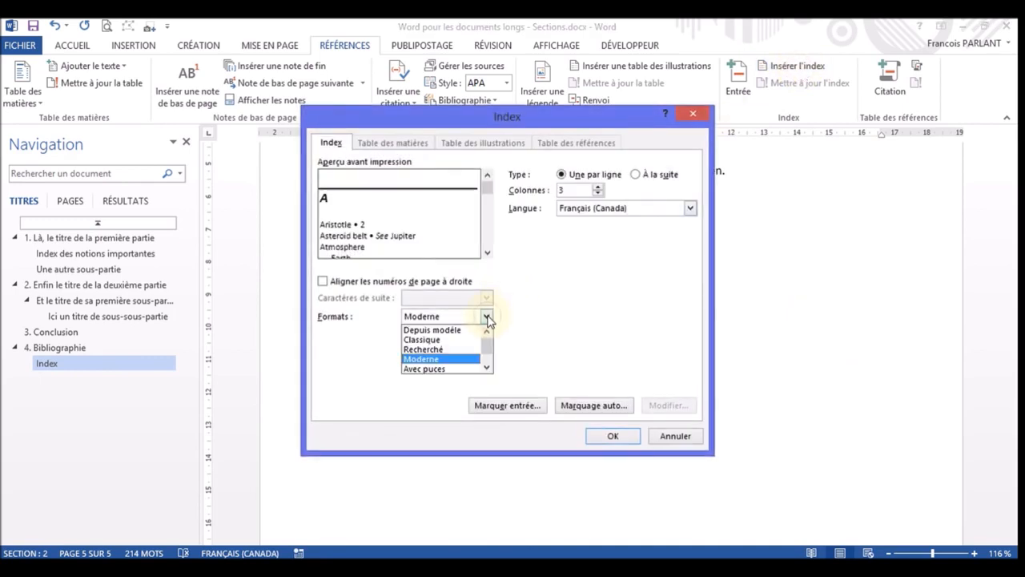
pyautogui.click(477, 327)
pyautogui.click(486, 316)
pyautogui.click(464, 339)
pyautogui.click(487, 317)
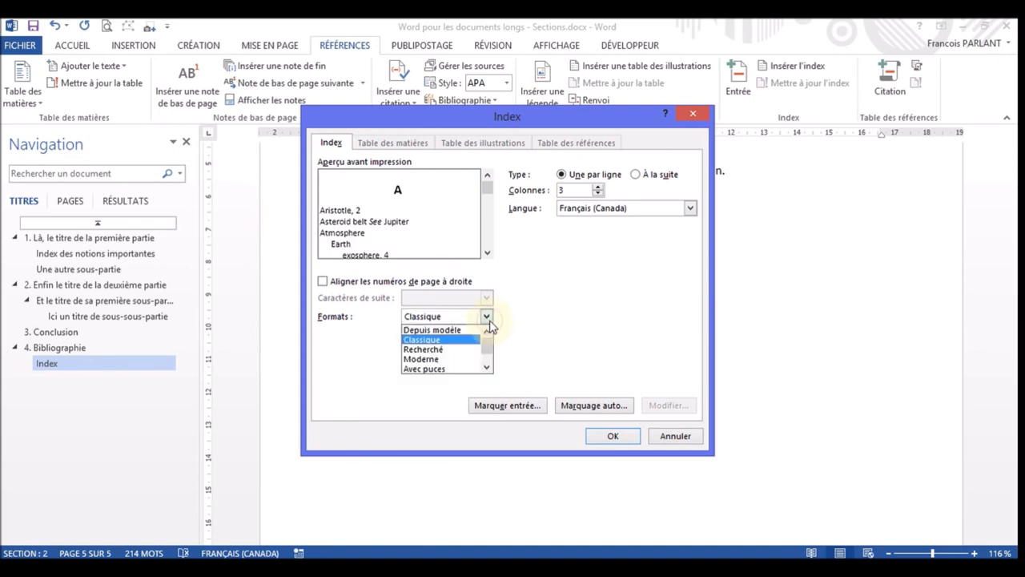
pyautogui.click(463, 359)
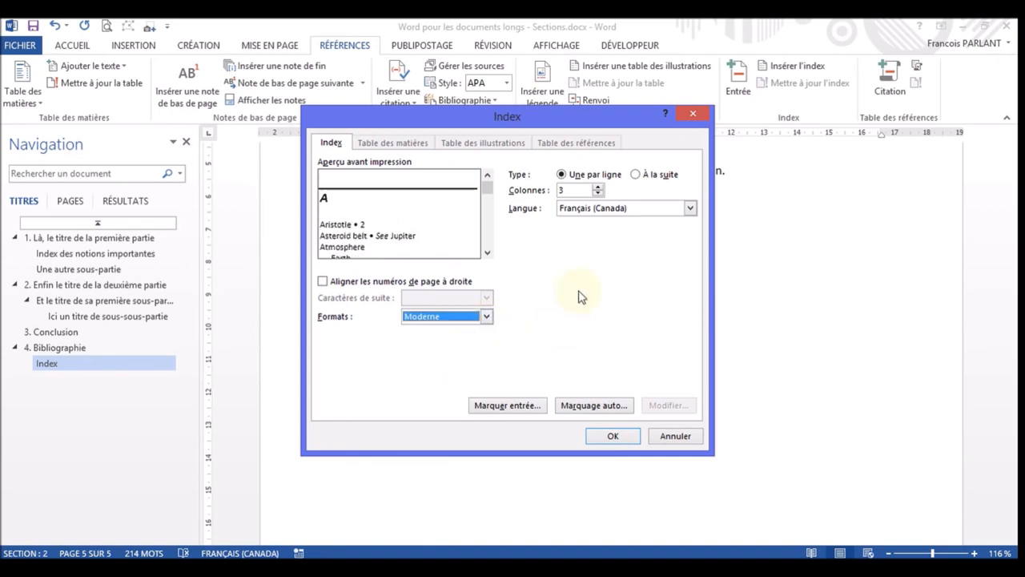
pyautogui.click(598, 194)
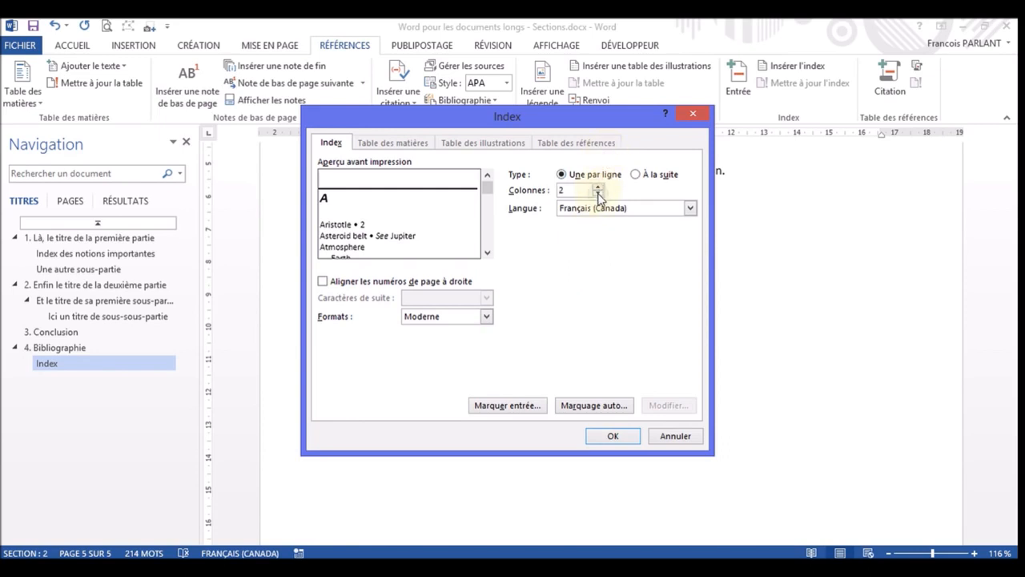
pyautogui.click(613, 436)
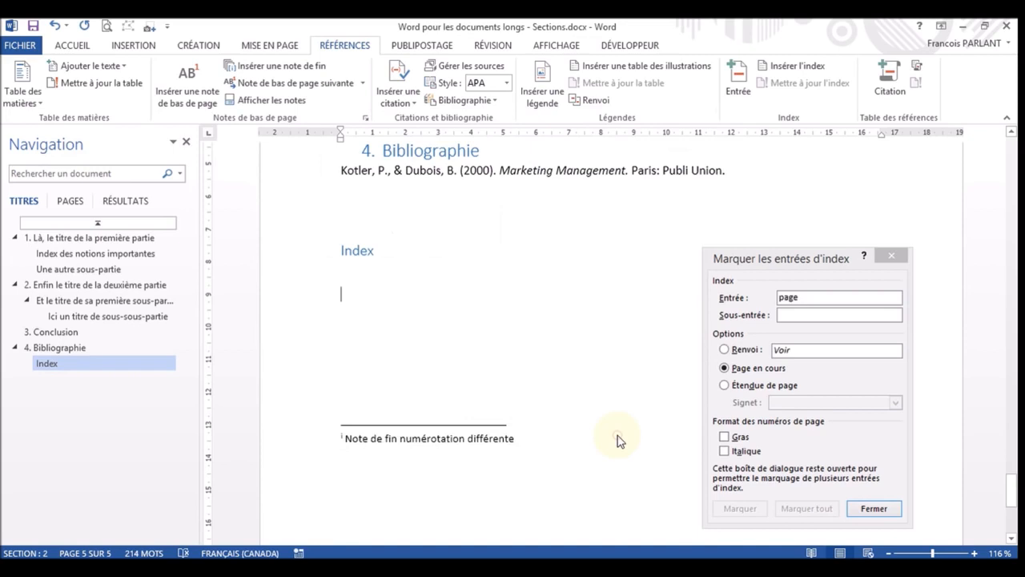
pyautogui.click(892, 257)
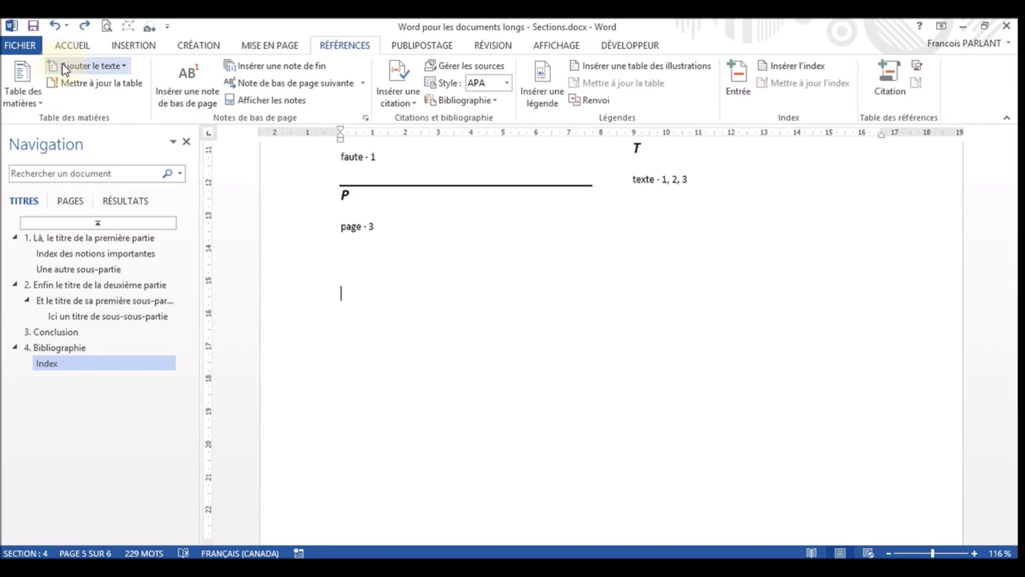
# Insert a table of contents below the index using the predefined "Table automatique 2" layout
pyautogui.click(27, 102)
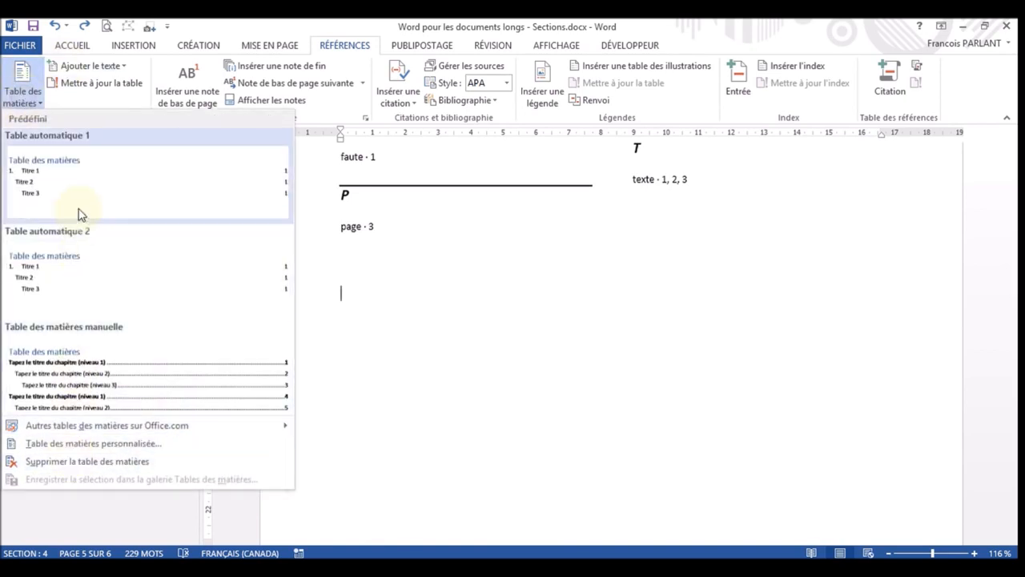
pyautogui.click(78, 270)
pyautogui.scroll(4, 519, 260)
pyautogui.scroll(4, 518, 262)
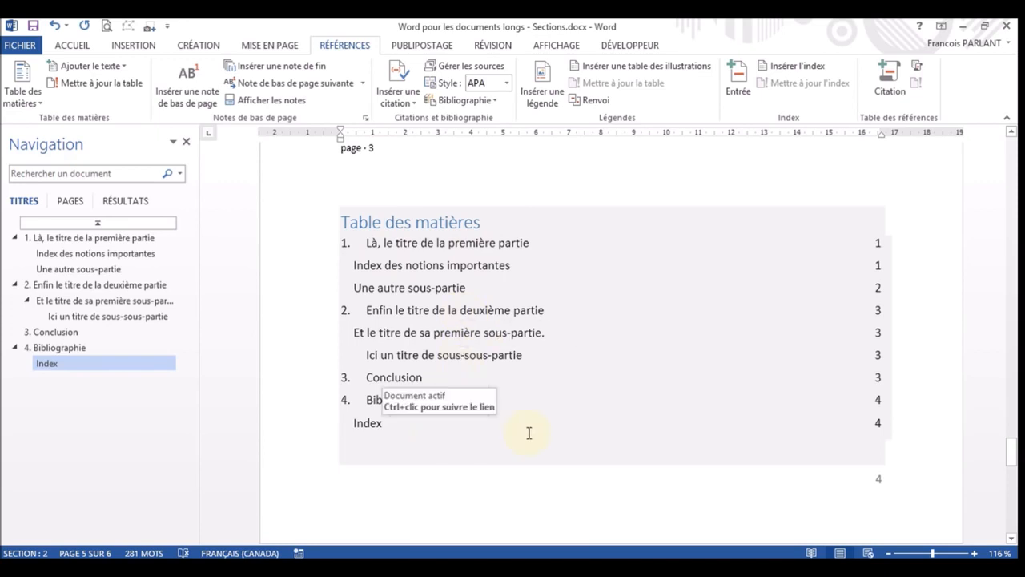
# Rename the "Index" heading above the inserted index as "Glossaire"
pyautogui.scroll(5, 476, 418)
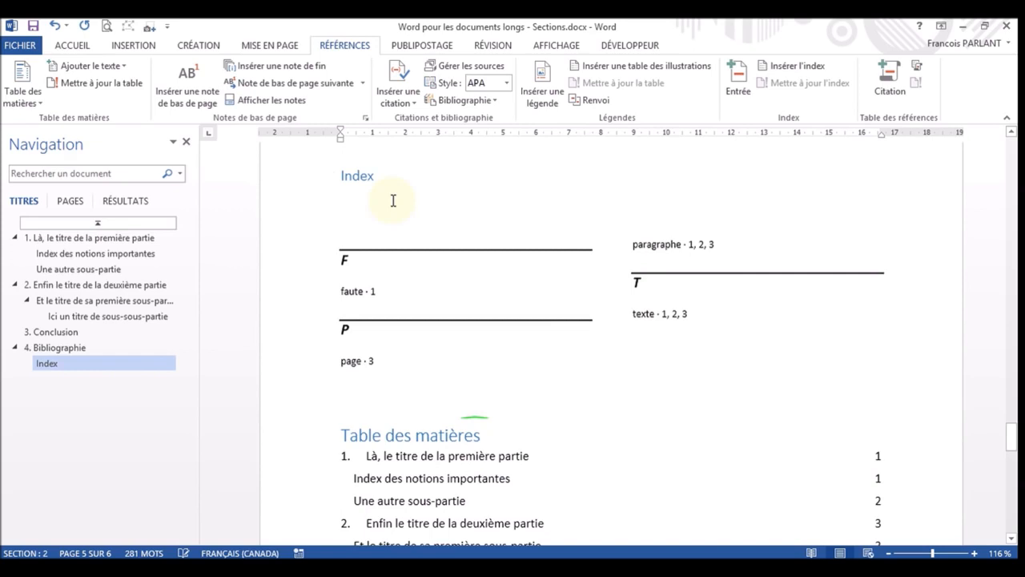
pyautogui.press('BackSpace')
pyautogui.press('BackSpace')
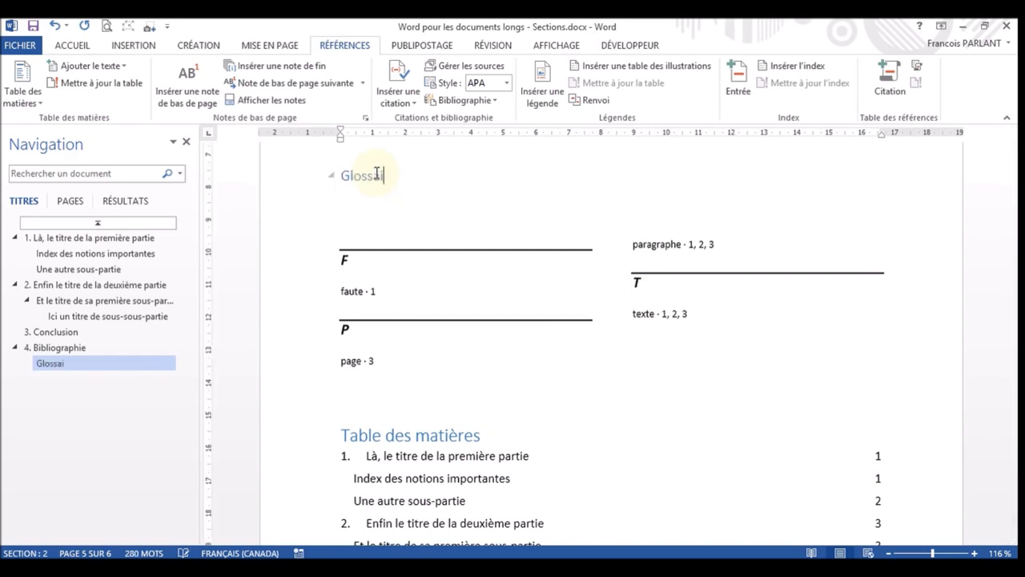
# Update the table of contents to include the renamed heading, and run a second update of the page numbers only
pyautogui.scroll(-5, 526, 254)
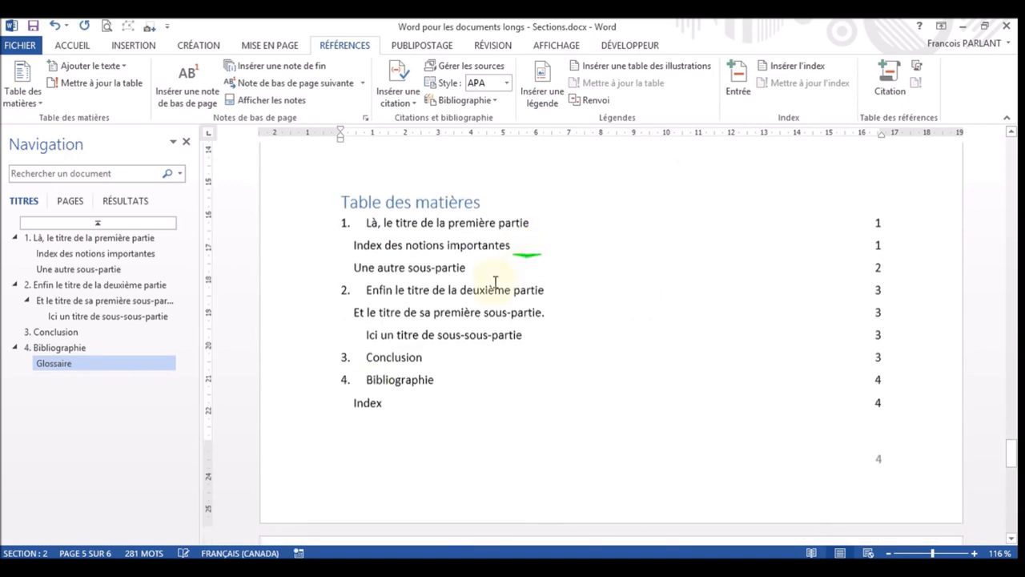
pyautogui.click(367, 413)
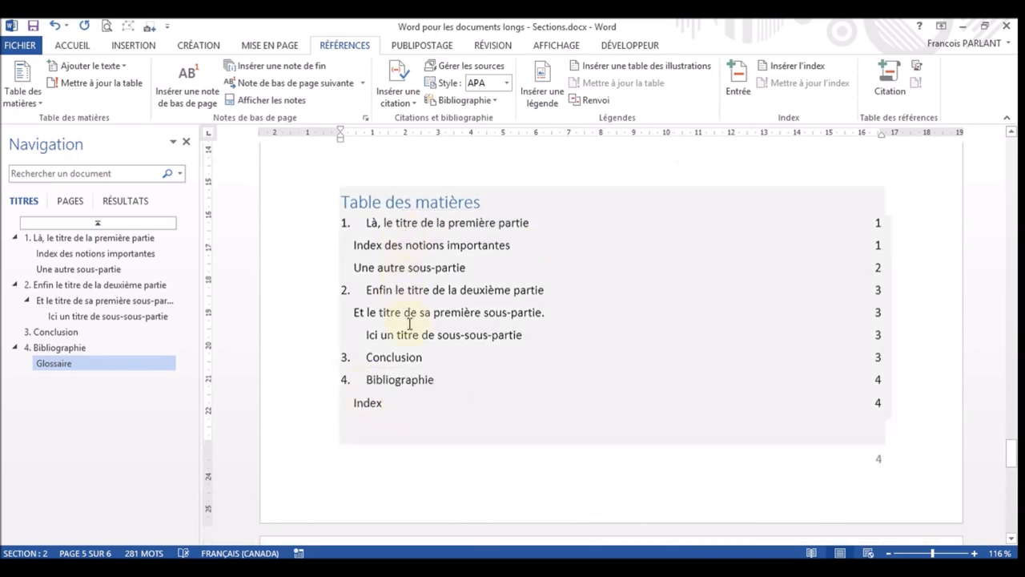
pyautogui.rightClick(396, 380)
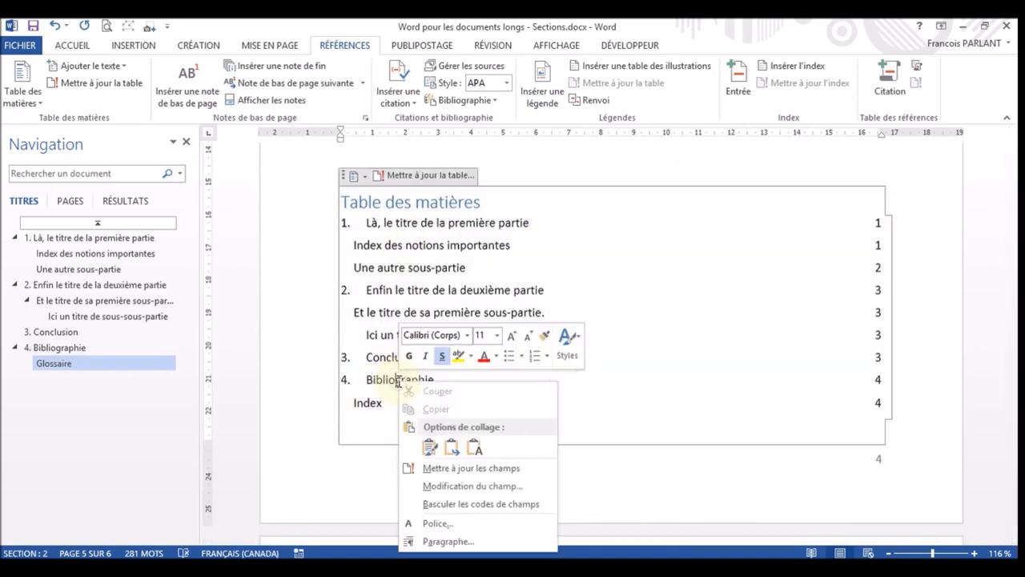
pyautogui.click(461, 470)
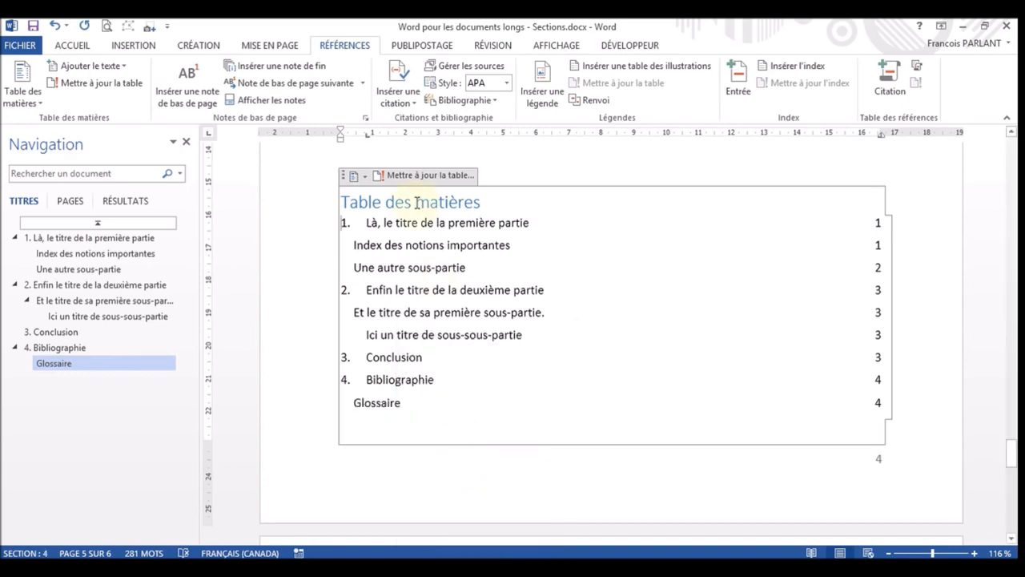
pyautogui.click(418, 175)
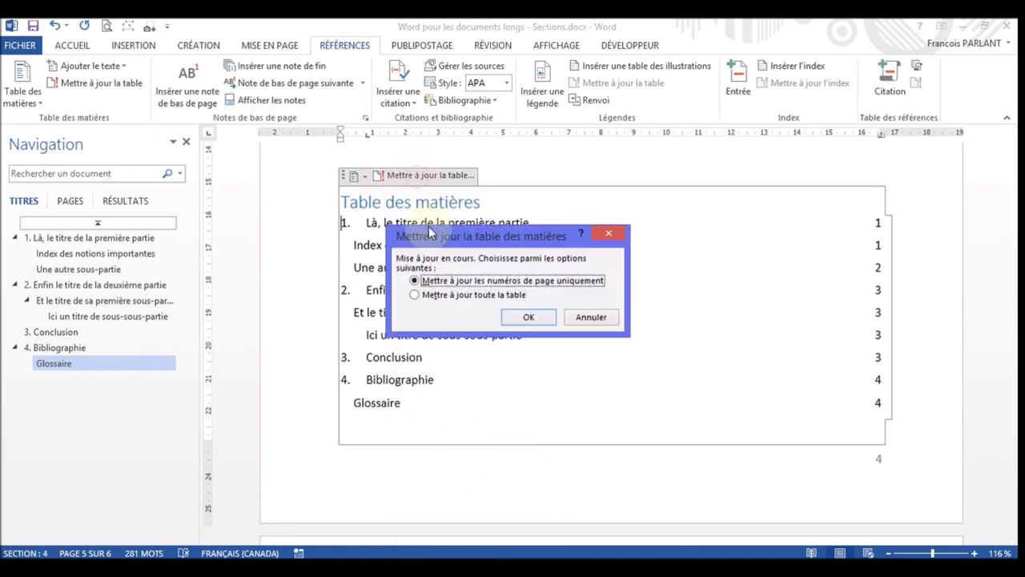
pyautogui.click(528, 317)
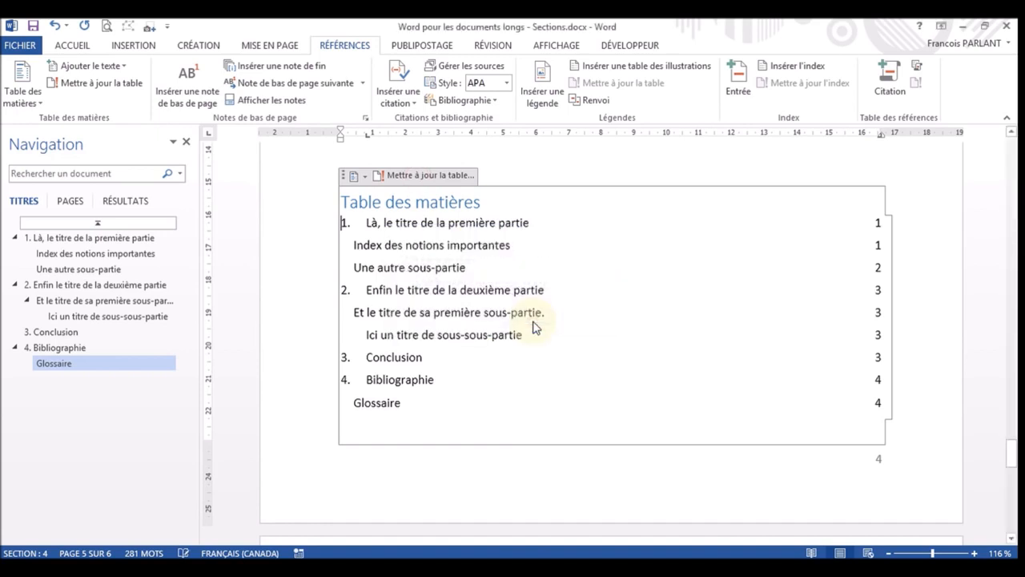
# Start a custom table of contents under the "Sommaire : uniquement les titres de niveau 1" heading and limit it to 1 level
pyautogui.scroll(-3, 585, 282)
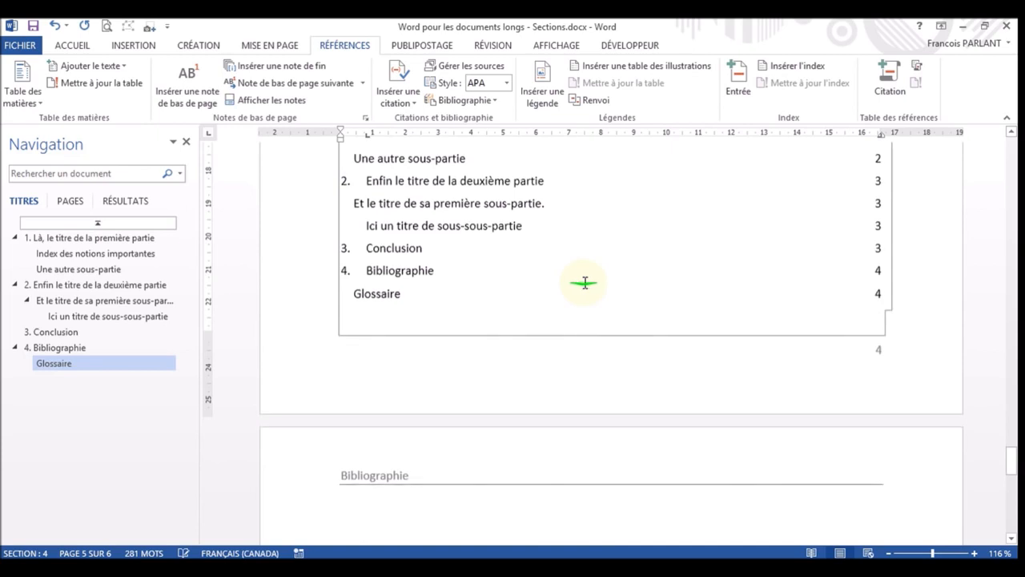
pyautogui.scroll(5, 579, 357)
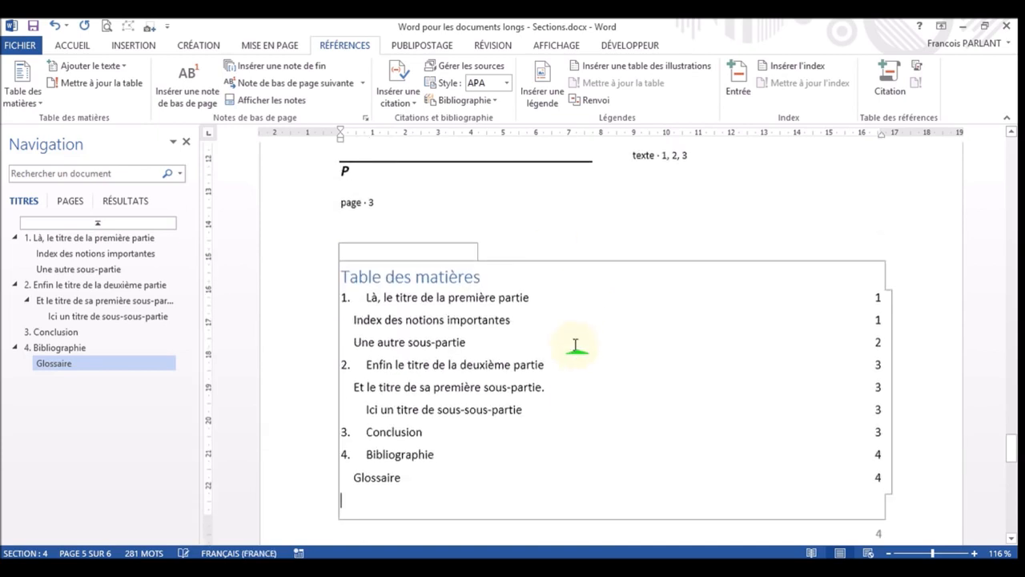
pyautogui.click(550, 238)
pyautogui.scroll(-4, 586, 232)
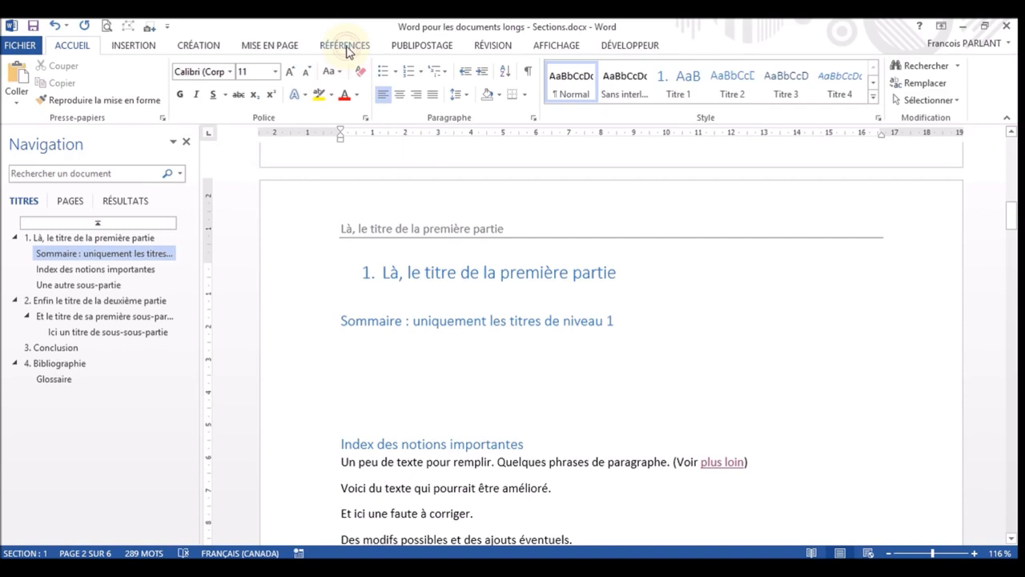
pyautogui.click(346, 48)
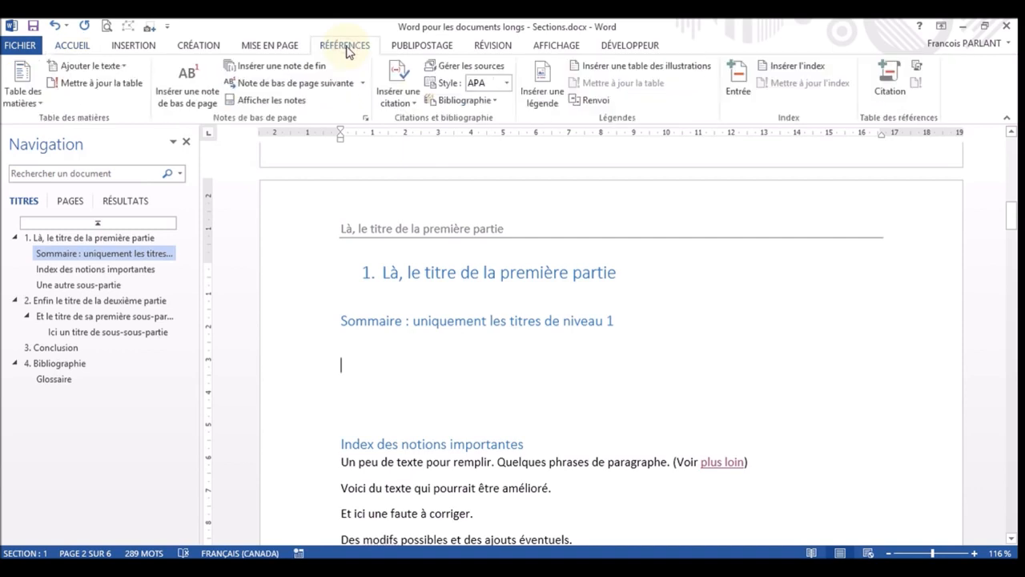
pyautogui.click(34, 103)
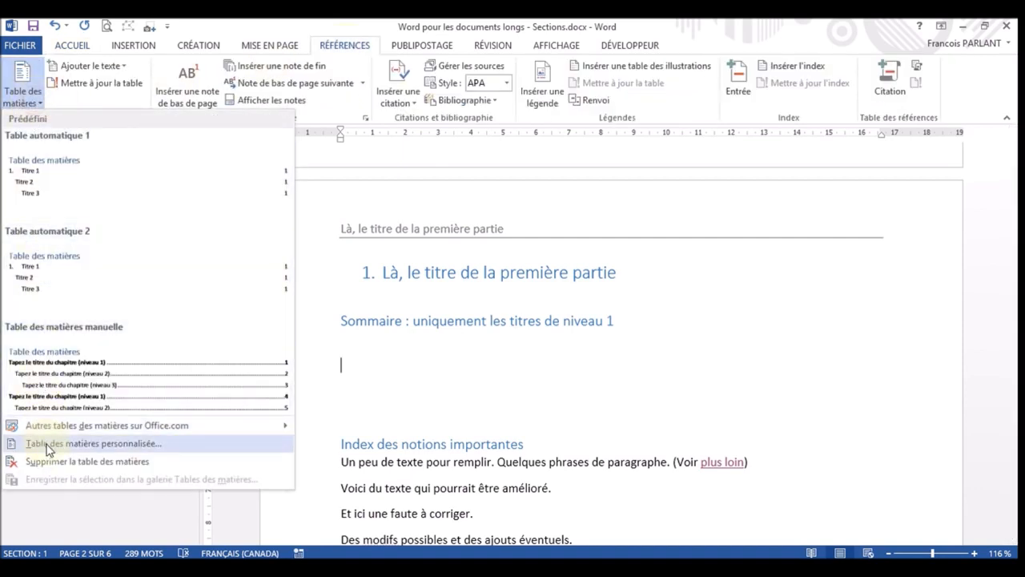
pyautogui.click(128, 446)
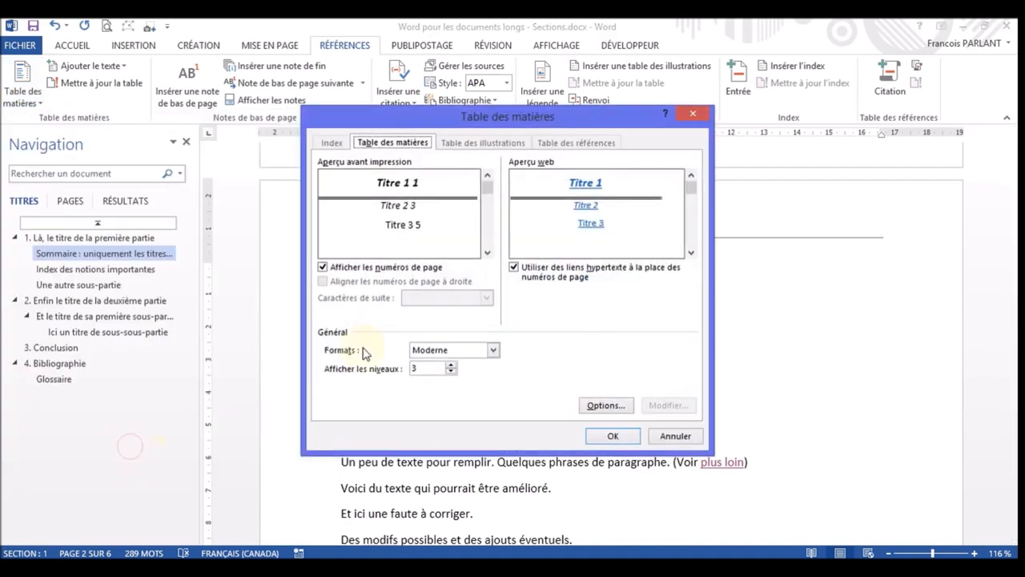
pyautogui.click(453, 372)
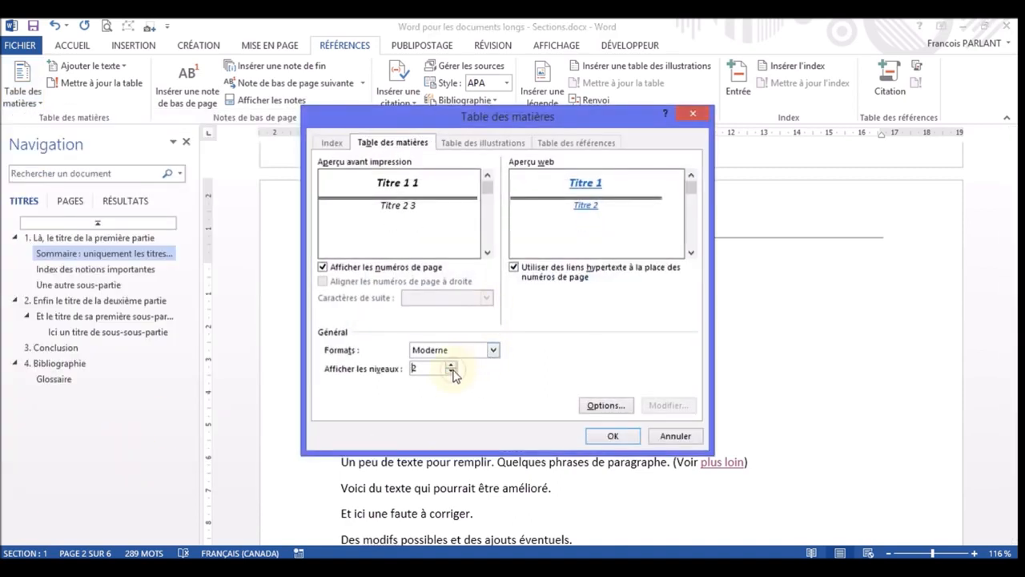
pyautogui.click(452, 372)
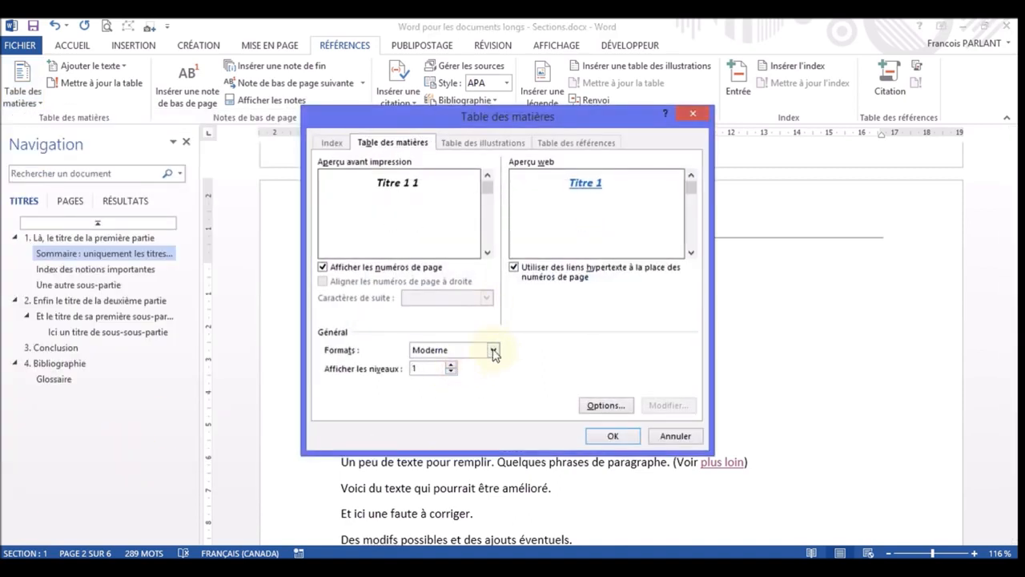
# Set the summary's format to Recherché and insert it without replacing the existing table of contents
pyautogui.click(493, 350)
pyautogui.click(457, 373)
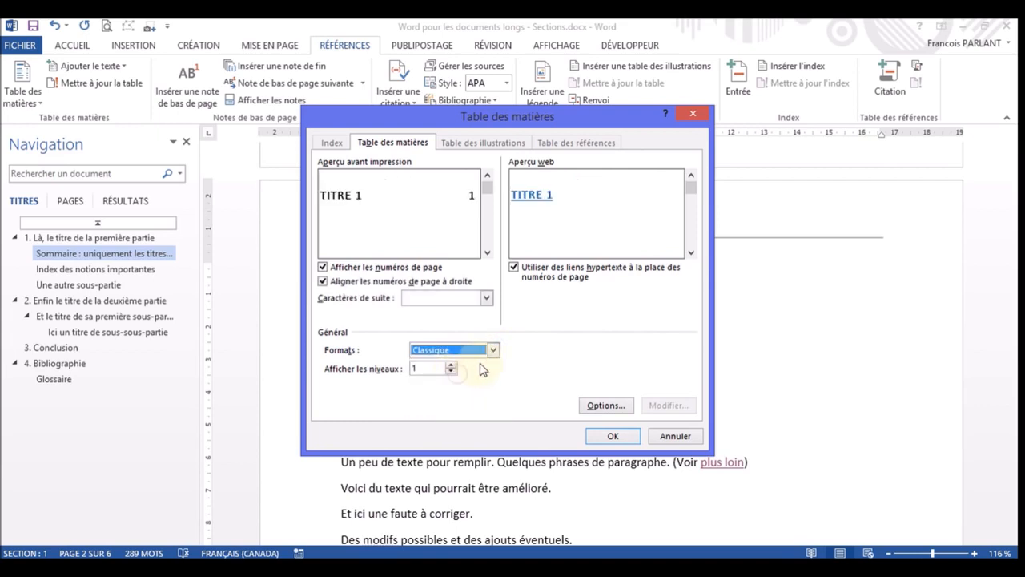
pyautogui.click(493, 350)
pyautogui.click(476, 362)
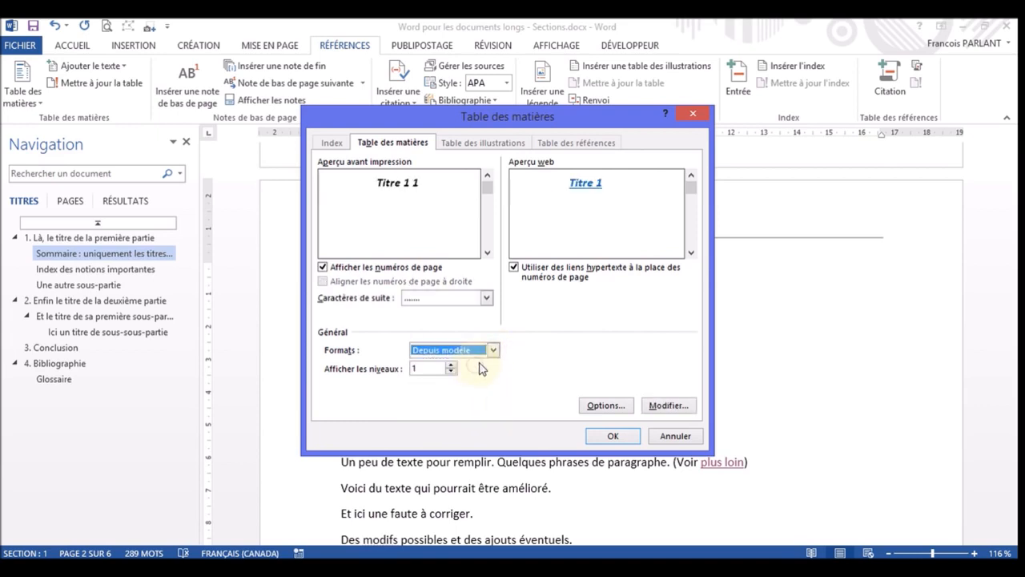
pyautogui.click(493, 350)
pyautogui.click(449, 393)
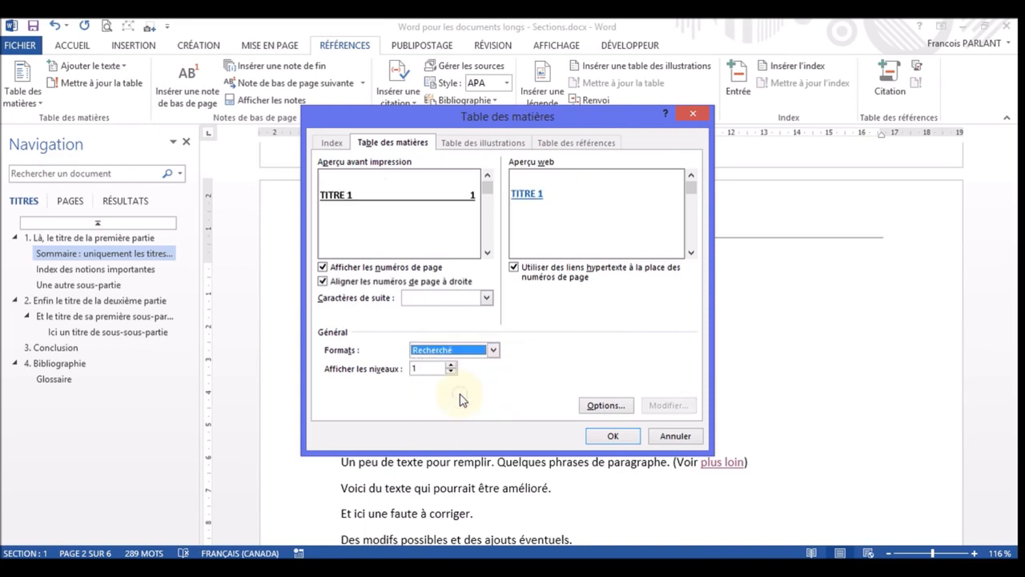
pyautogui.click(612, 437)
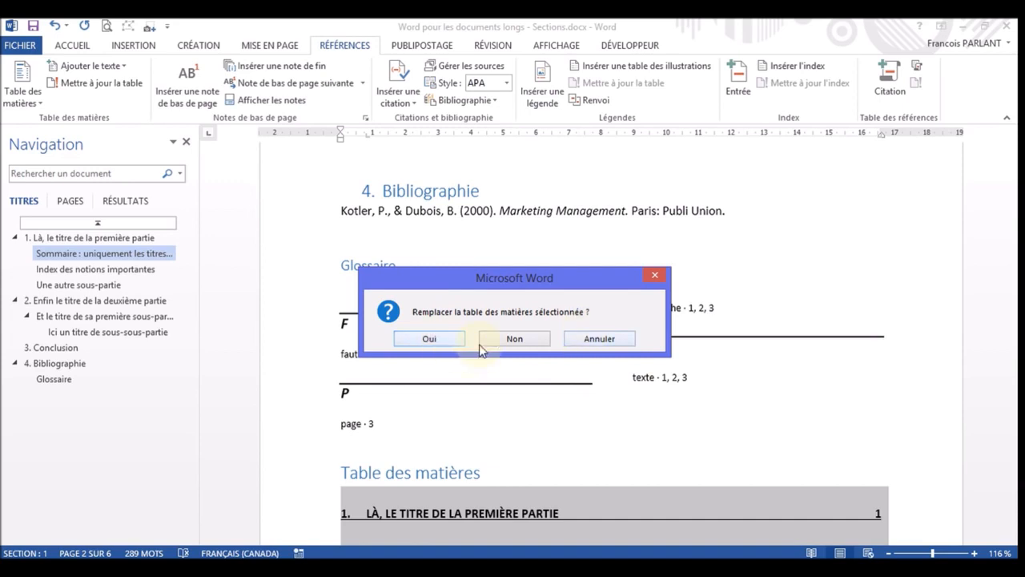
pyautogui.click(515, 339)
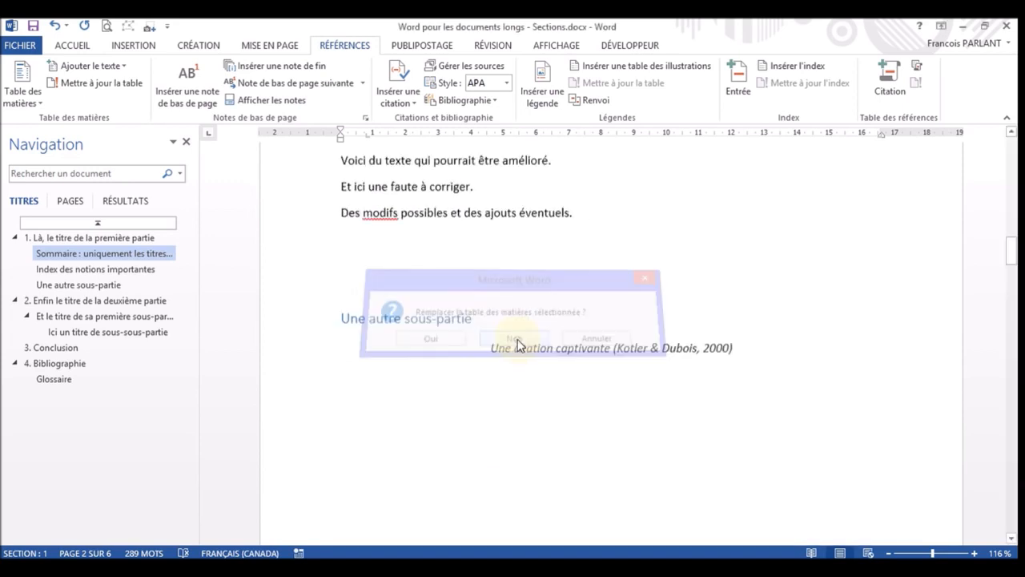
# Follow the page link of the "Enfin le titre de la deuxième partie" entry in the new summary
pyautogui.scroll(2, 588, 343)
pyautogui.scroll(1, 589, 337)
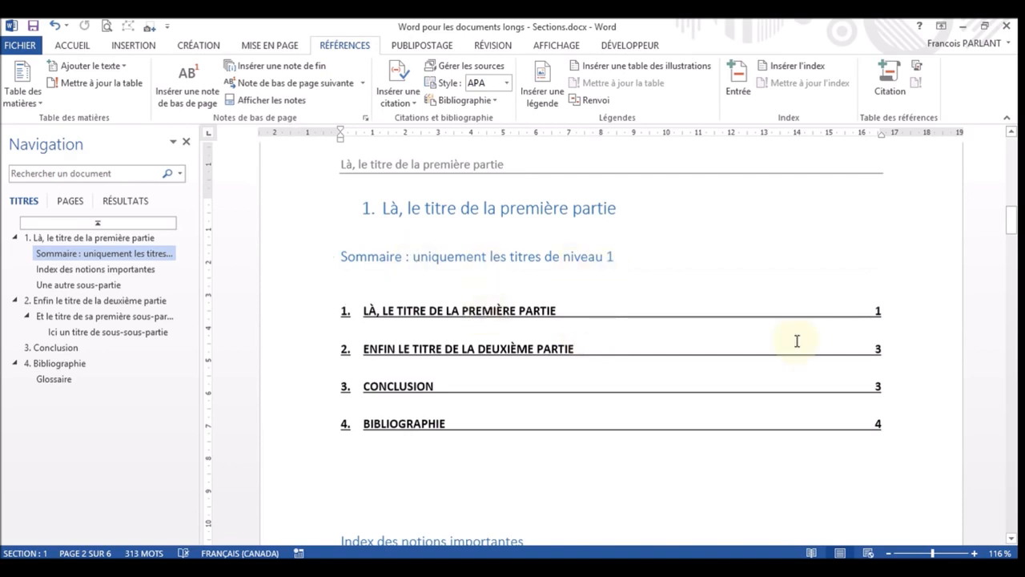
pyautogui.keyDown('ctrl'); pyautogui.click(878, 353); pyautogui.keyUp('ctrl')
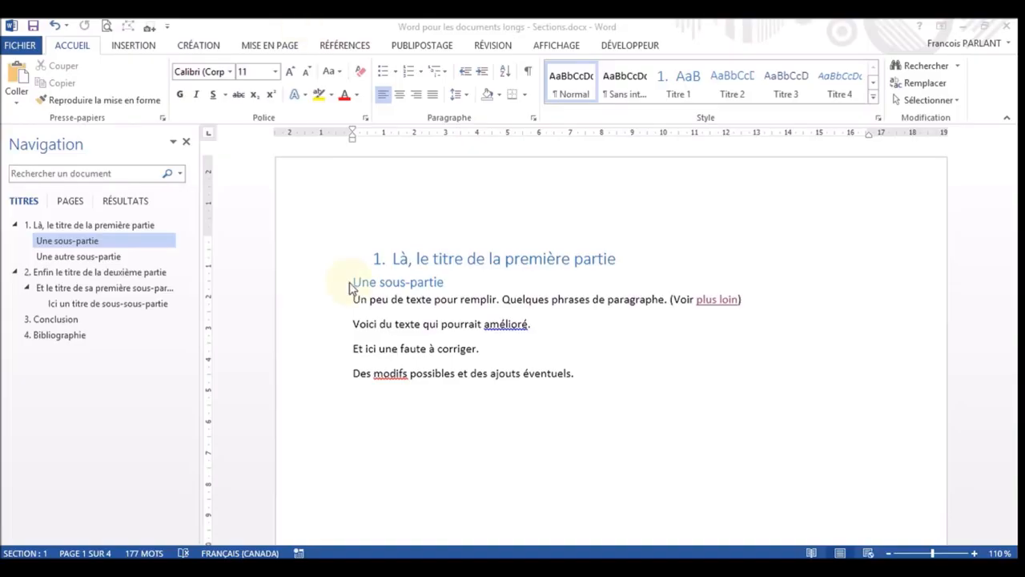
# Insert the built-in Rétrospective cover page at the start of the document
pyautogui.click(350, 287)
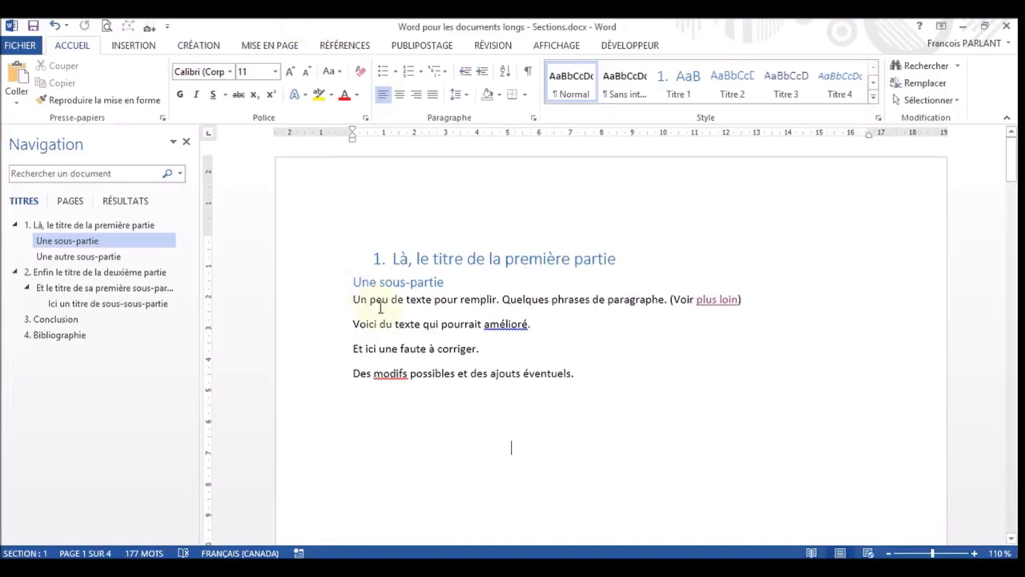
pyautogui.click(147, 49)
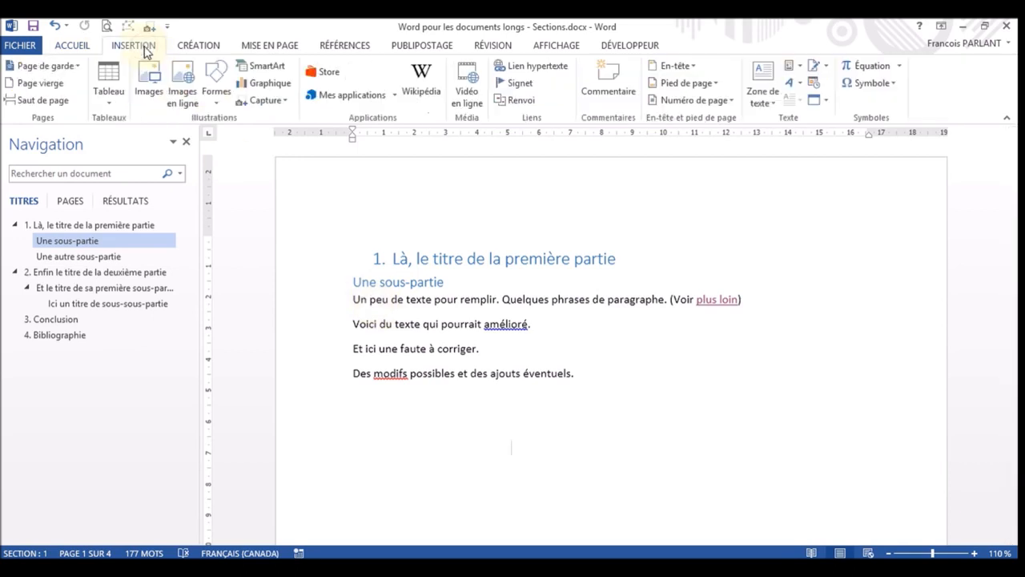
pyautogui.click(78, 70)
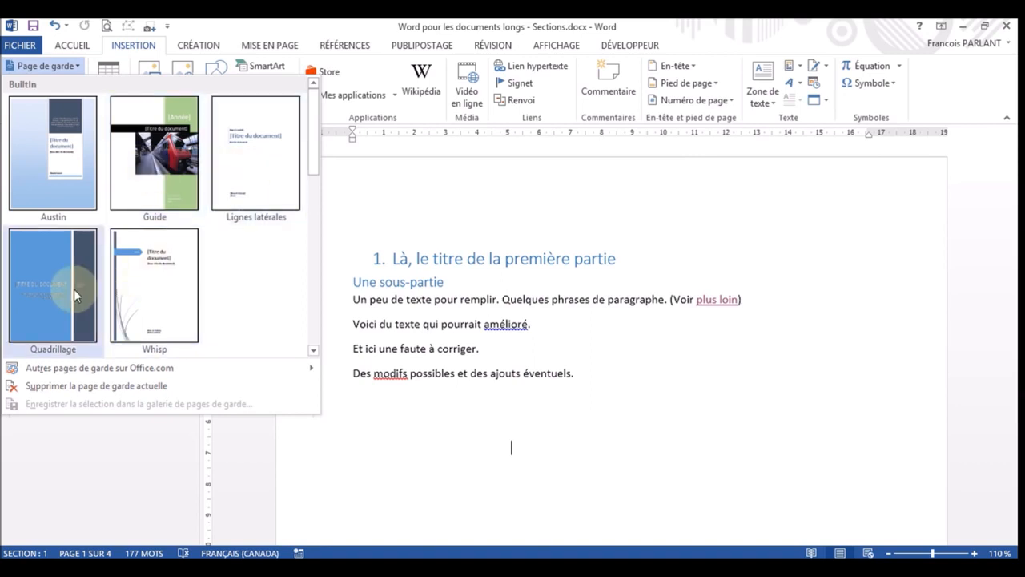
pyautogui.moveTo(314, 169); pyautogui.dragTo(313, 301)
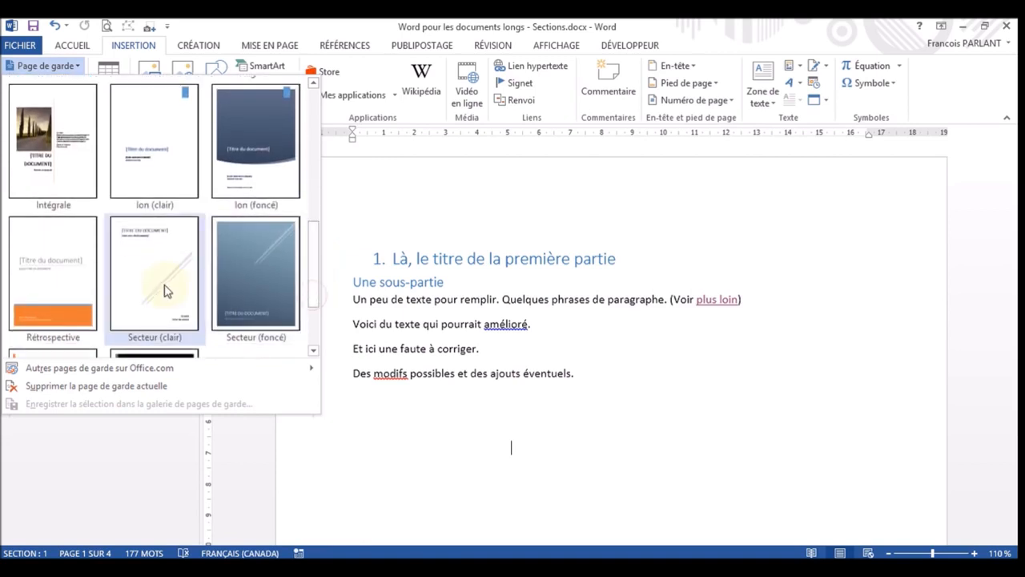
pyautogui.click(67, 288)
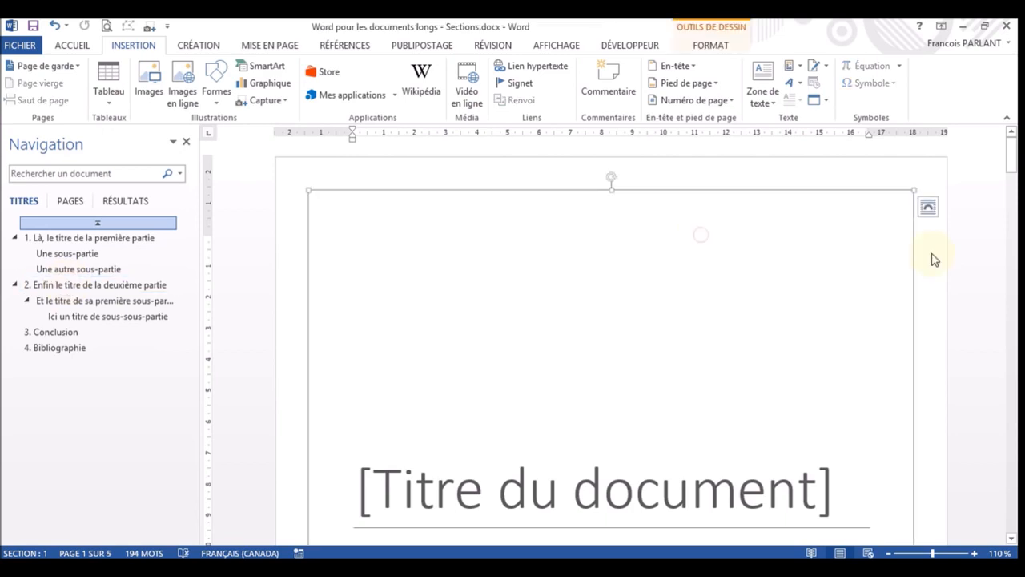
# Fill in the cover page with the title "Mon mémoire" and the subtitle "MARKETING - MANAGEMENT"
pyautogui.scroll(-10, 936, 258)
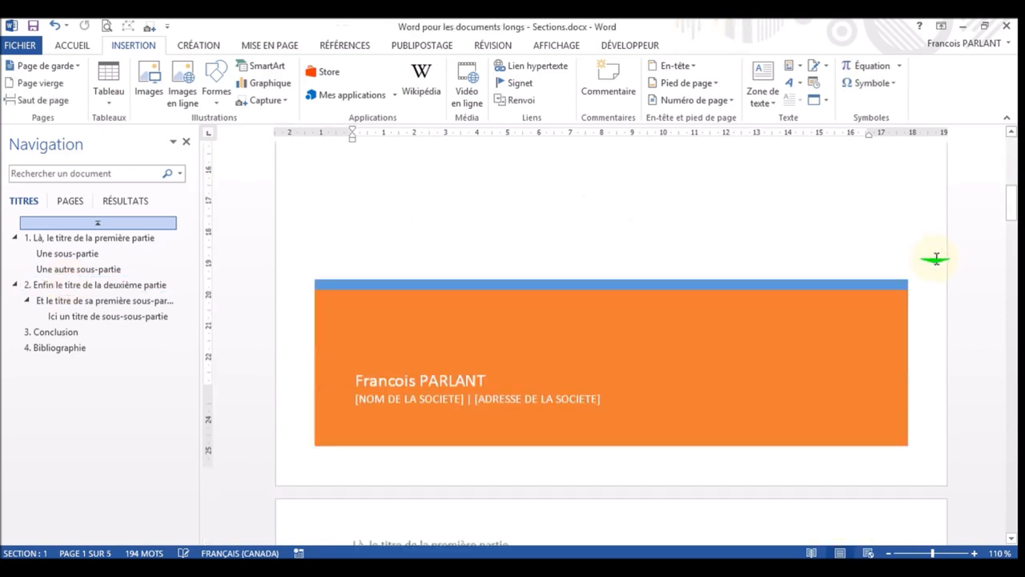
pyautogui.scroll(-4, 936, 259)
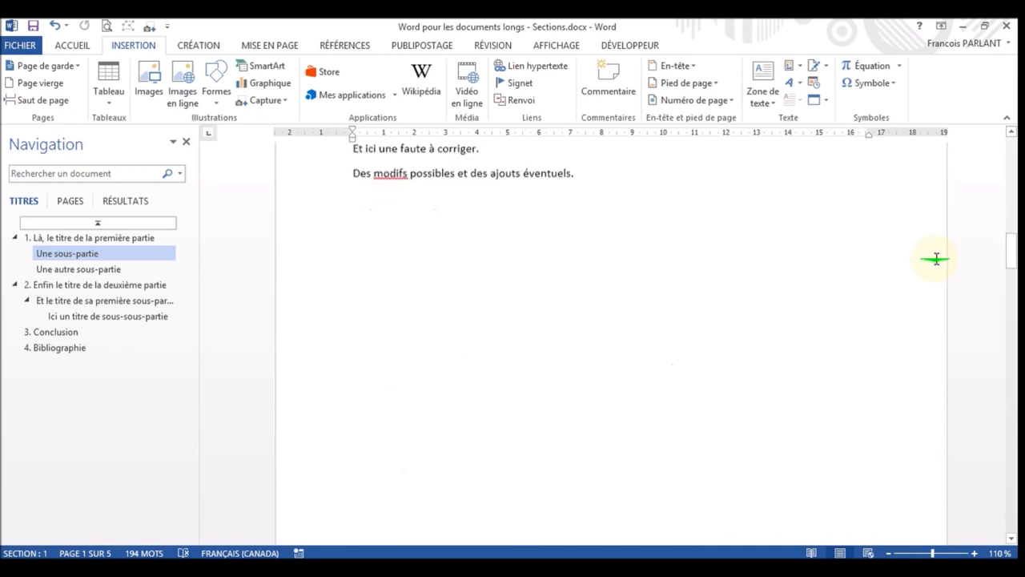
pyautogui.scroll(7, 937, 259)
pyautogui.scroll(5, 936, 259)
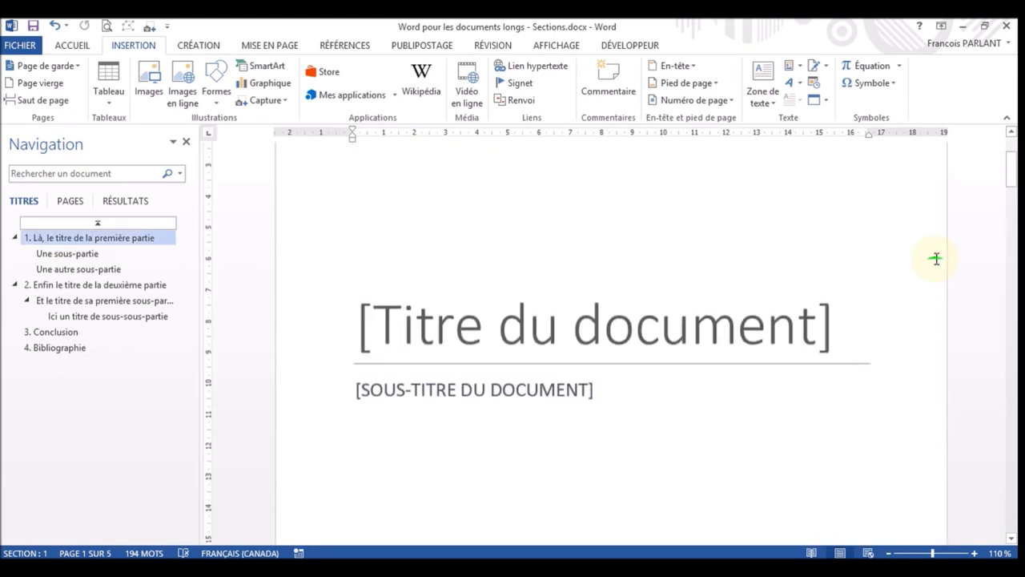
pyautogui.click(599, 329)
pyautogui.write('Mon mémoire')
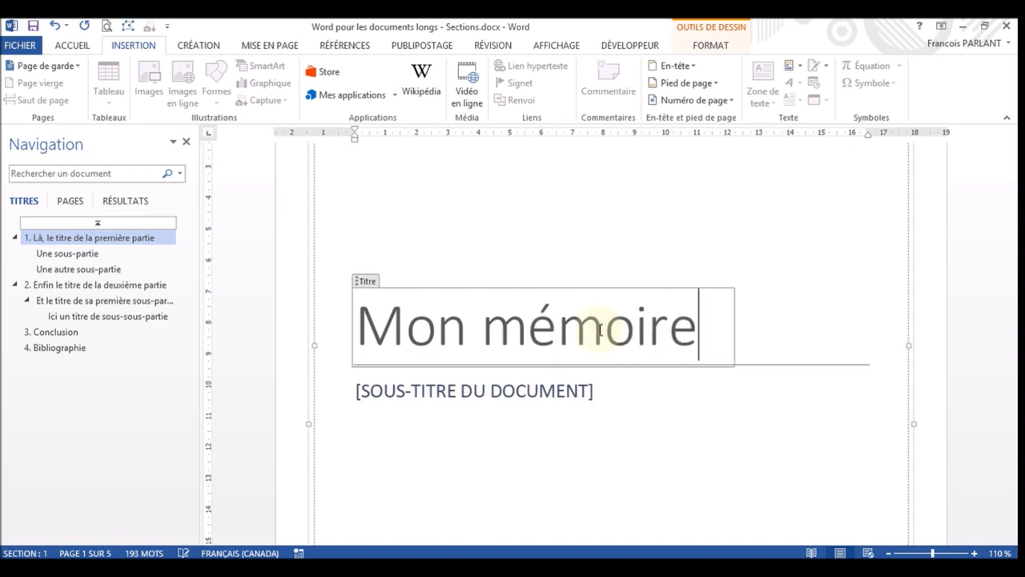
pyautogui.click(506, 390)
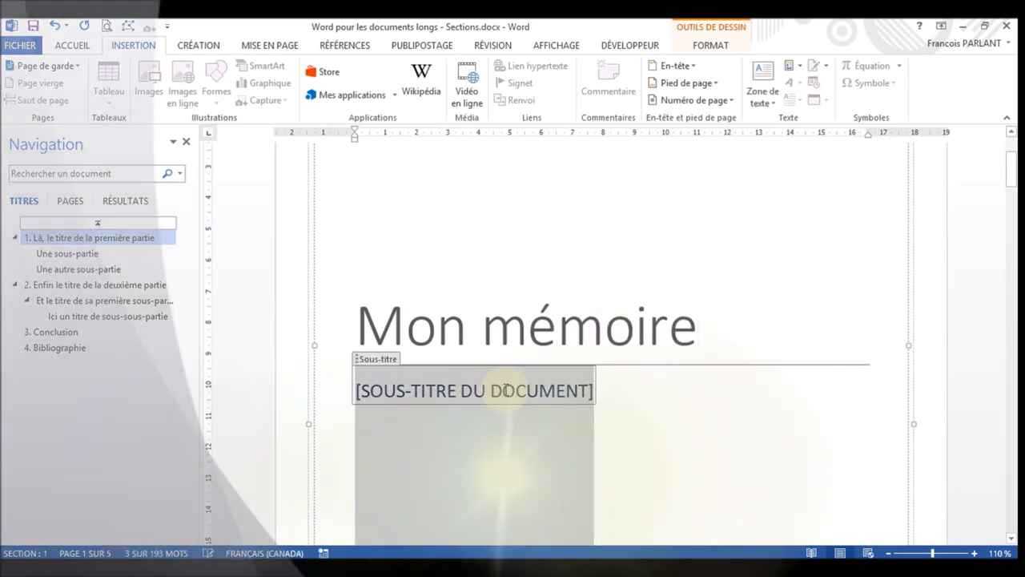
pyautogui.write('MARKET')
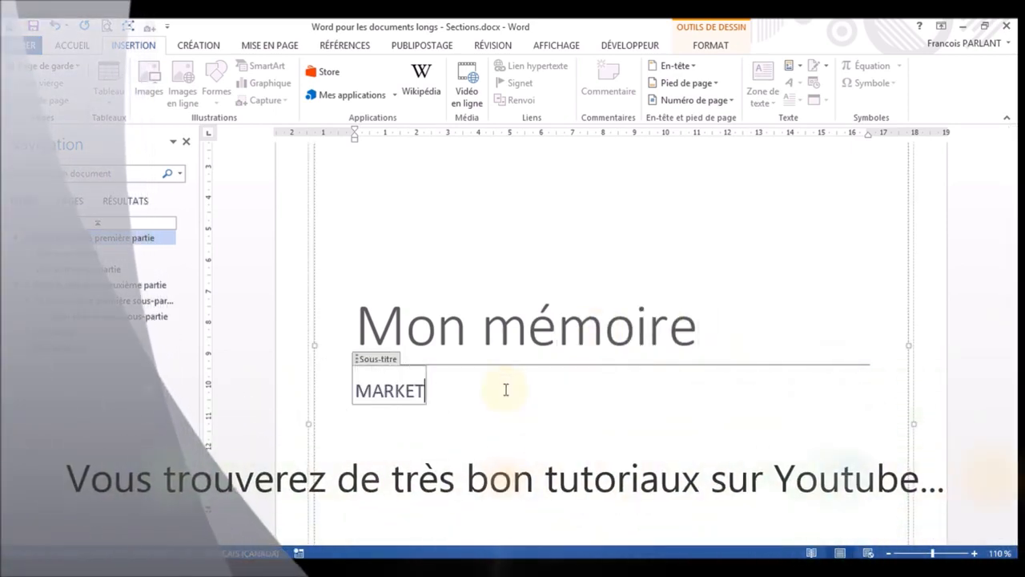
pyautogui.write('ING - MANAGEMENT')
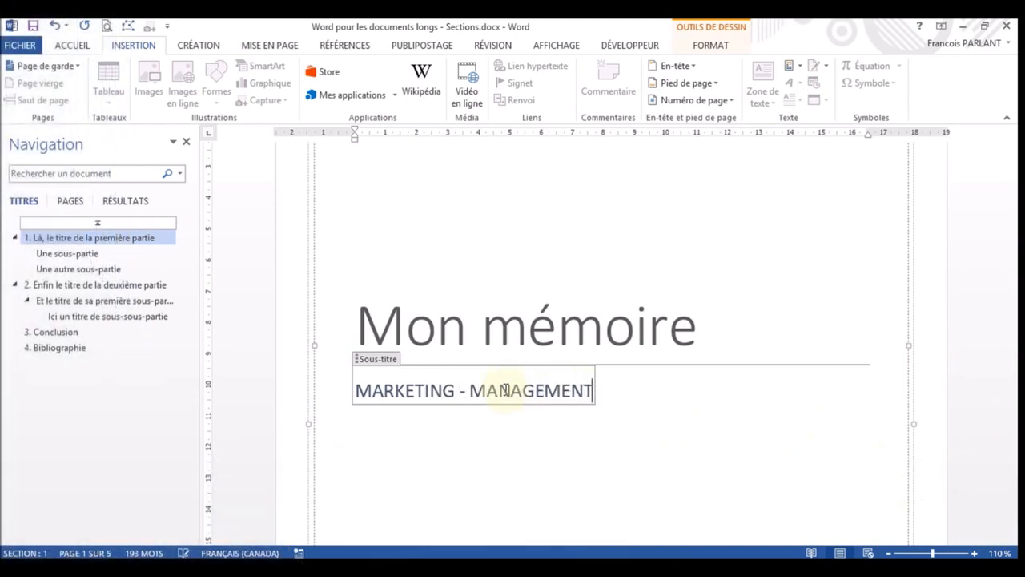